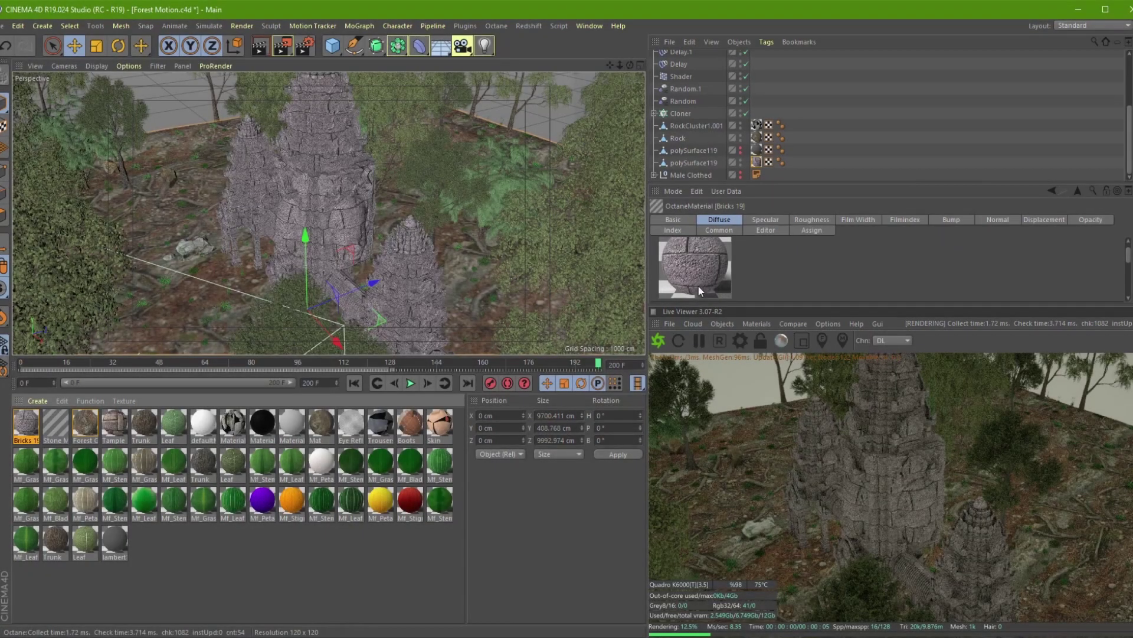
Step: Show the Live Viewer's Objects list of Octane items such as Octane Camera and Octane Daylight
click(721, 324)
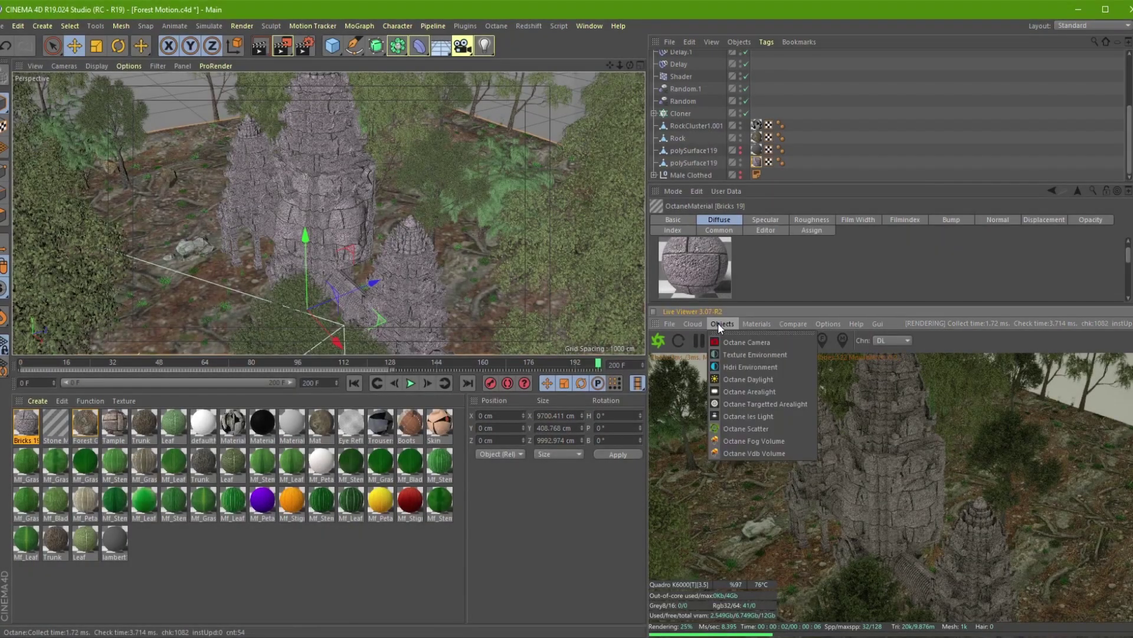
Step: Add an Octane Daylight and look through the OctaneCamera in the viewport
click(762, 378)
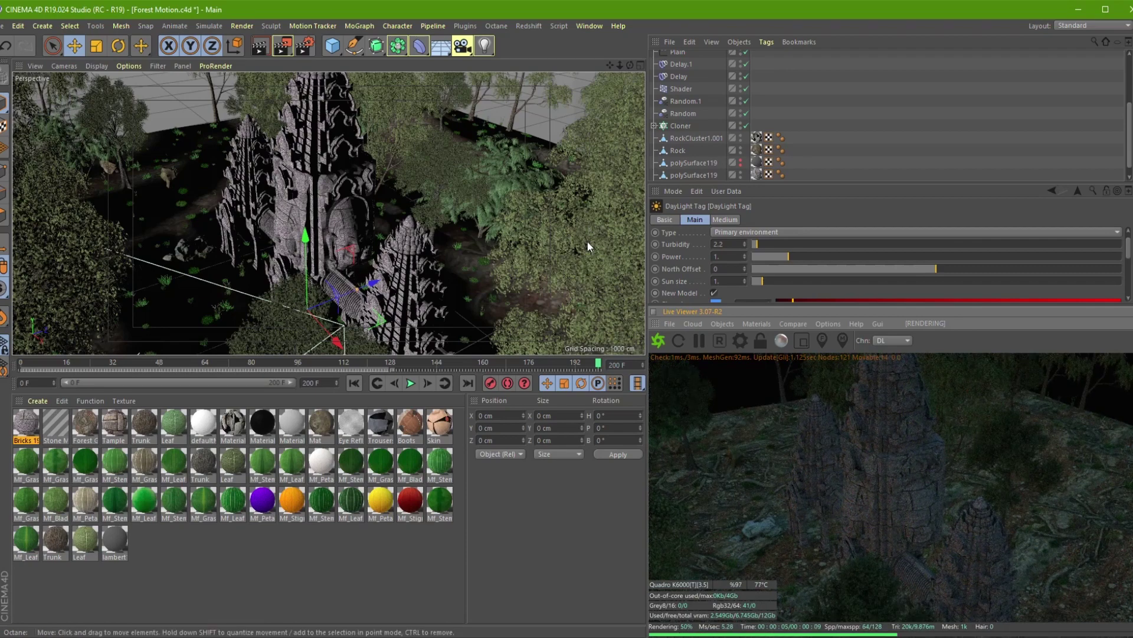
scroll(720, 101, up, 4)
click(746, 69)
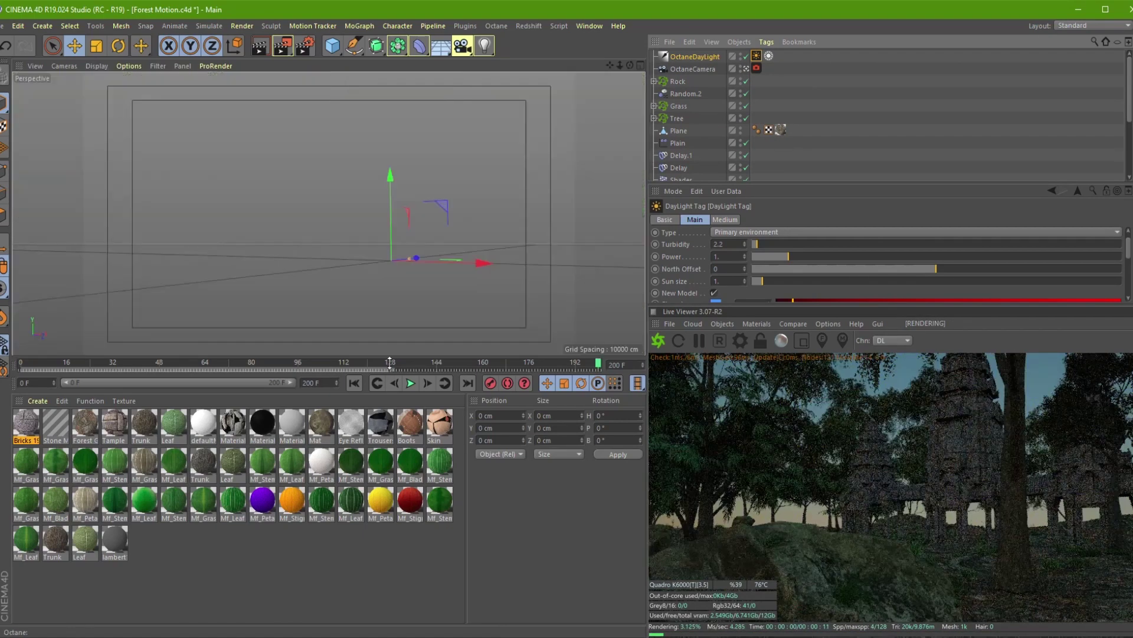
Step: Enlarge the viewport, then tilt, bank and pitch the OctaneDaylight with the Rotate tool
drag(390, 357, 390, 514)
click(118, 45)
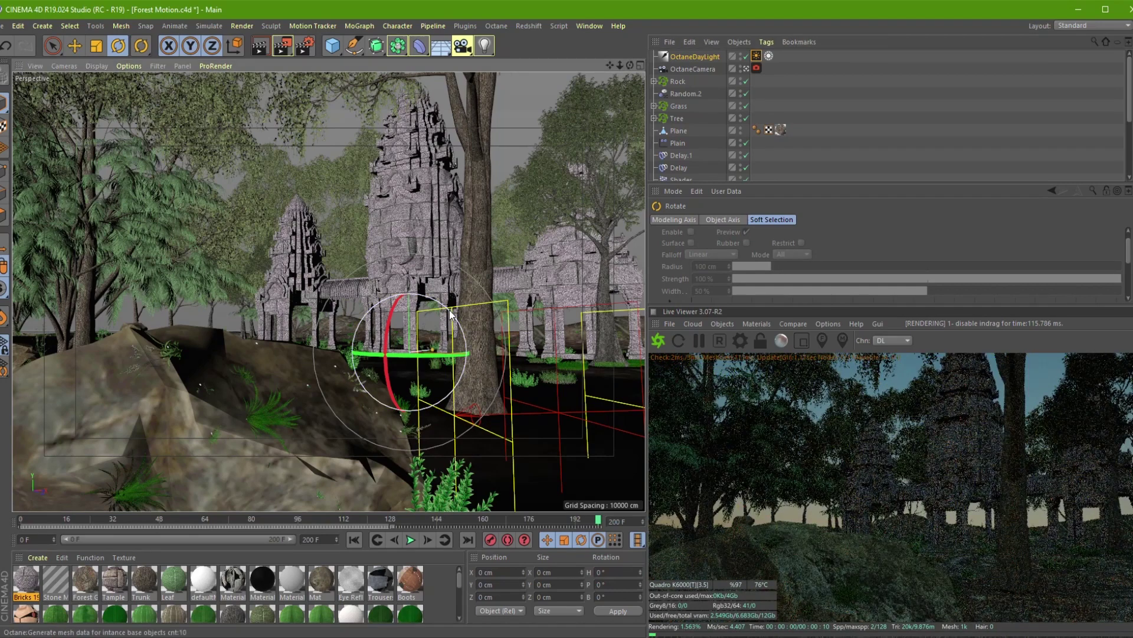
drag(448, 314, 454, 339)
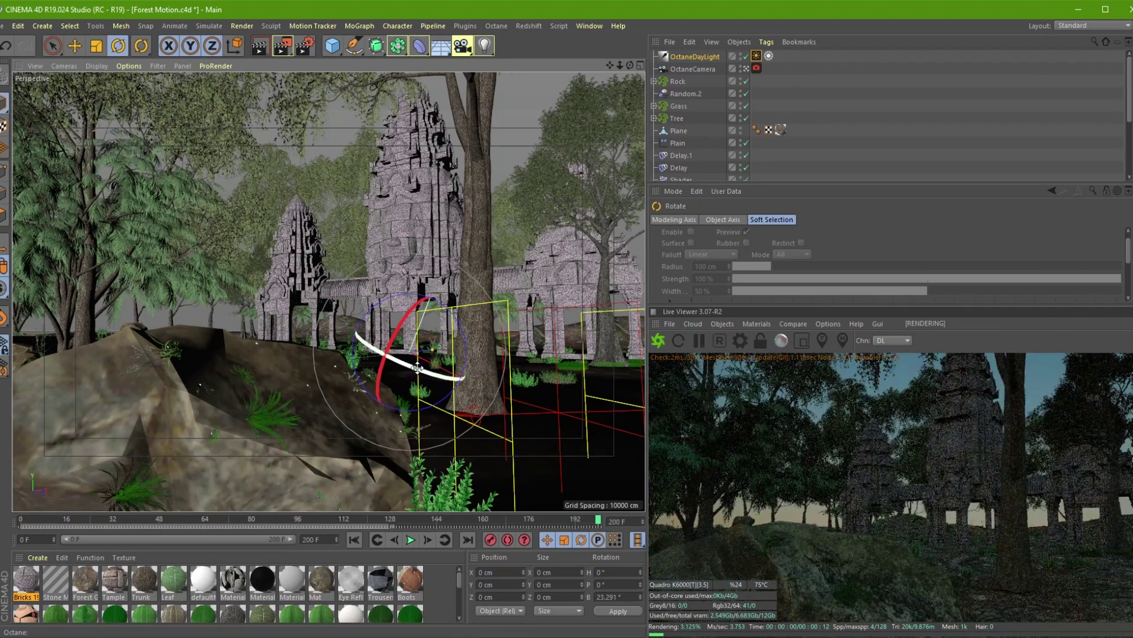
drag(413, 365, 389, 364)
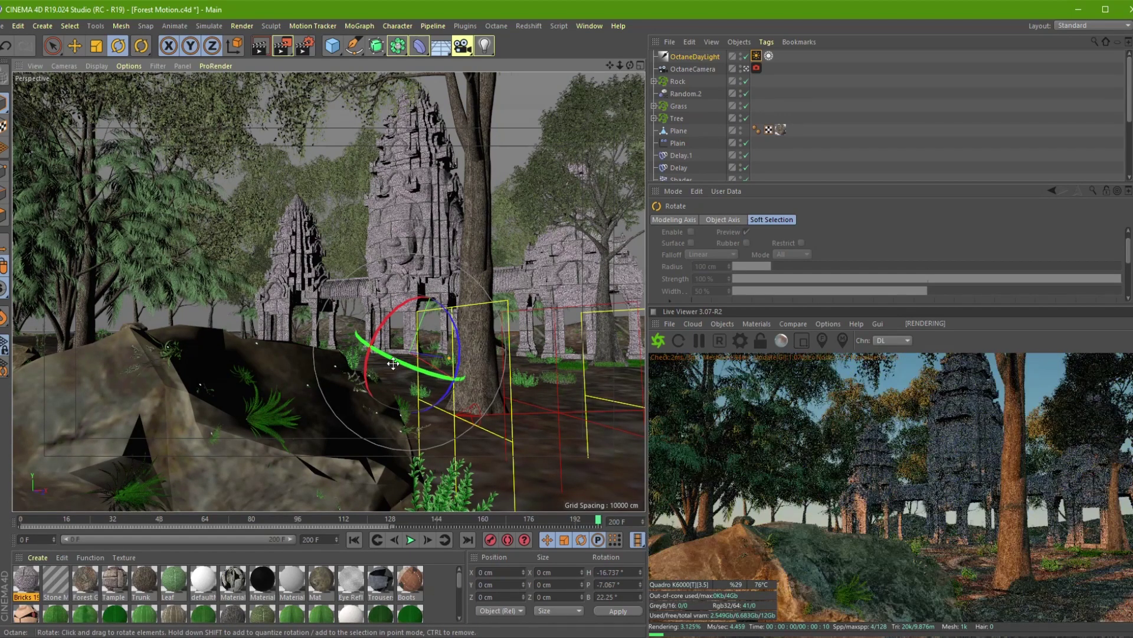
drag(460, 337, 455, 324)
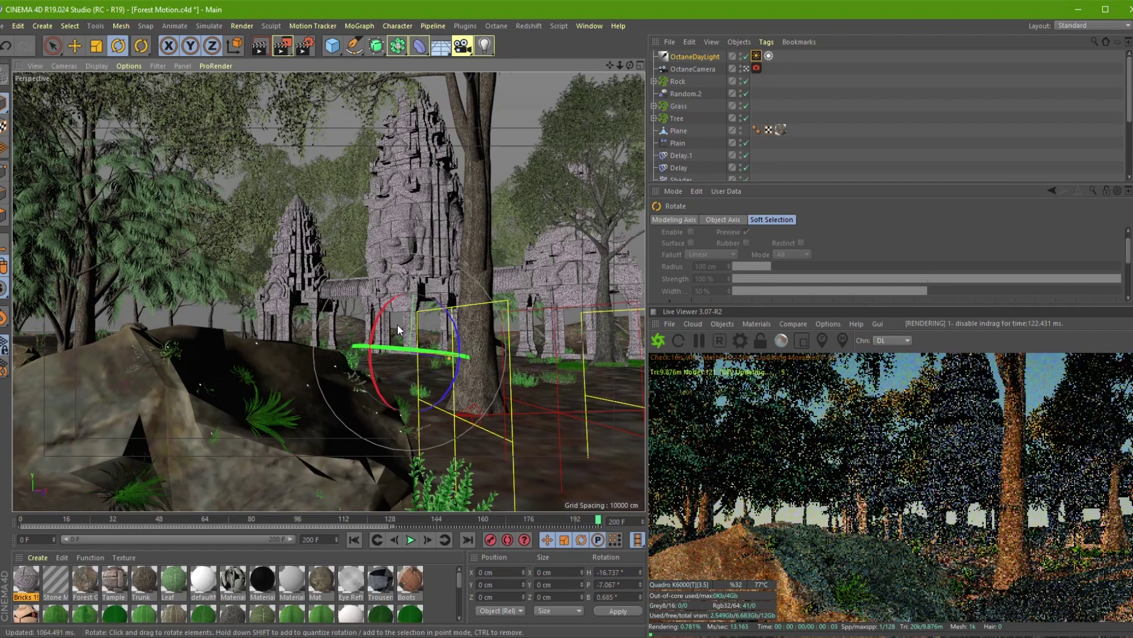
drag(378, 328, 409, 334)
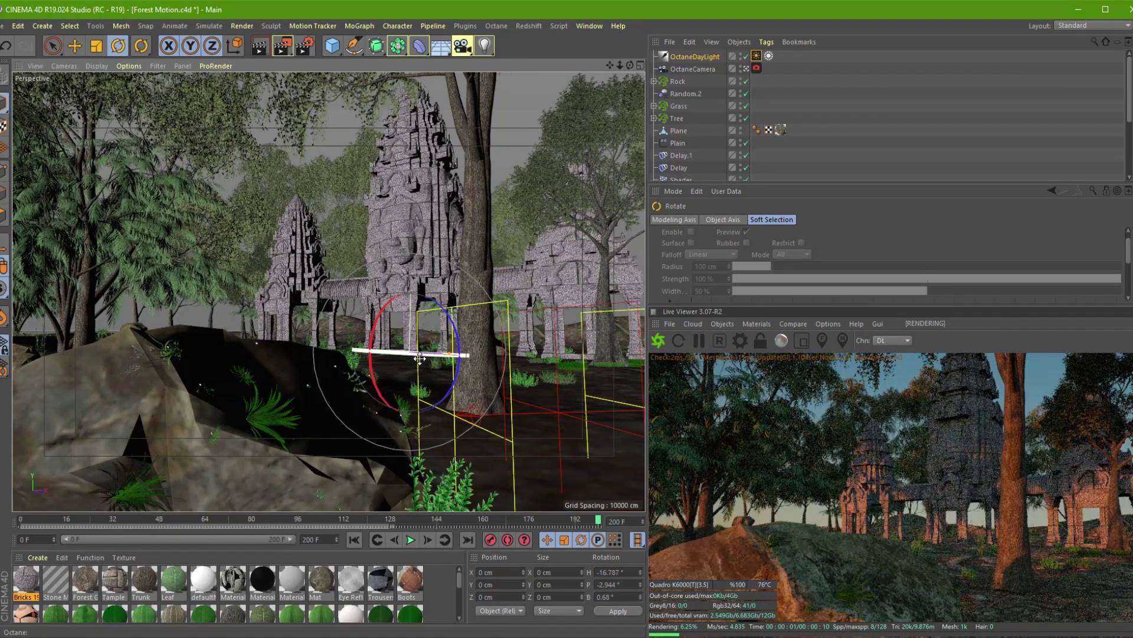
Step: Swing the daylight's heading around the temples and fine-tune the low sun angle
drag(411, 352, 370, 353)
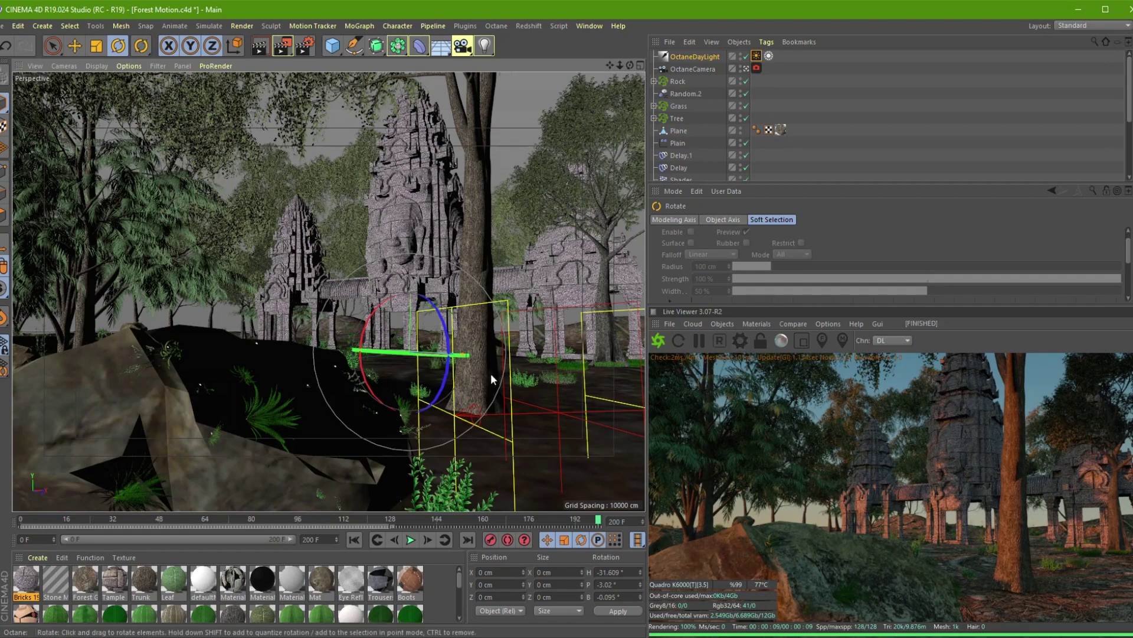
drag(436, 354, 307, 348)
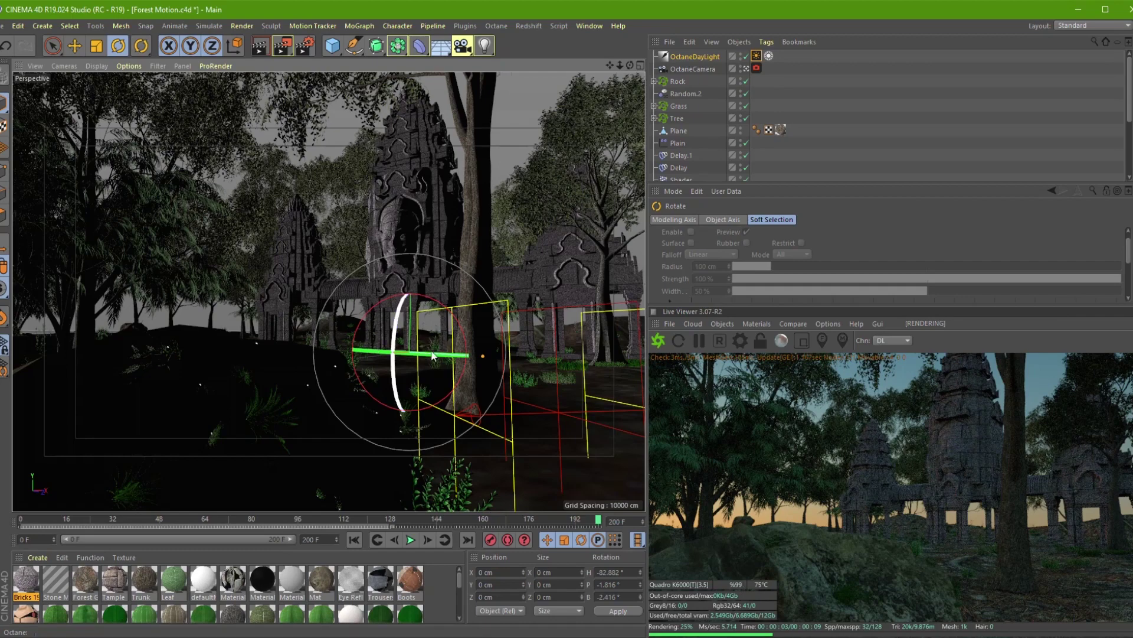
drag(456, 353, 344, 348)
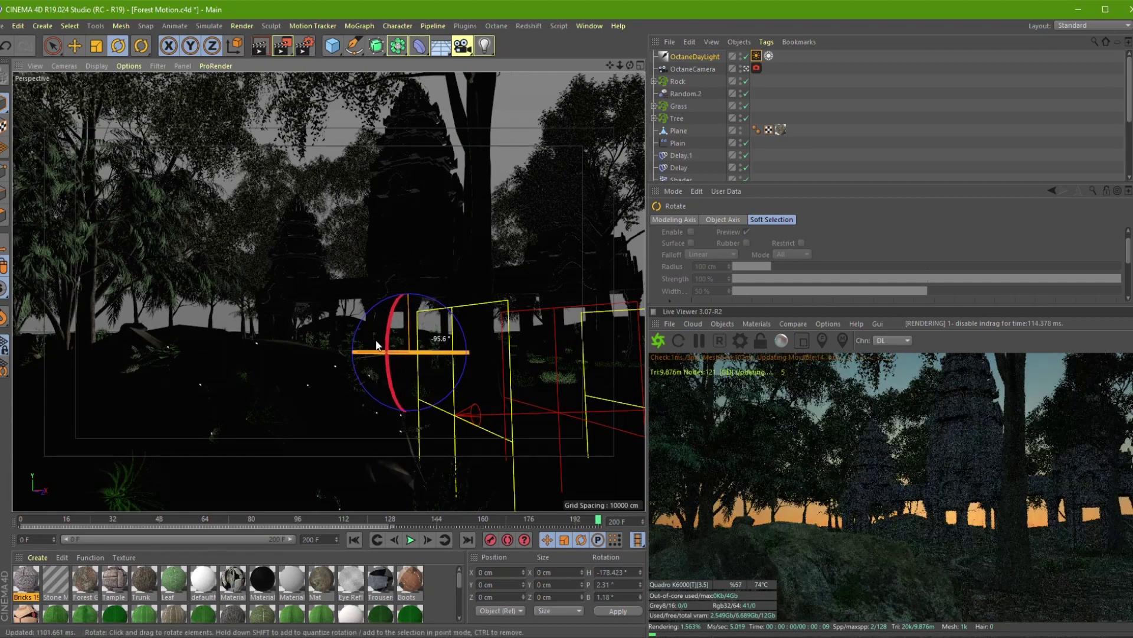
mouse_move(344, 348)
mouse_down()
mouse_move(440, 354)
mouse_move(347, 357)
mouse_up()
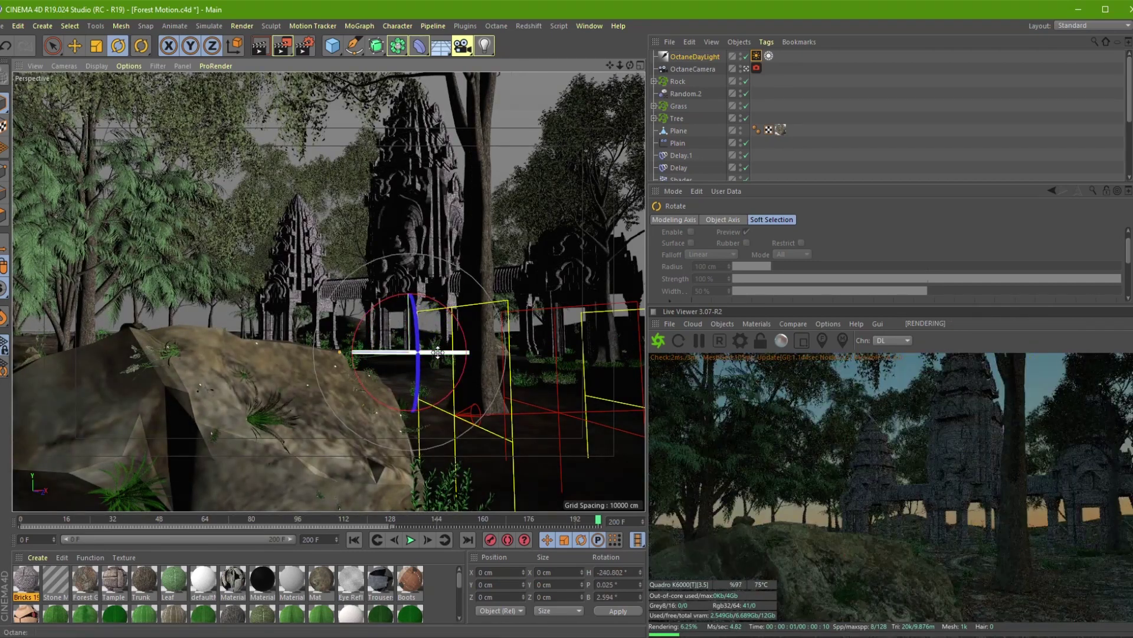
drag(426, 352, 331, 362)
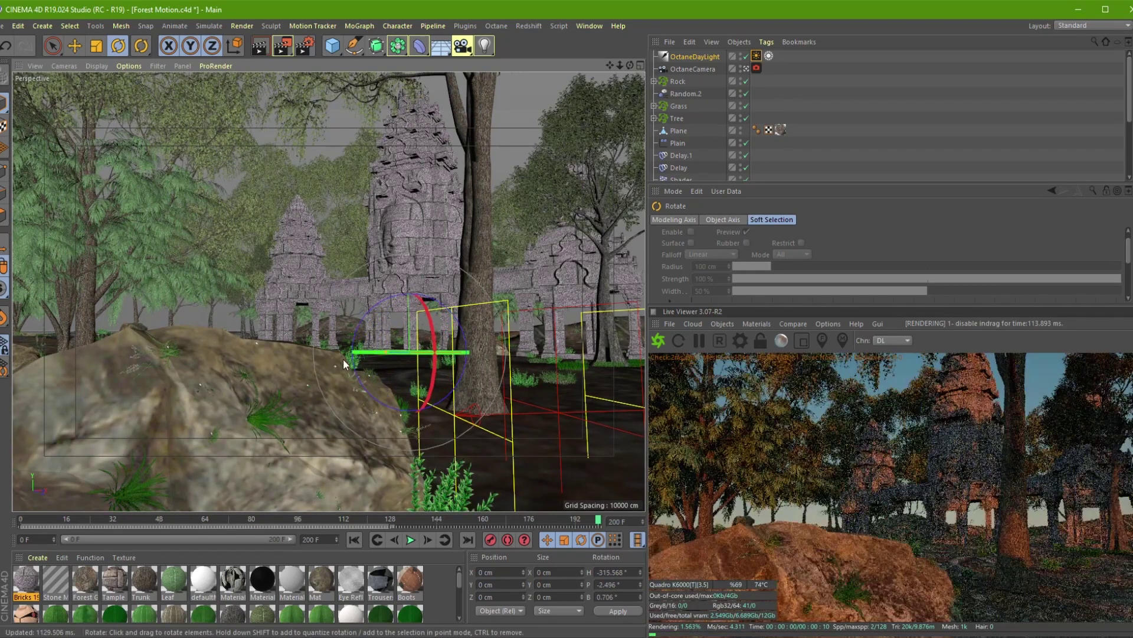
mouse_move(416, 352)
mouse_down()
mouse_move(385, 355)
mouse_move(437, 369)
mouse_move(405, 354)
mouse_up()
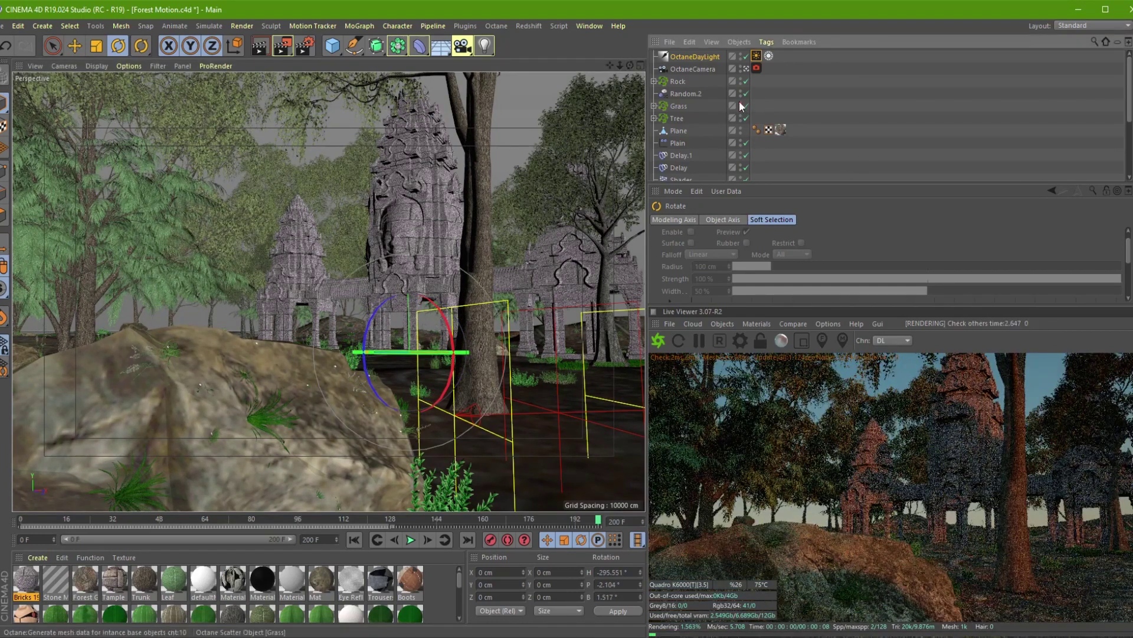
Step: Hide Grass, Rock, Random.2 and Cloner in the viewport, then select OctaneDaylight
click(741, 104)
drag(740, 79, 741, 92)
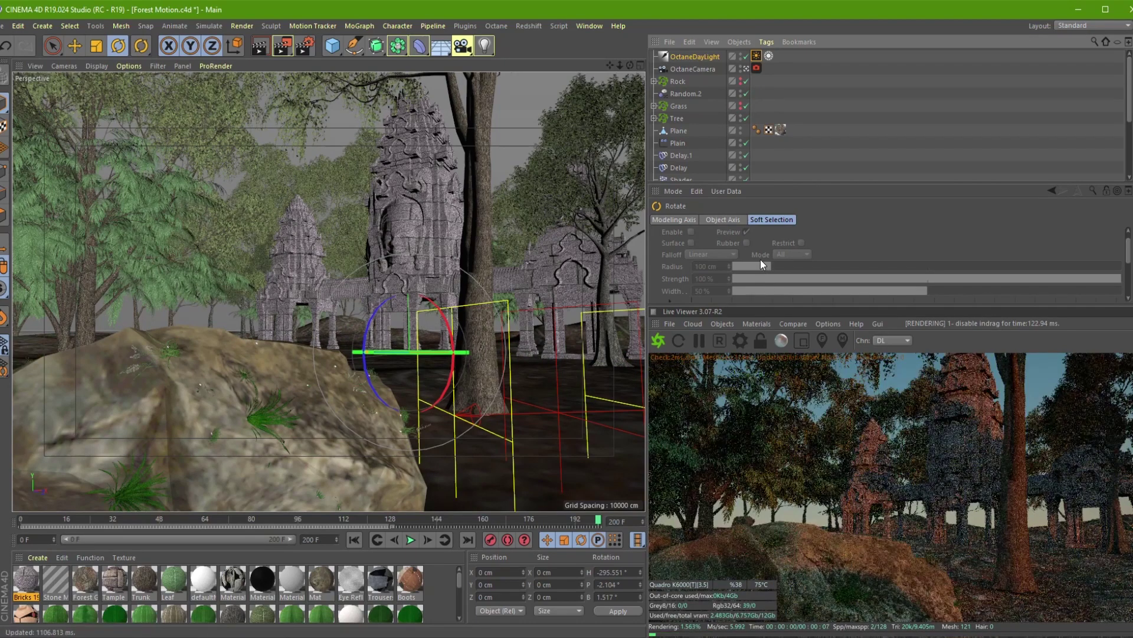
scroll(694, 135, down, 1)
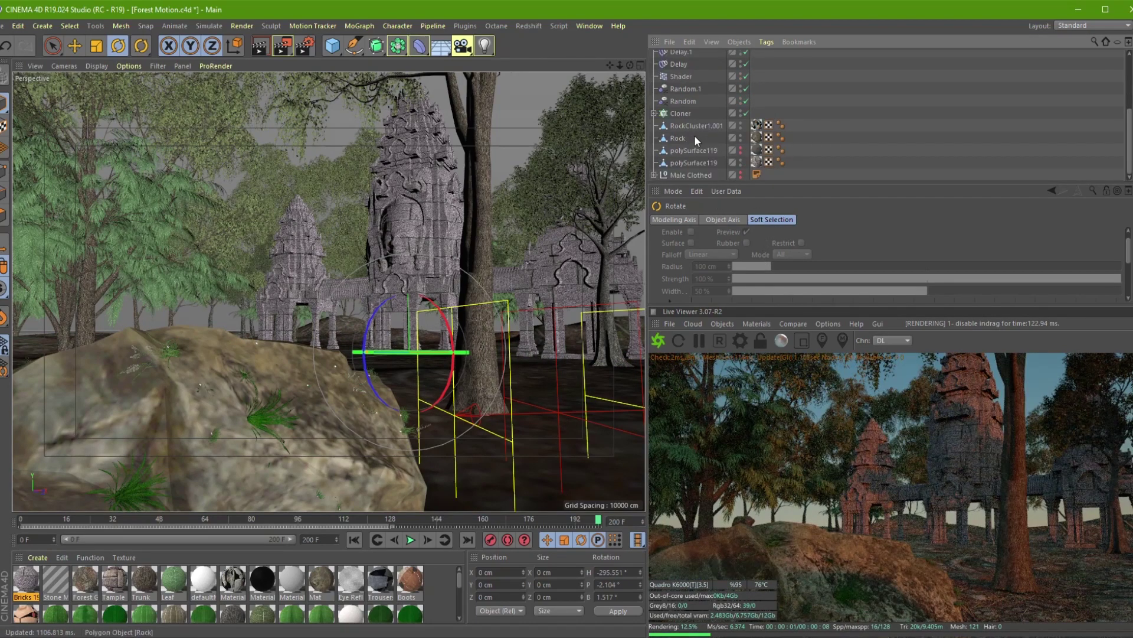
scroll(699, 135, up, 1)
scroll(710, 131, down, 3)
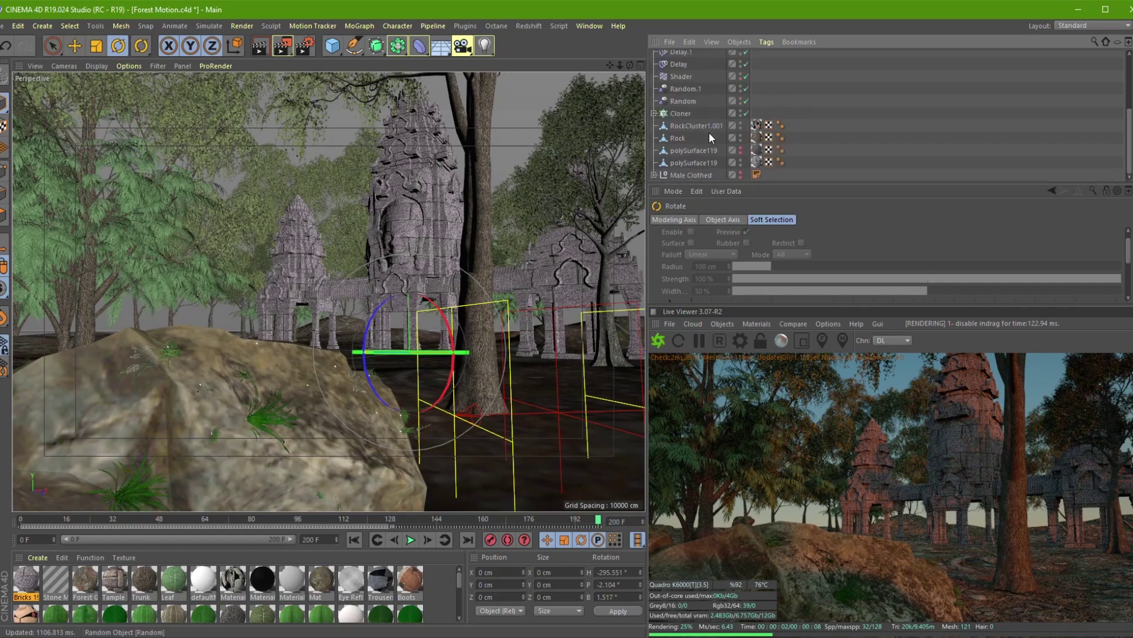
click(741, 112)
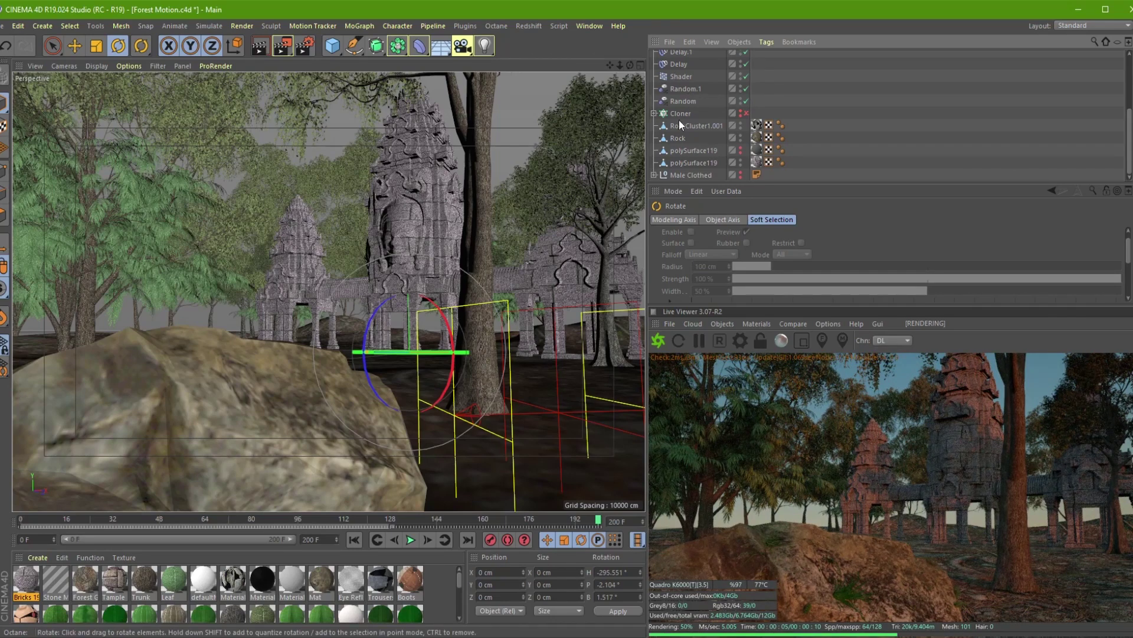
scroll(679, 124, up, 5)
click(688, 57)
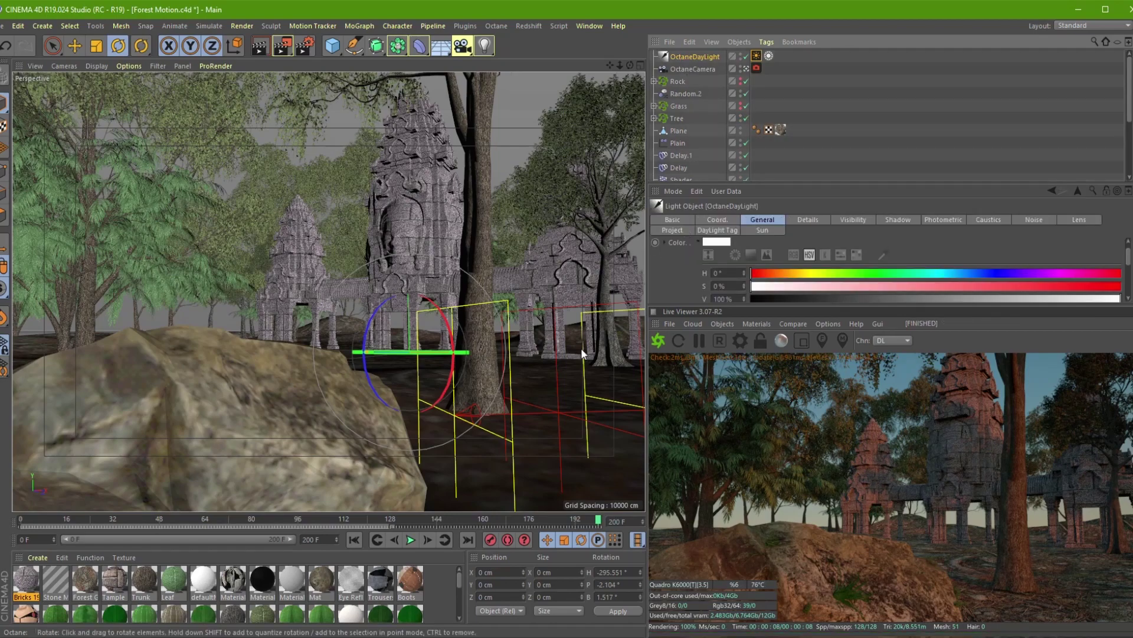
Step: Turn the daylight's heading and bank rings to lower the sun for a dusky sky
mouse_move(413, 353)
mouse_down()
mouse_move(397, 354)
mouse_move(558, 337)
mouse_up()
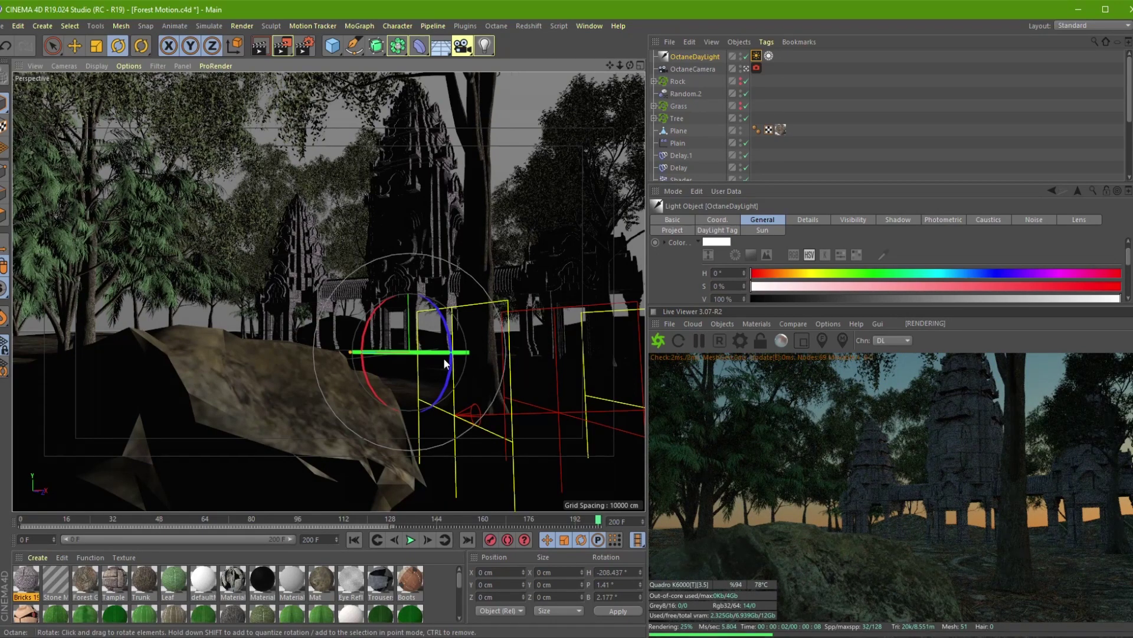
mouse_move(451, 340)
mouse_down()
mouse_move(447, 386)
mouse_move(447, 376)
mouse_up()
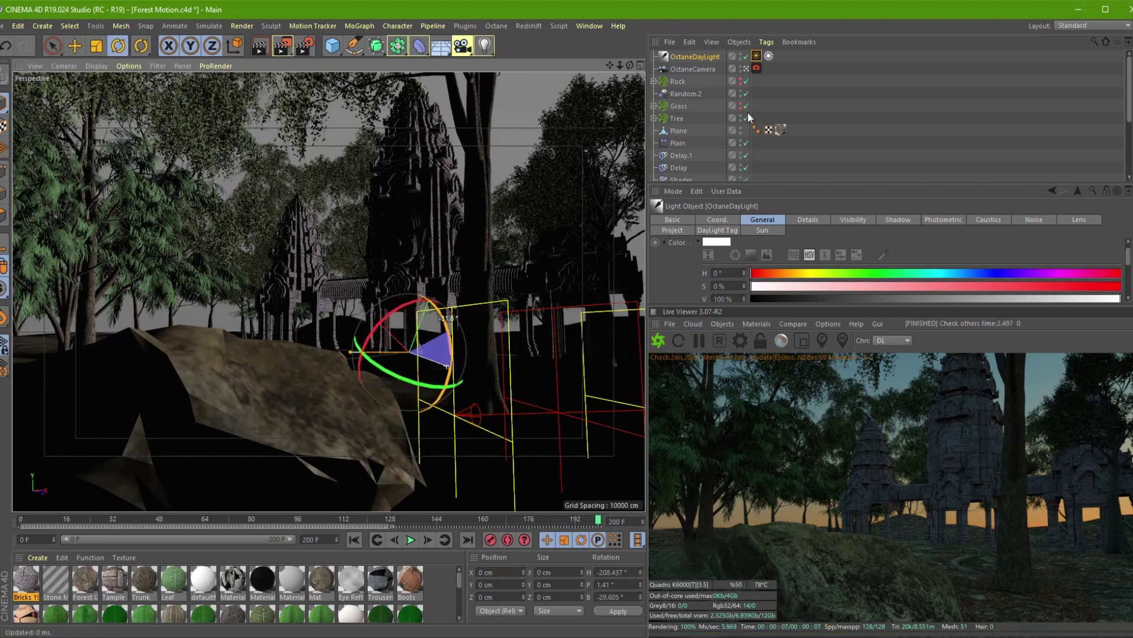
Step: Set the daylight's heading (R.H) to 0 in the Coord. tab
click(718, 220)
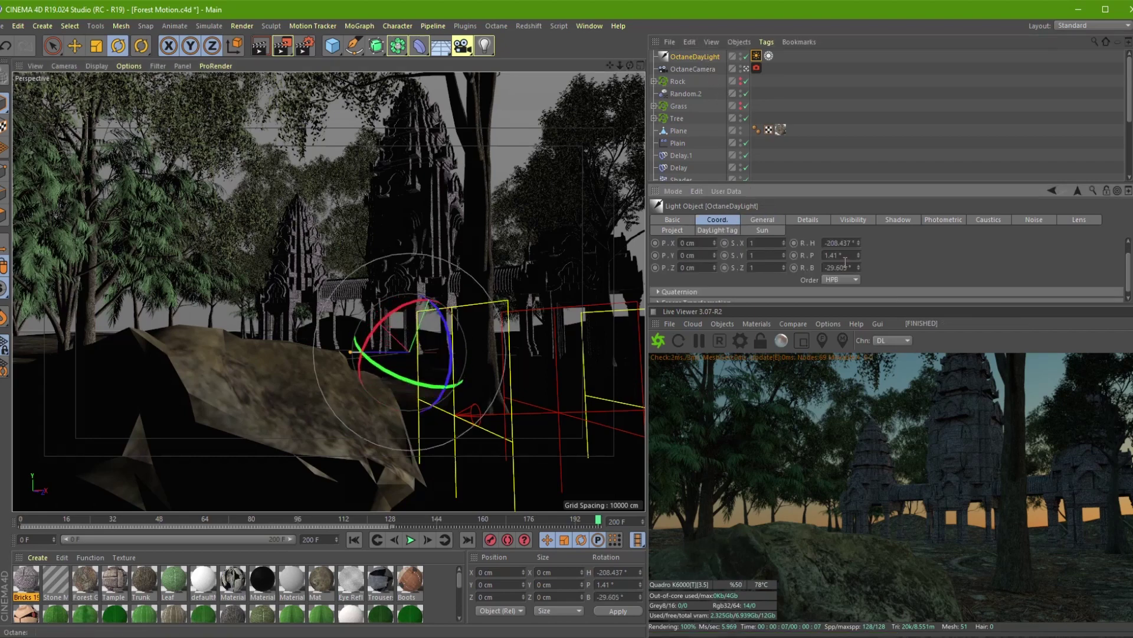
text(0)
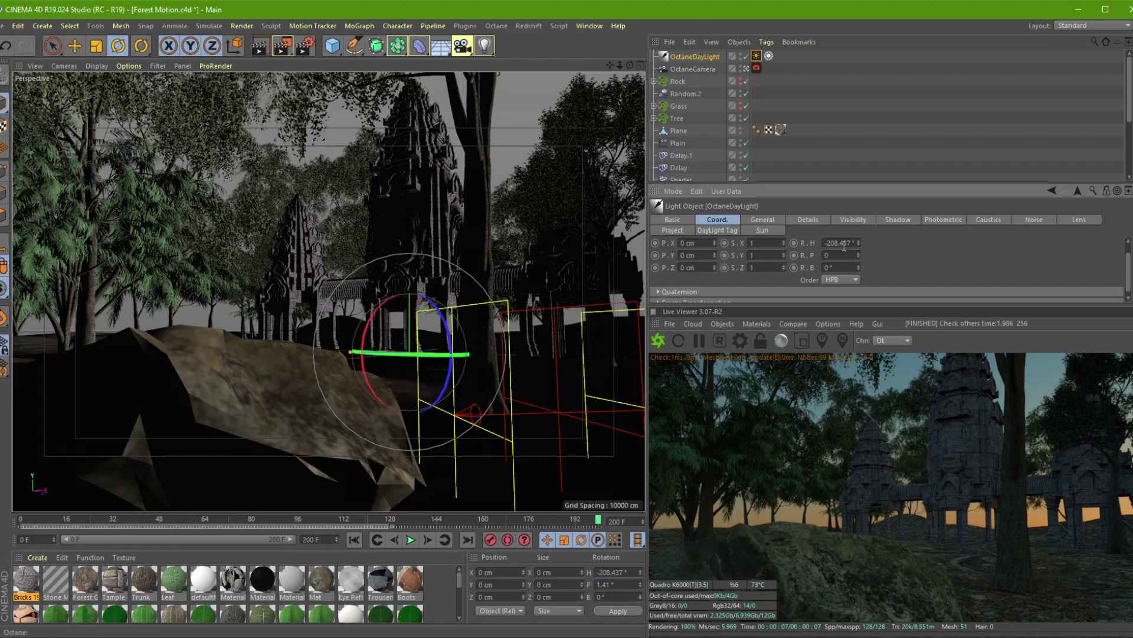
text(0)
key(Return)
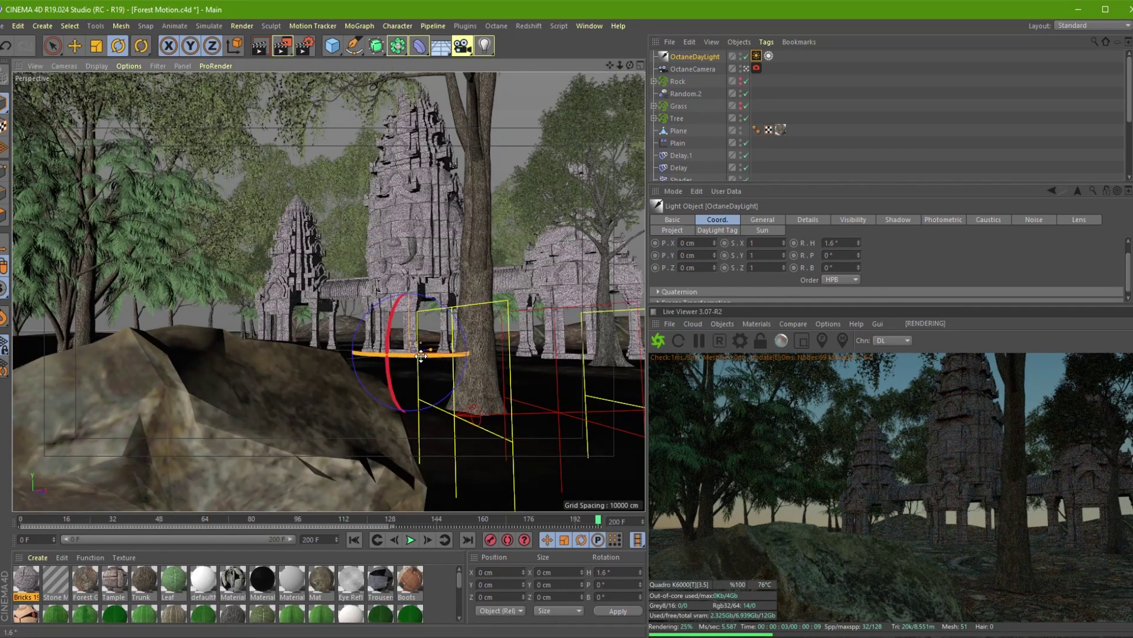
drag(416, 359, 494, 341)
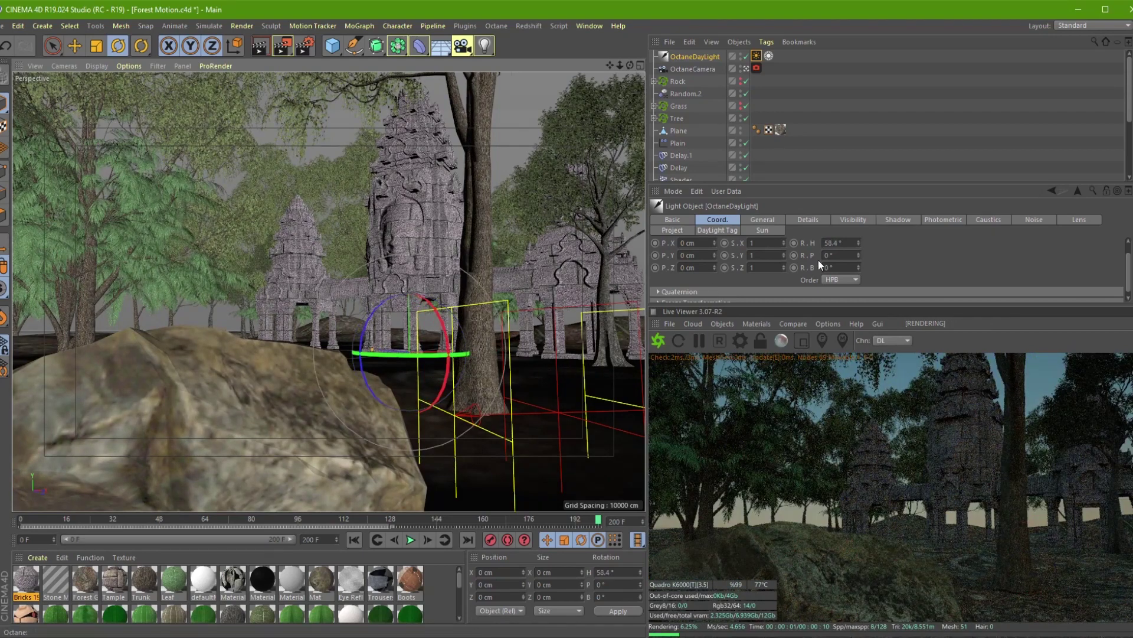
key(ctrl+z)
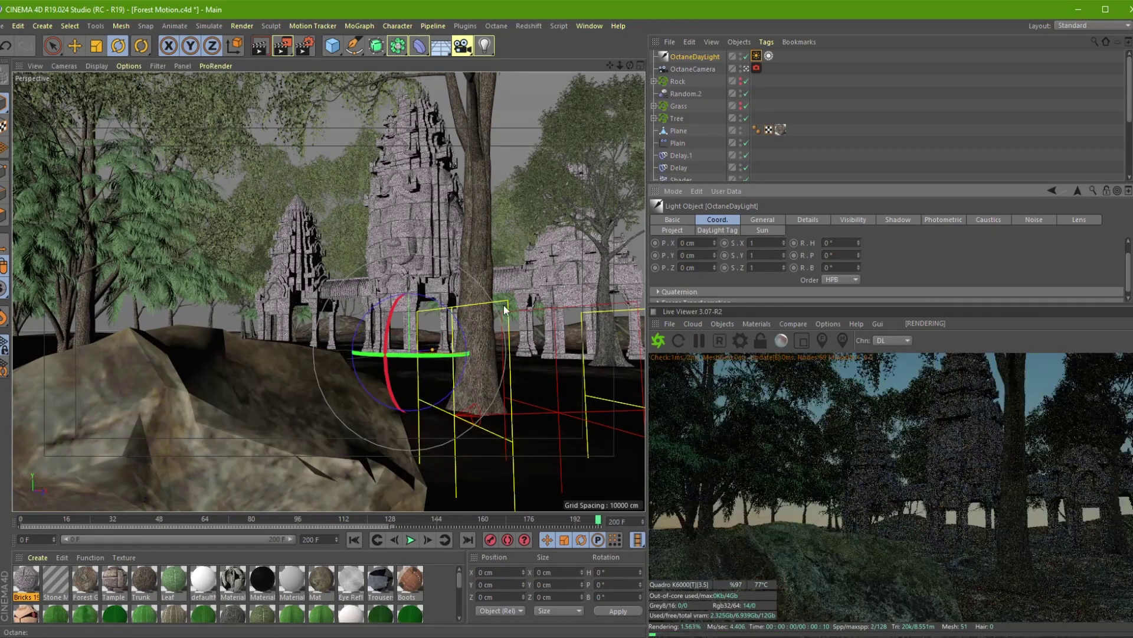
Step: Try banking the daylight, then set its bank (R.B) back to 0
drag(458, 324, 447, 366)
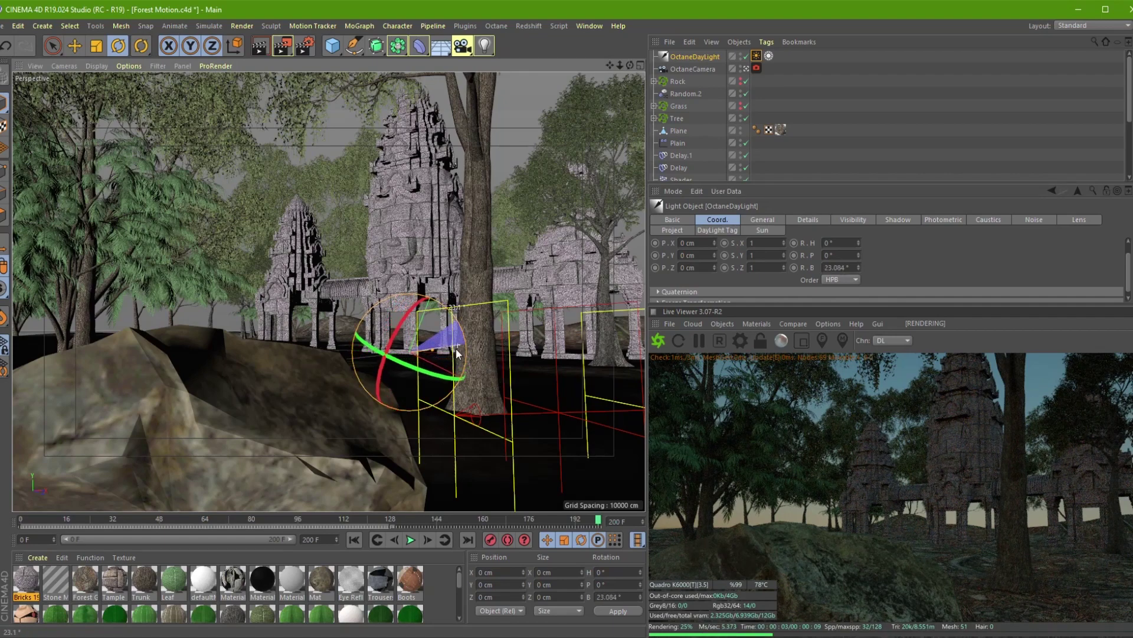
drag(448, 366, 447, 356)
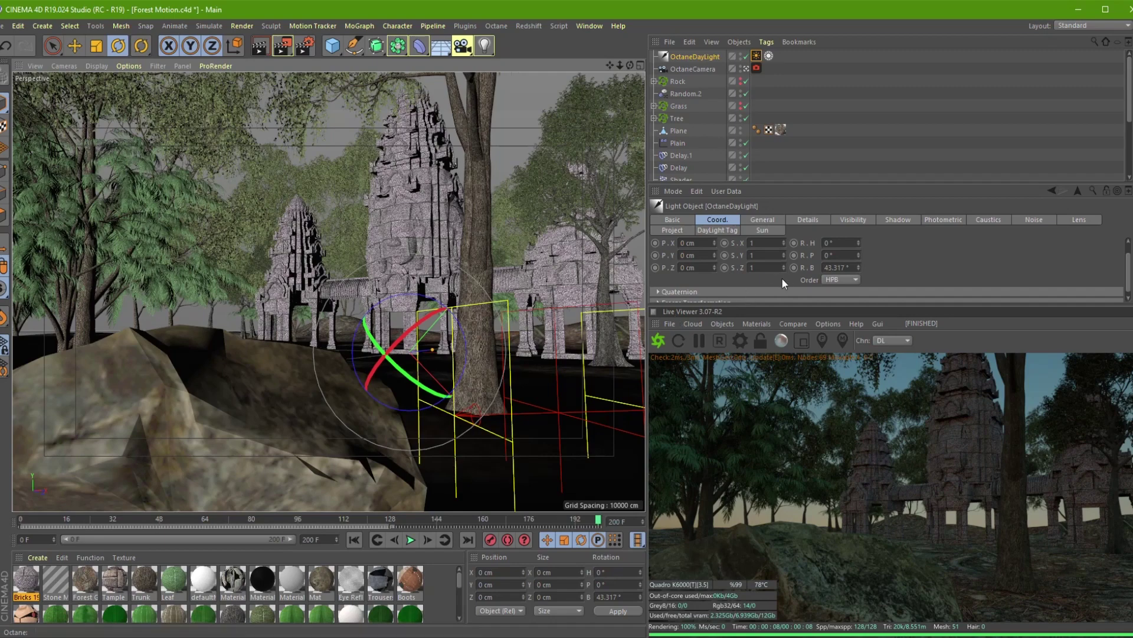
double_click(838, 267)
text(0)
key(Return)
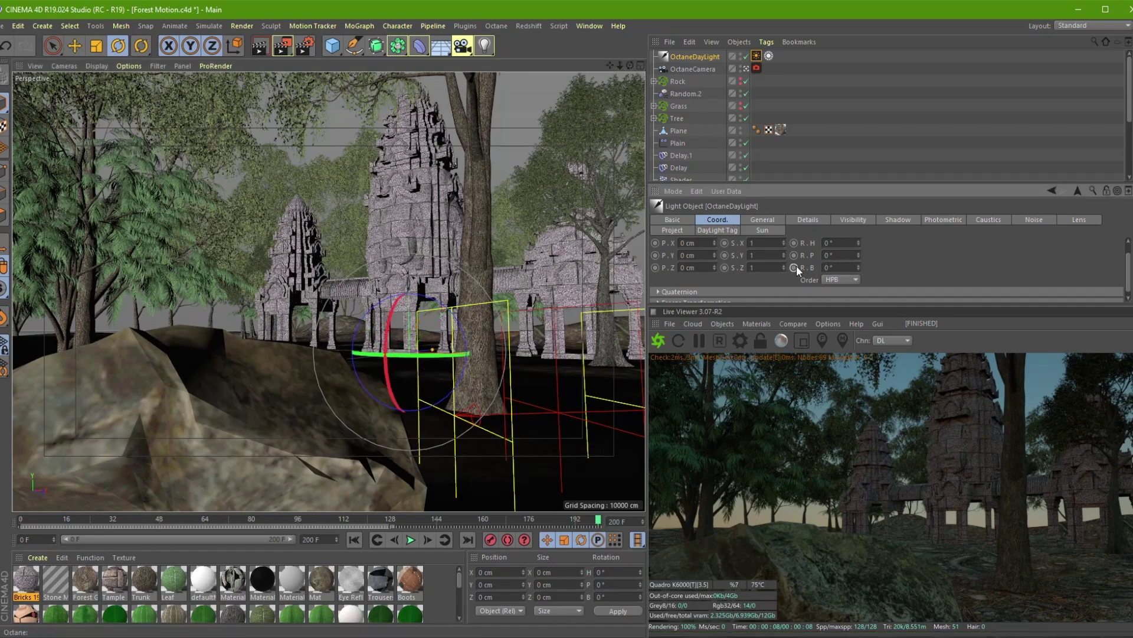
Step: Pitch the daylight to about -26° and bank it to about 35°
drag(859, 257, 859, 253)
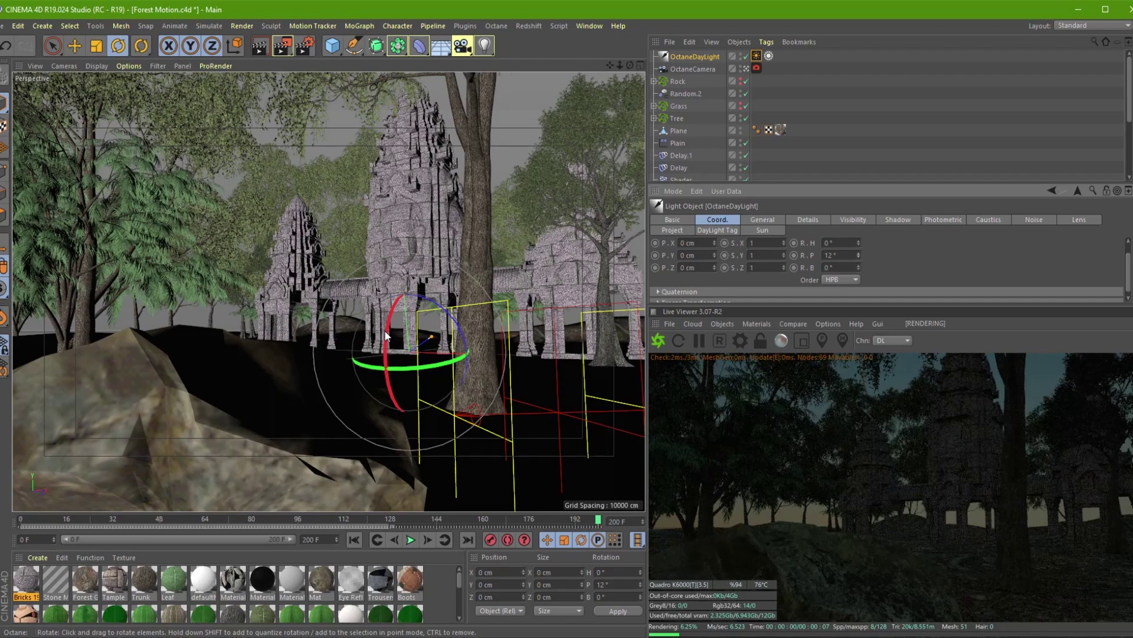
mouse_move(385, 335)
mouse_down()
mouse_move(388, 353)
mouse_move(399, 318)
mouse_up()
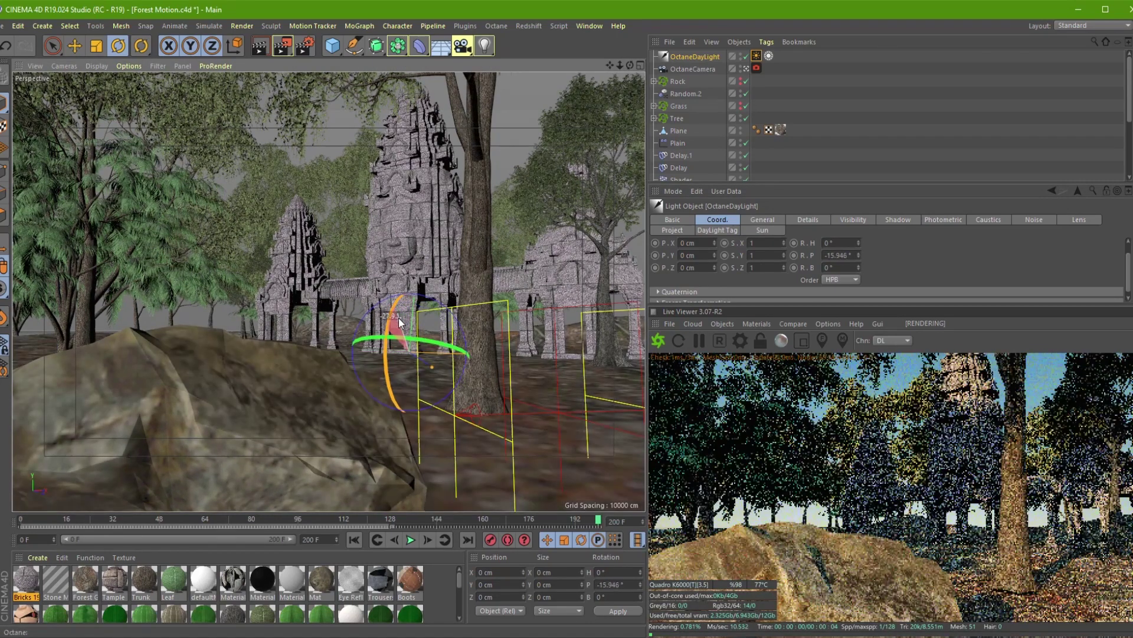
drag(399, 318, 403, 317)
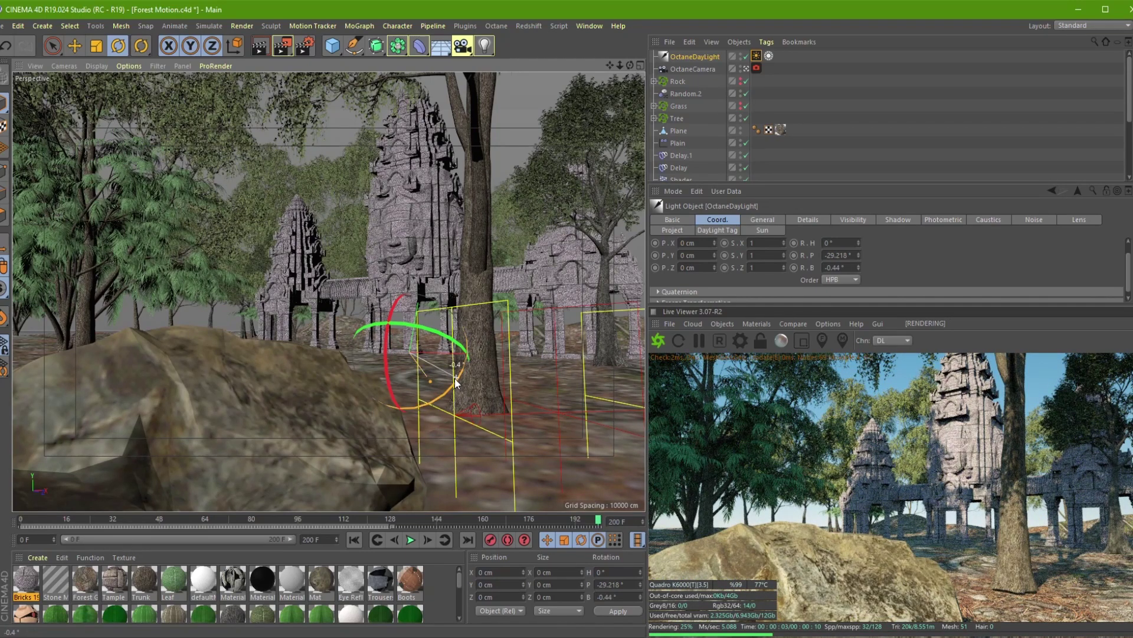
drag(457, 387, 452, 389)
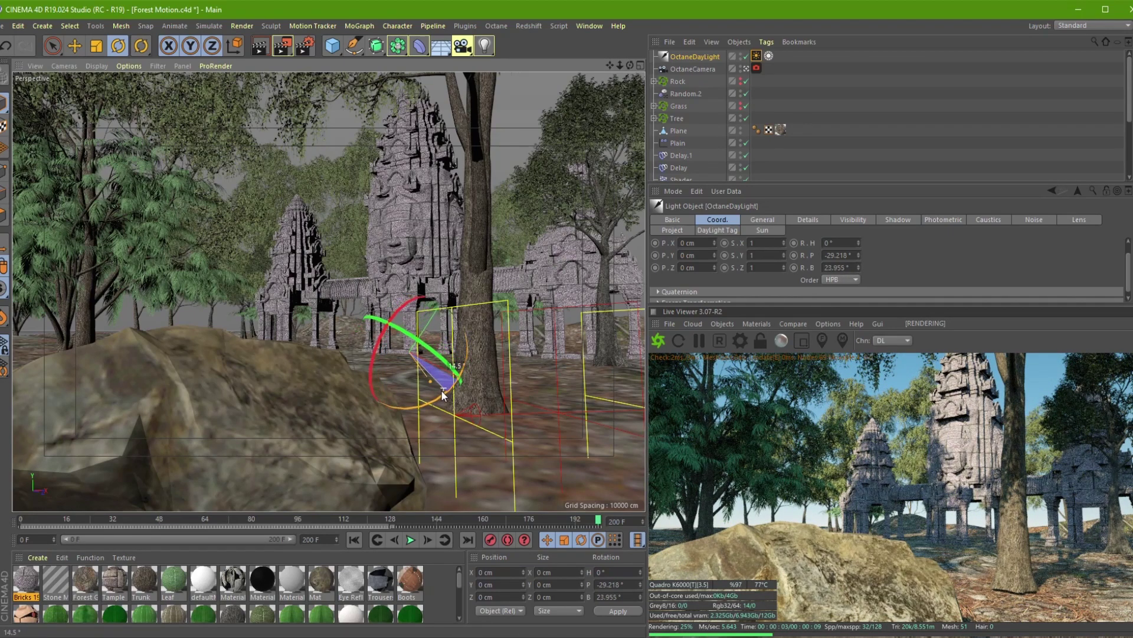
drag(436, 400, 437, 399)
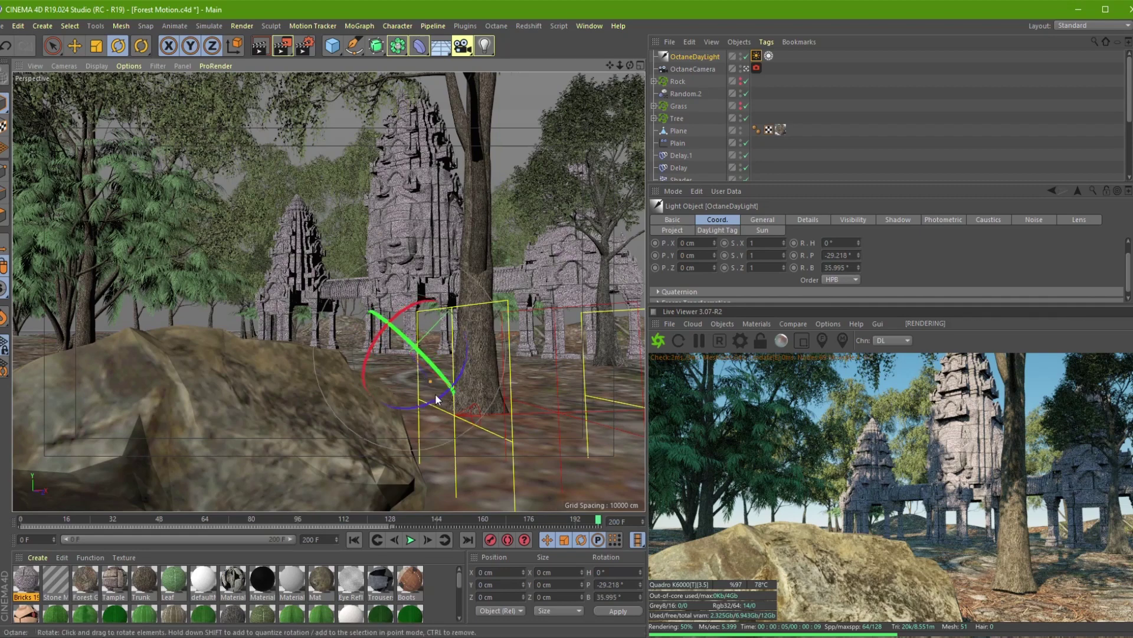
drag(403, 307, 402, 312)
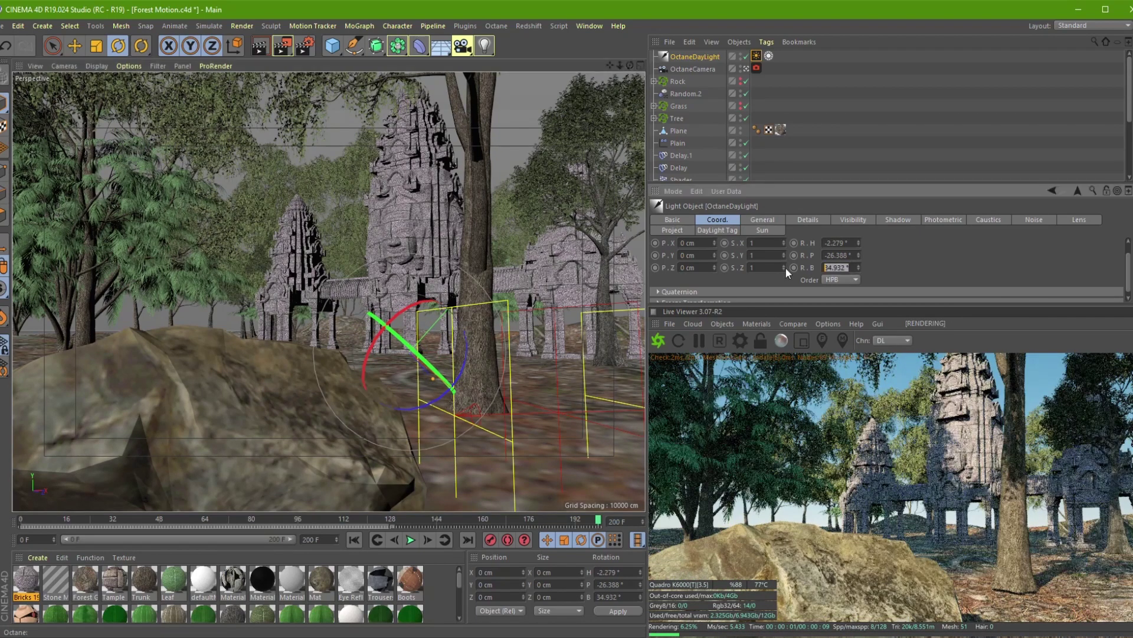
Step: Set the daylight's bank (R.B) and heading (R.H) rotations to 0
double_click(839, 267)
text(0)
key(Return)
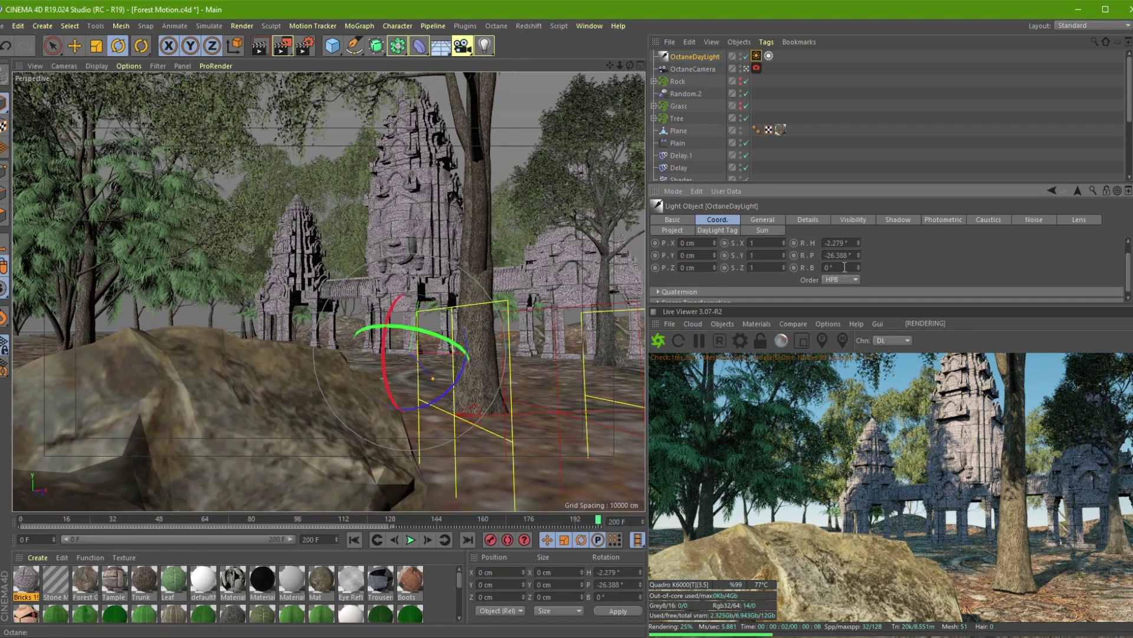
double_click(832, 242)
text(0)
key(Return)
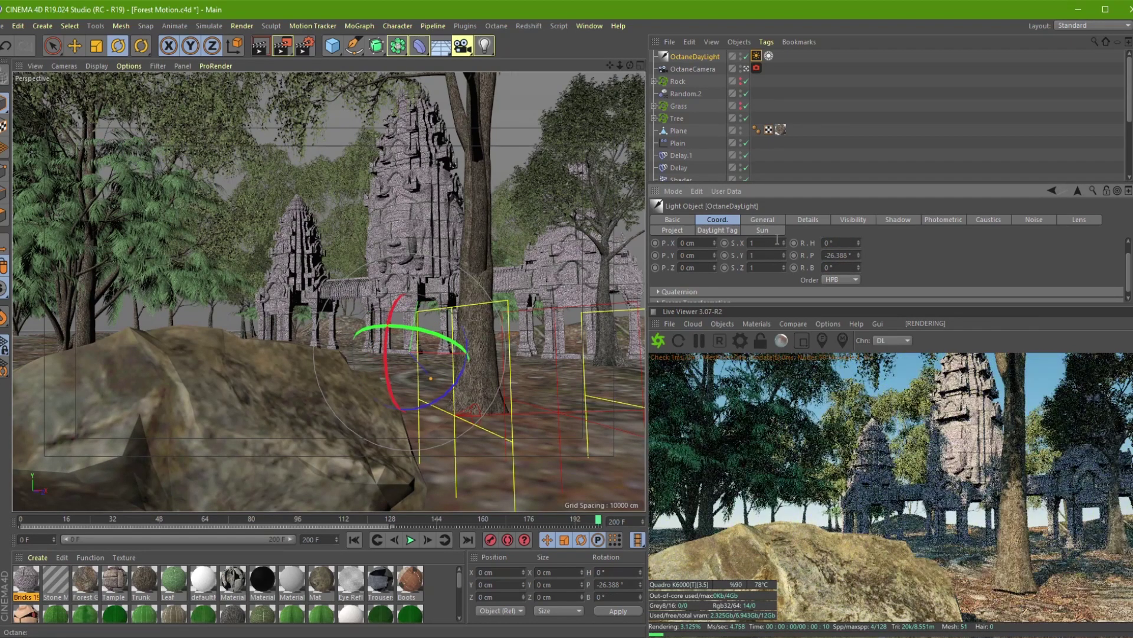
Step: Nudge the daylight heading to about -7° and add an Octane Hdri environment
mouse_move(859, 241)
mouse_down()
mouse_move(859, 231)
mouse_move(858, 246)
mouse_up()
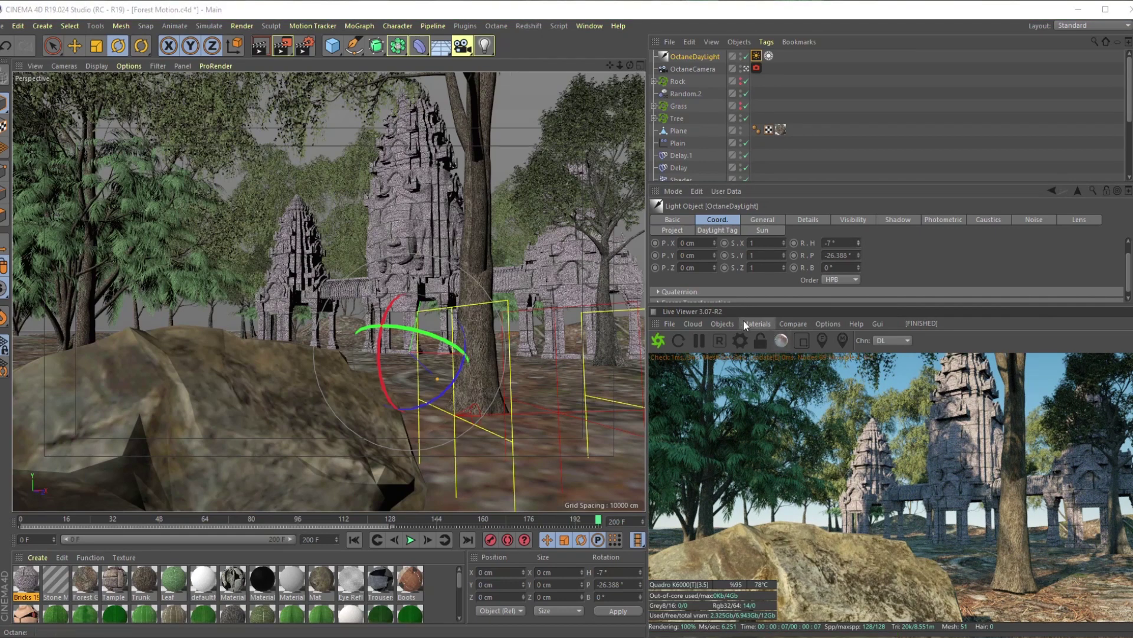
click(717, 323)
click(738, 367)
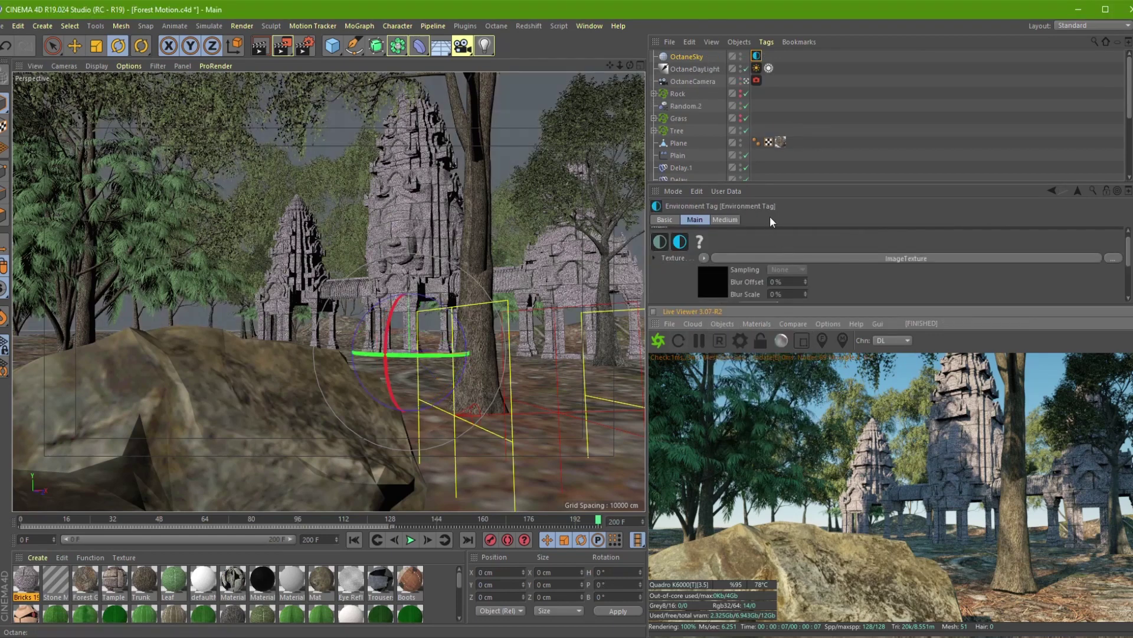
Step: Load stone_pines_2k.hdr as the OctaneSky Environment Tag's texture
drag(810, 178, 810, 90)
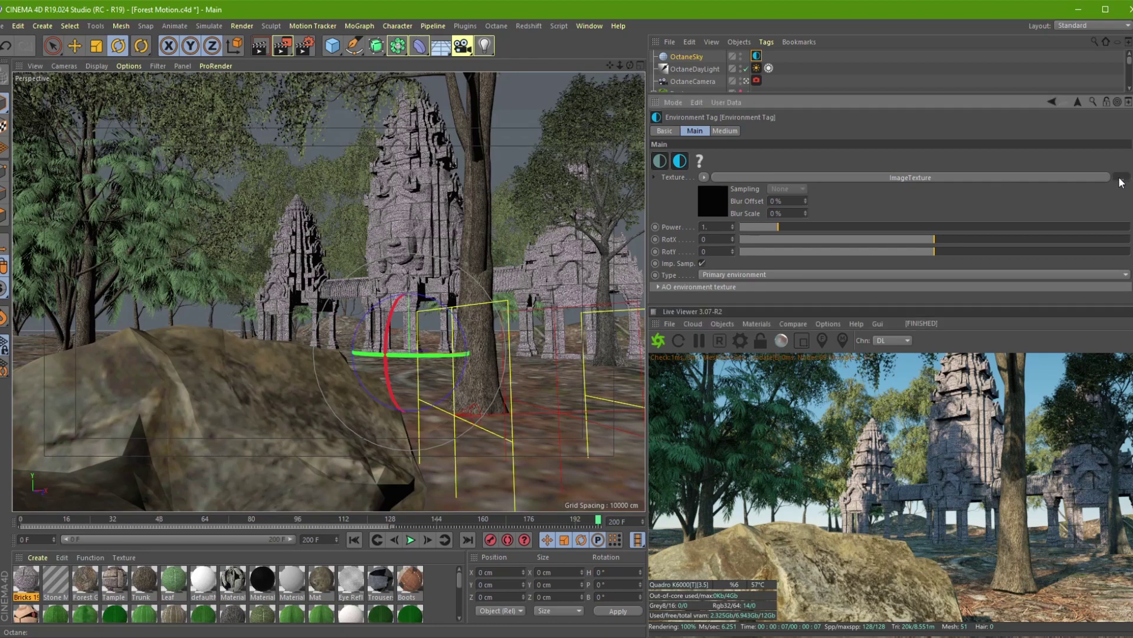
click(1121, 178)
double_click(568, 210)
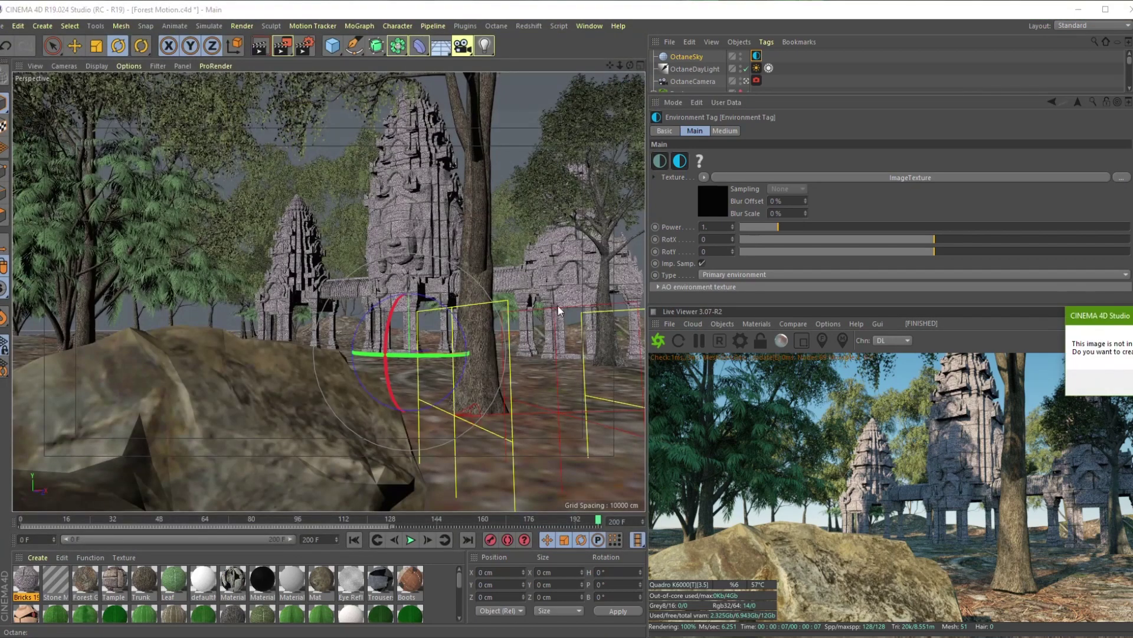
click(968, 389)
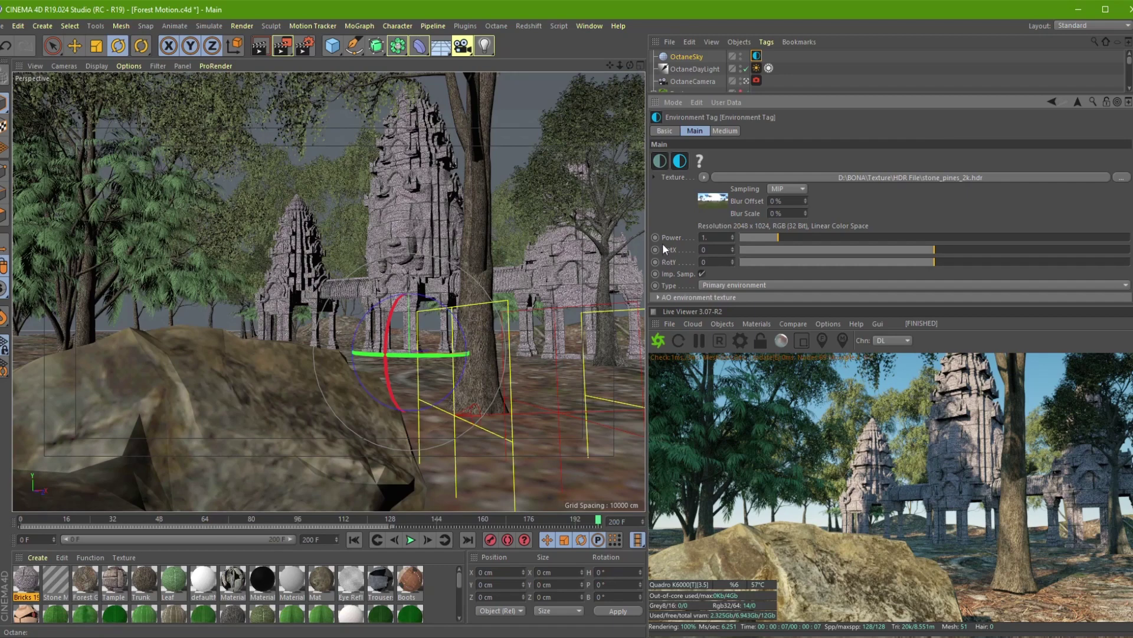
Step: Set the OctaneDaylight tag's Type to Visible environment and enlarge the Live Viewer
click(693, 69)
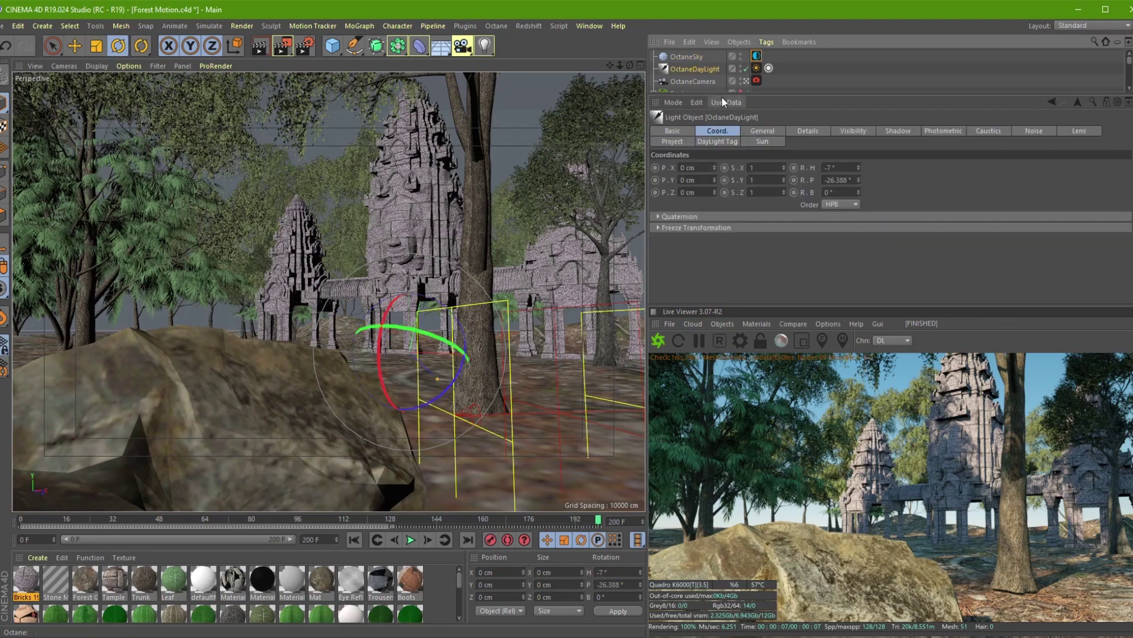
drag(720, 95, 693, 208)
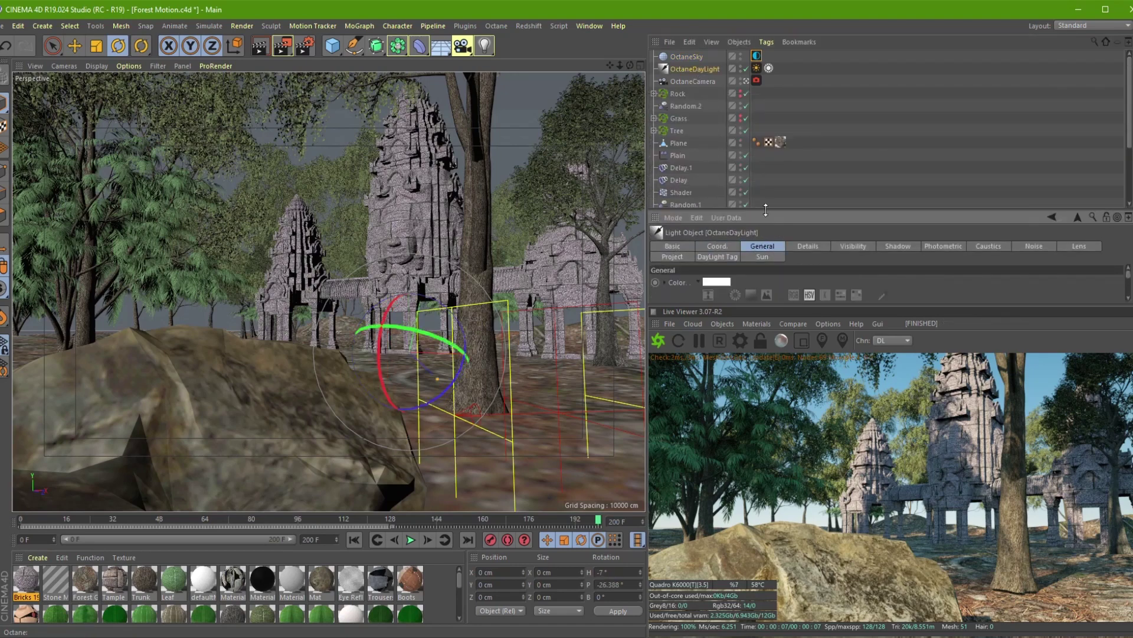
click(757, 68)
drag(732, 305, 732, 438)
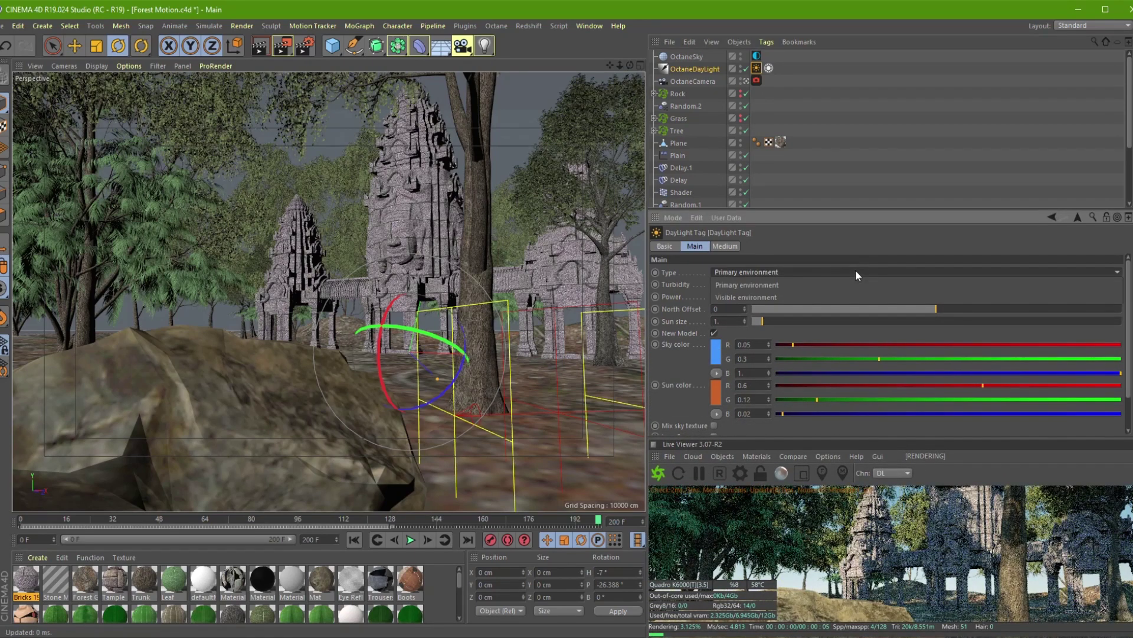
click(856, 269)
click(798, 294)
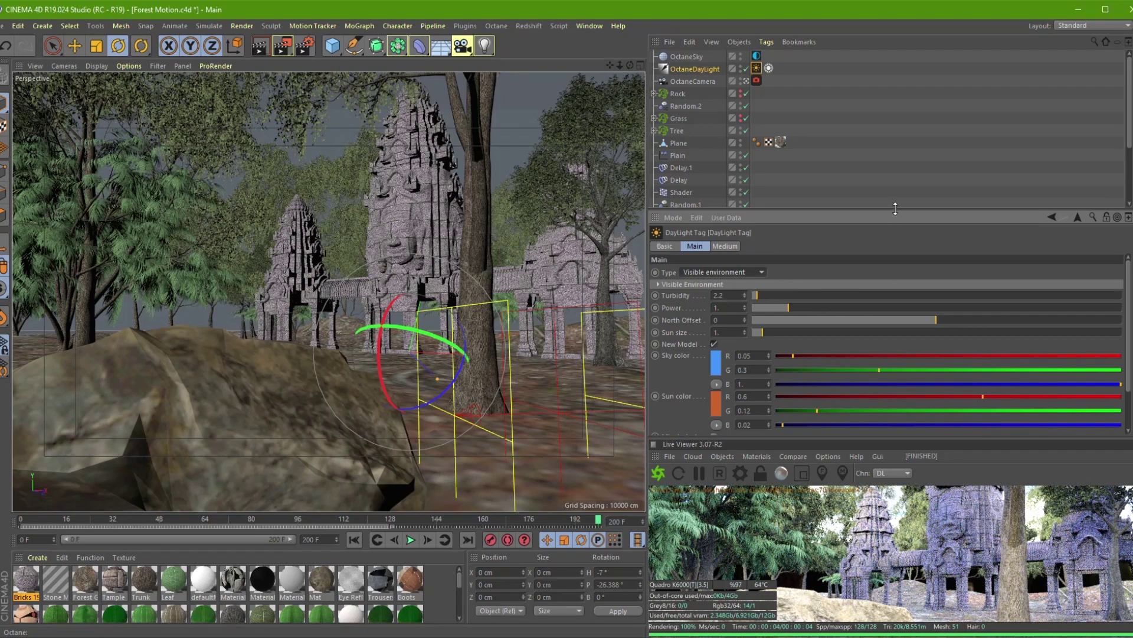
drag(896, 209, 850, 154)
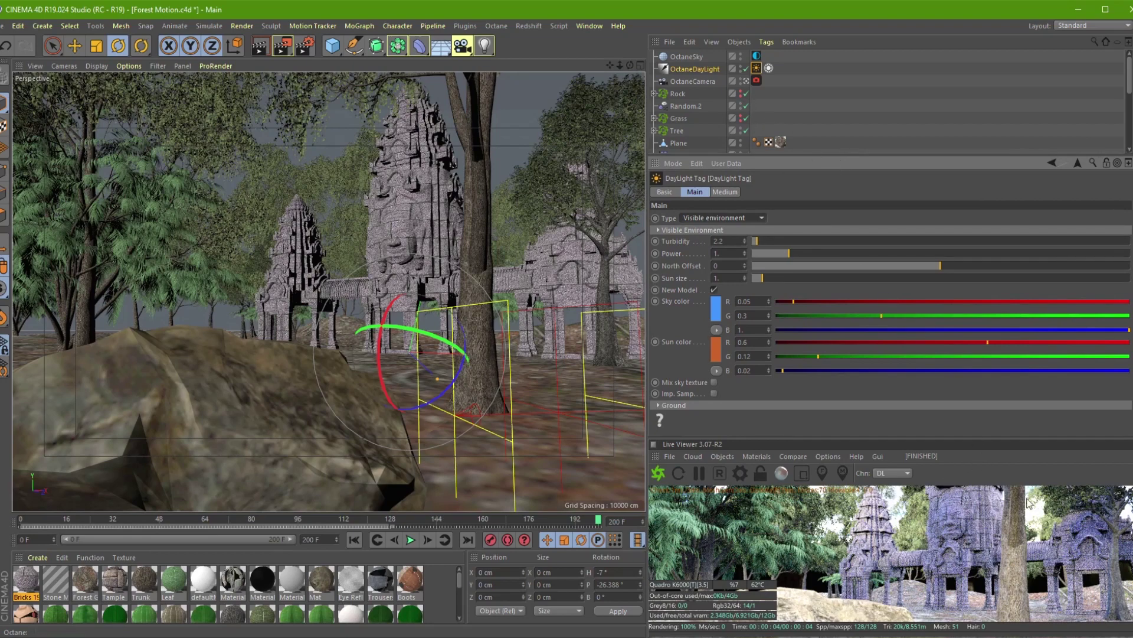
drag(1126, 437, 1124, 269)
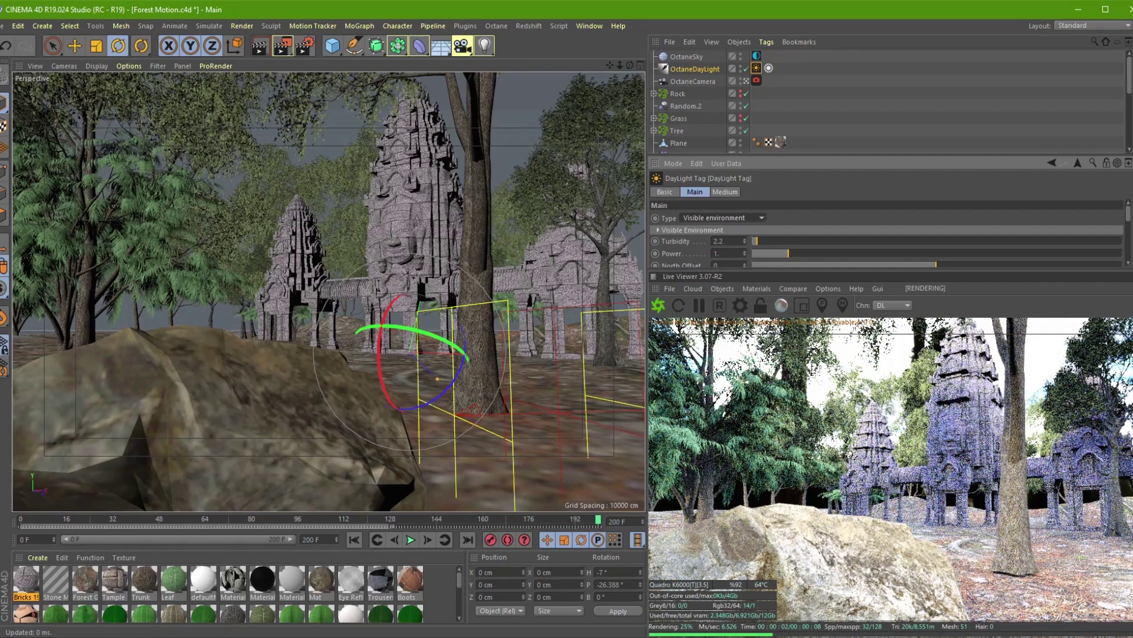
Step: Lower the OctaneSky Environment Tag power to about 0.263
click(756, 57)
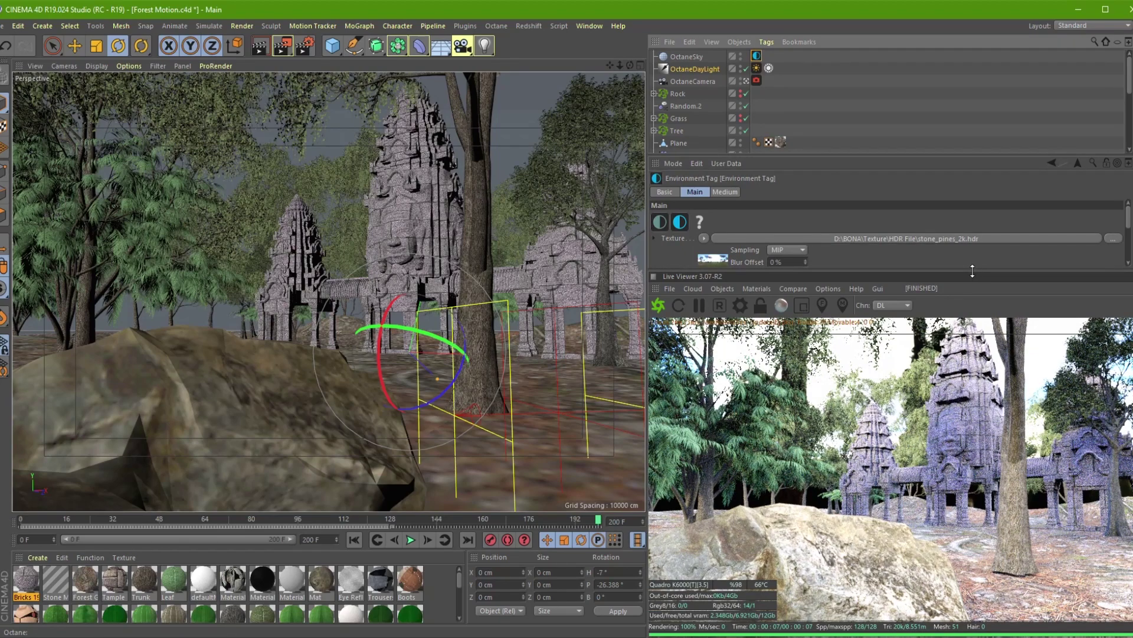
drag(972, 271, 968, 399)
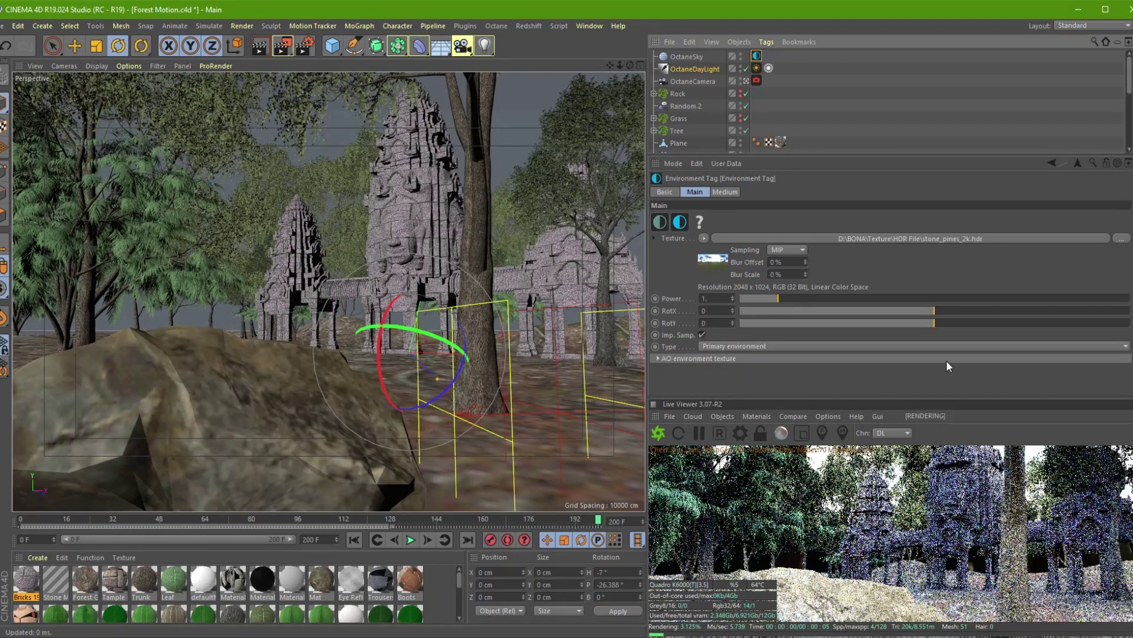
drag(777, 298, 749, 299)
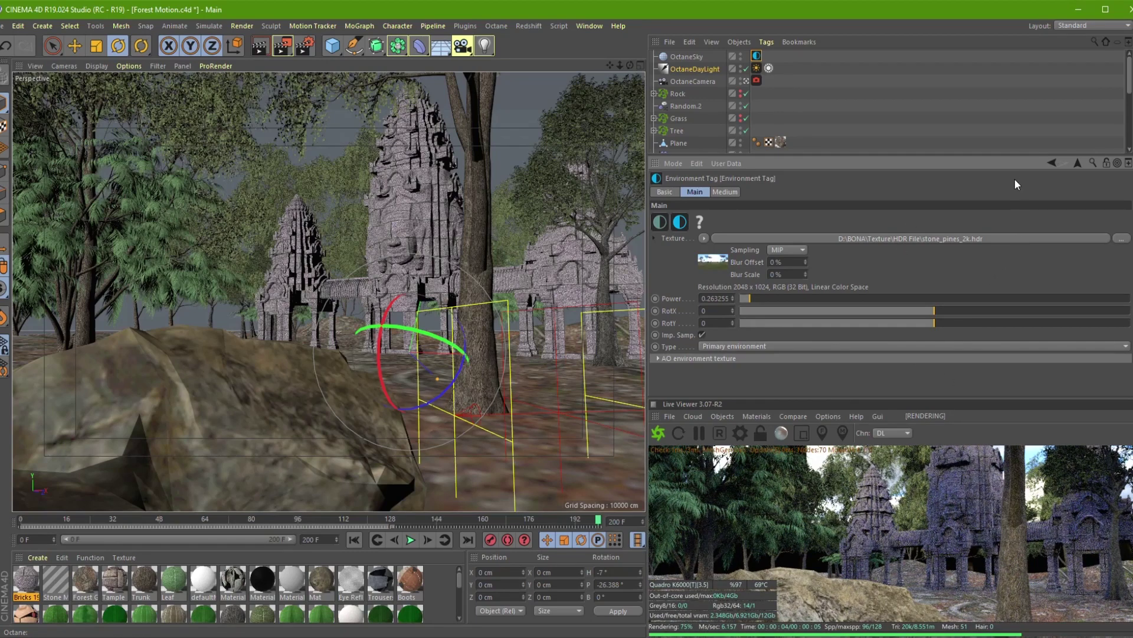
drag(943, 396, 937, 290)
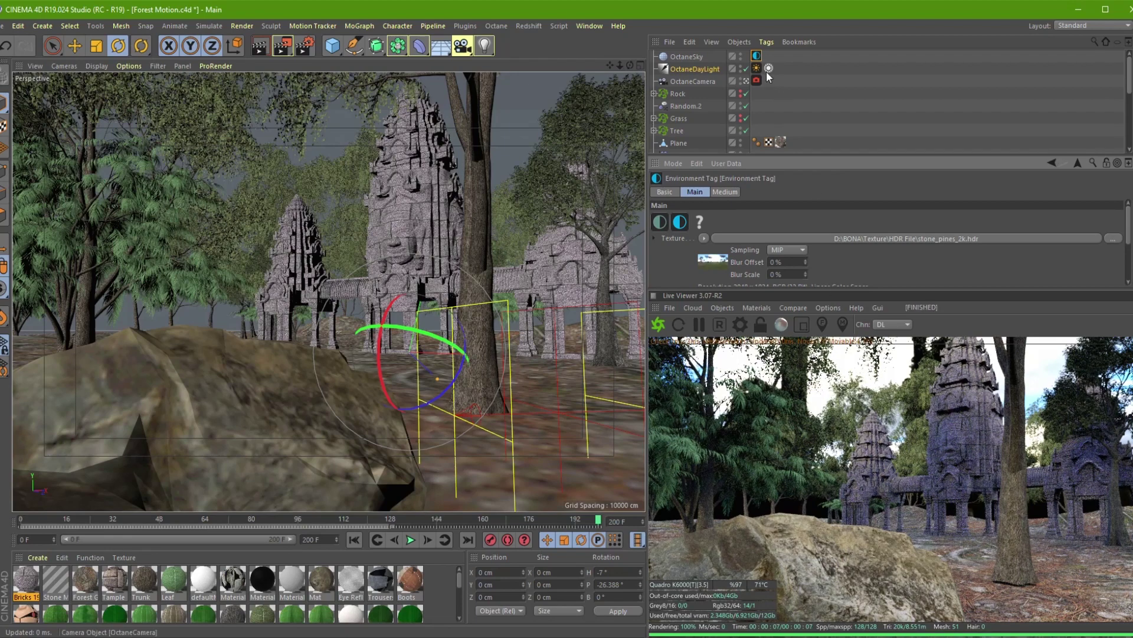
Step: Rotate the HDR sky horizontally to a RotX of about -0.38
click(757, 59)
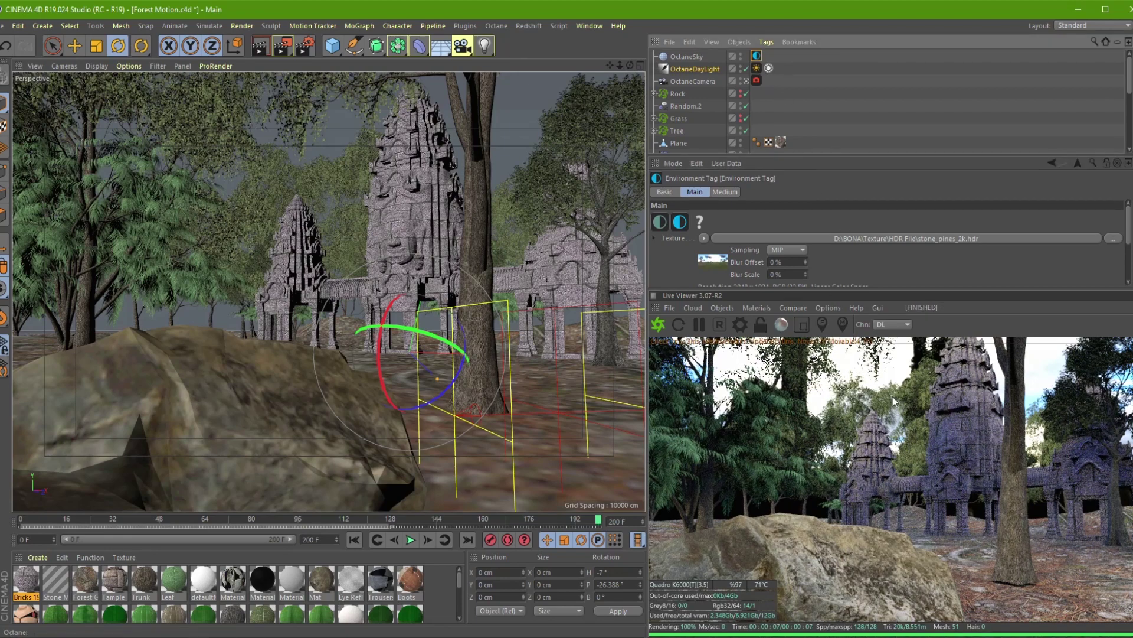
drag(806, 155, 807, 94)
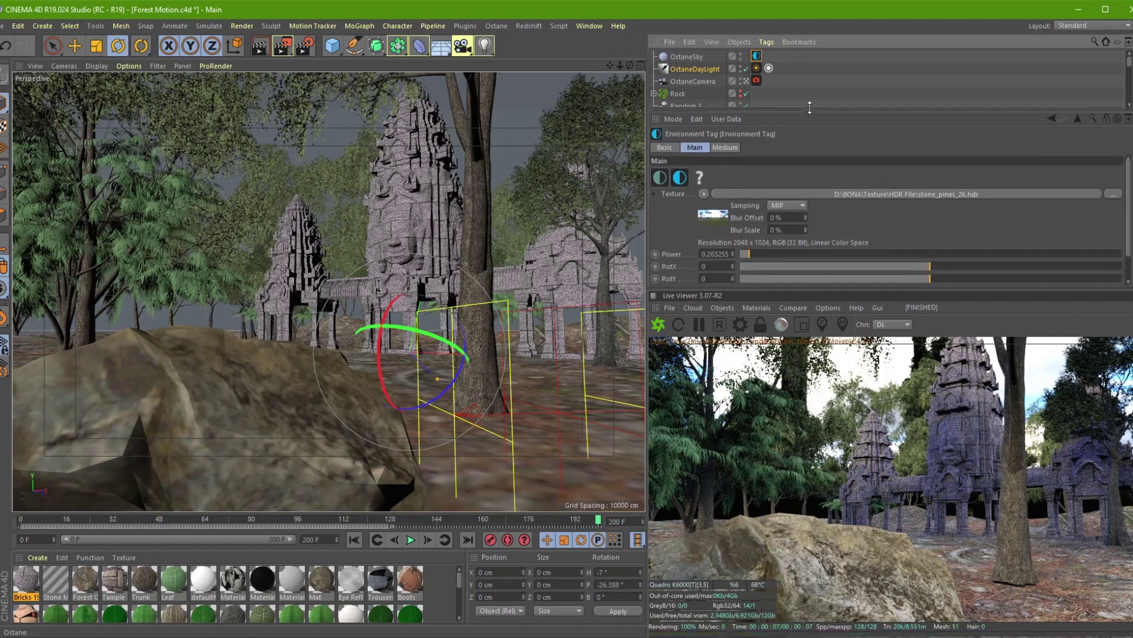
drag(925, 248, 887, 249)
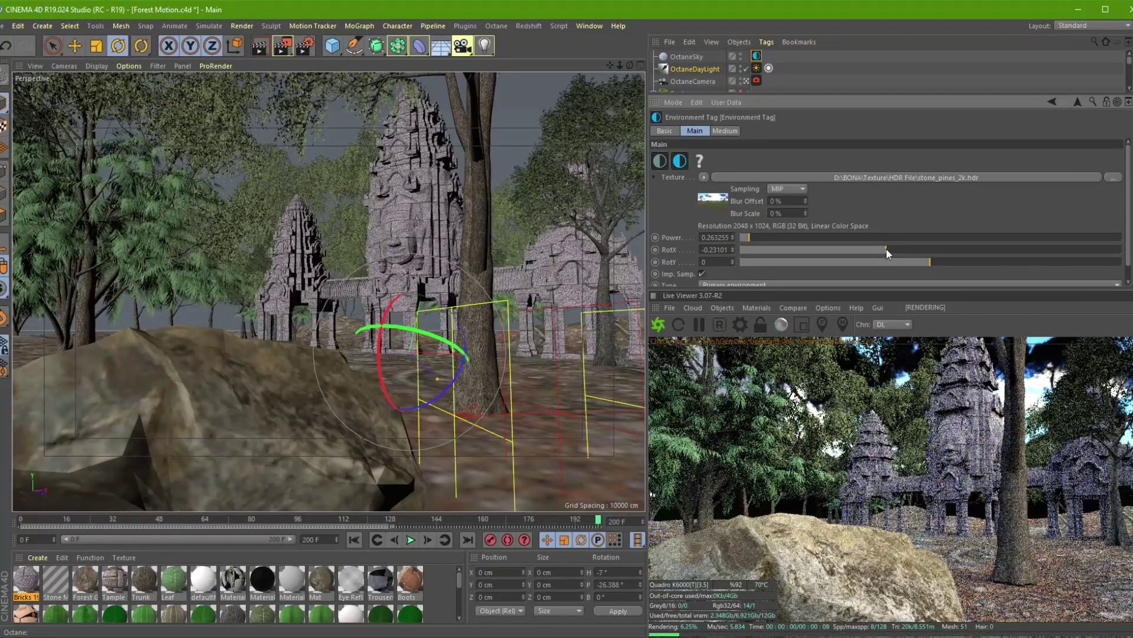
drag(884, 248, 859, 253)
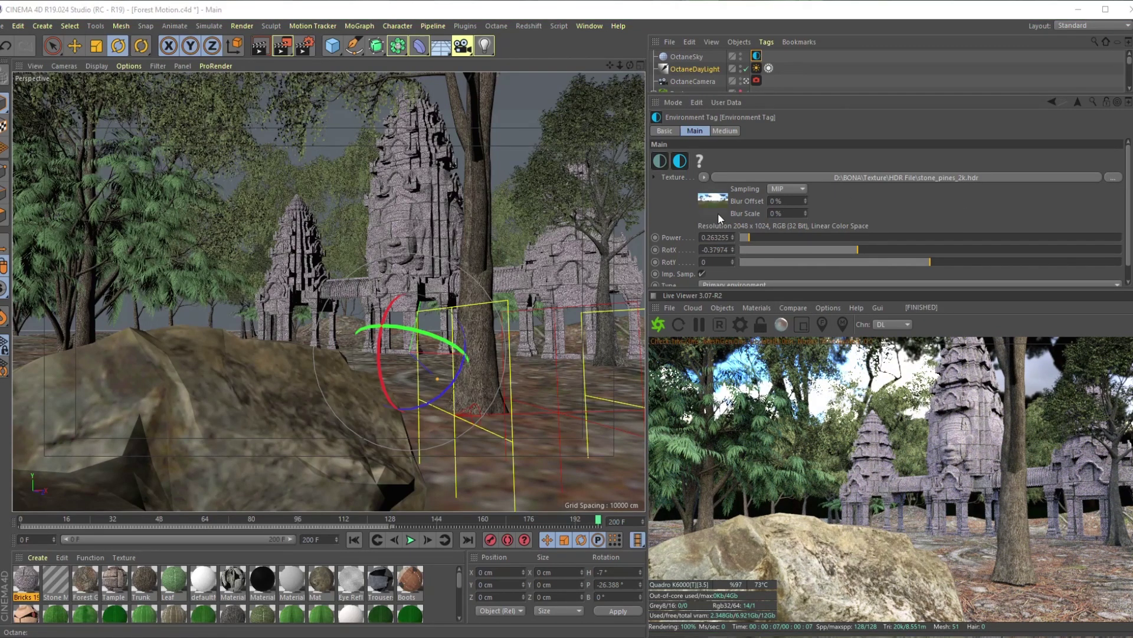
Step: Replace the sky's HDR texture with bismarckturm_2k.exr and dismiss the copy prompt
click(1114, 179)
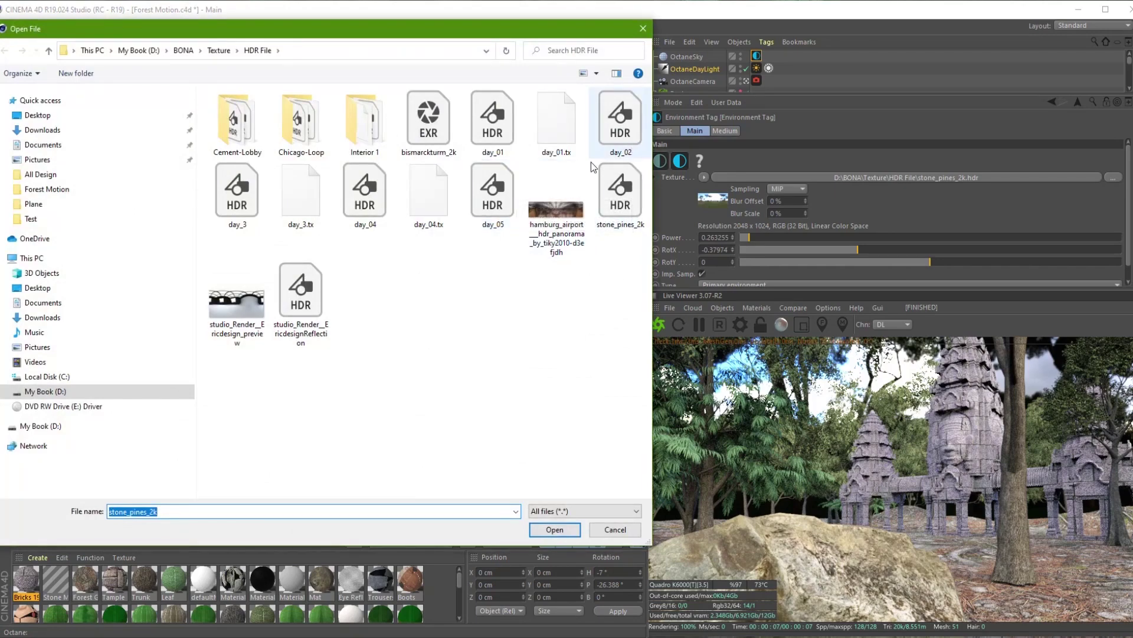
double_click(429, 121)
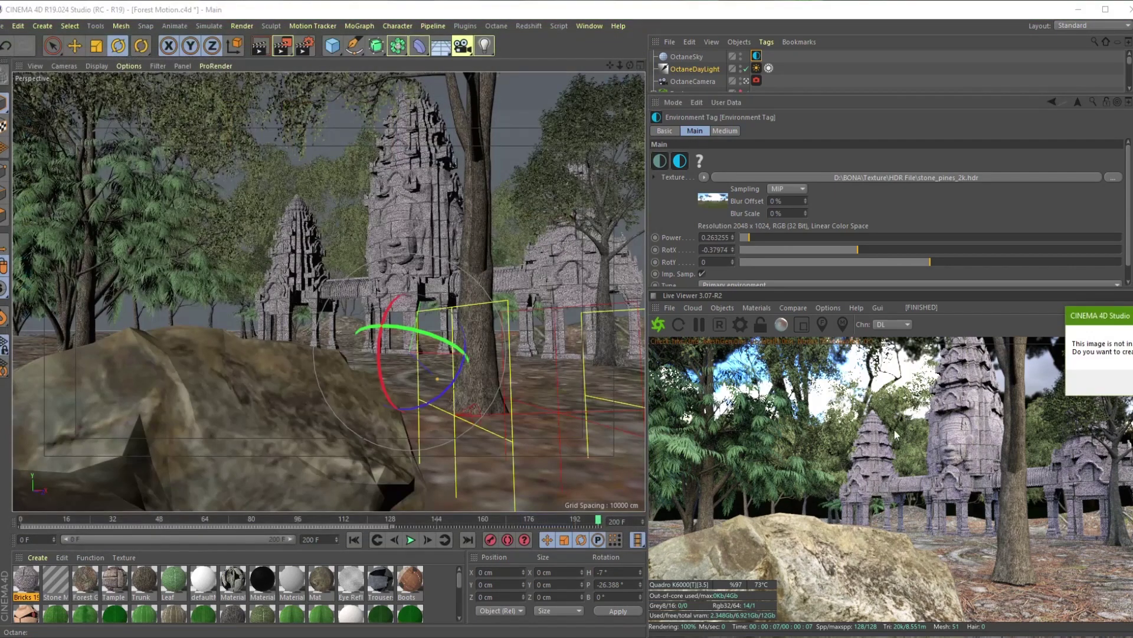
click(968, 377)
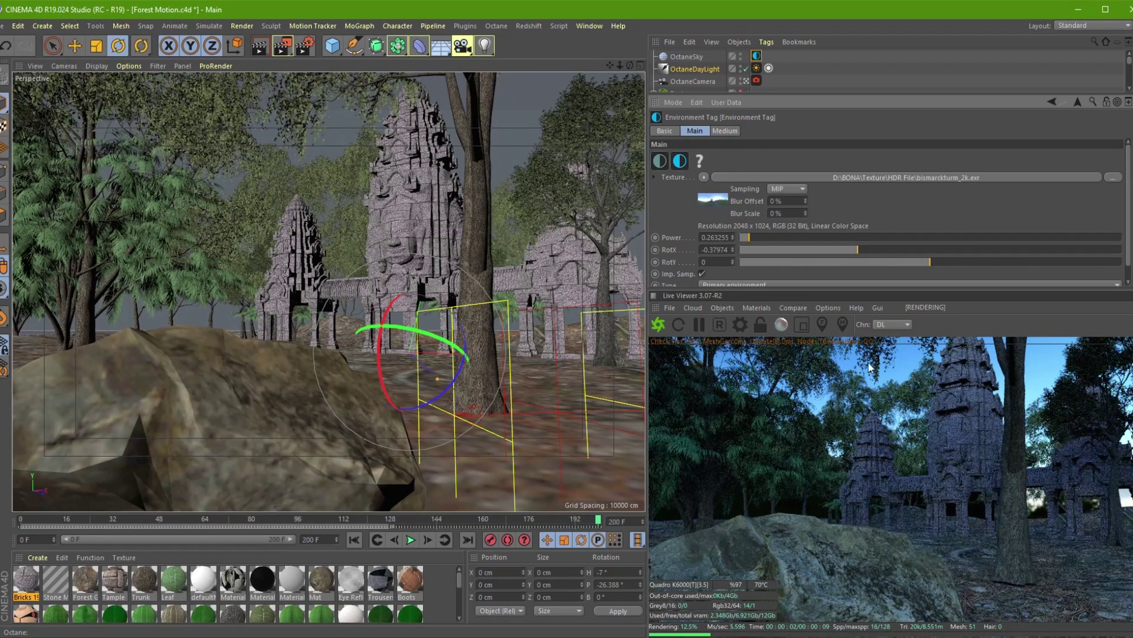
click(756, 68)
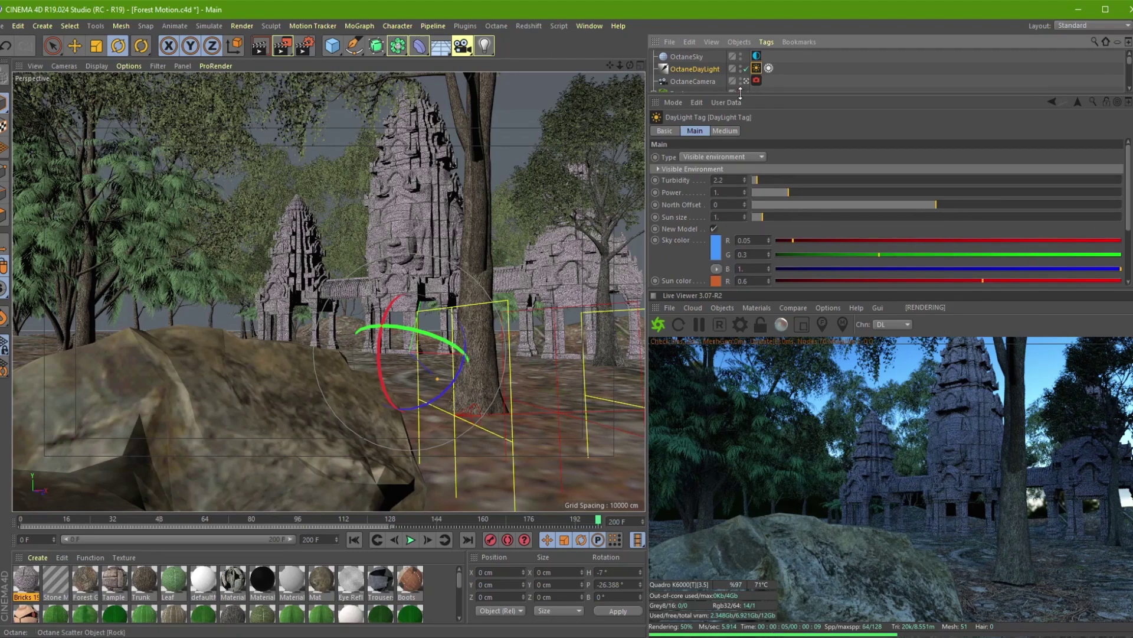
Step: Rotate the HDRI sky's RotX back toward zero, then disable OctaneSky for rendering
click(694, 56)
click(757, 57)
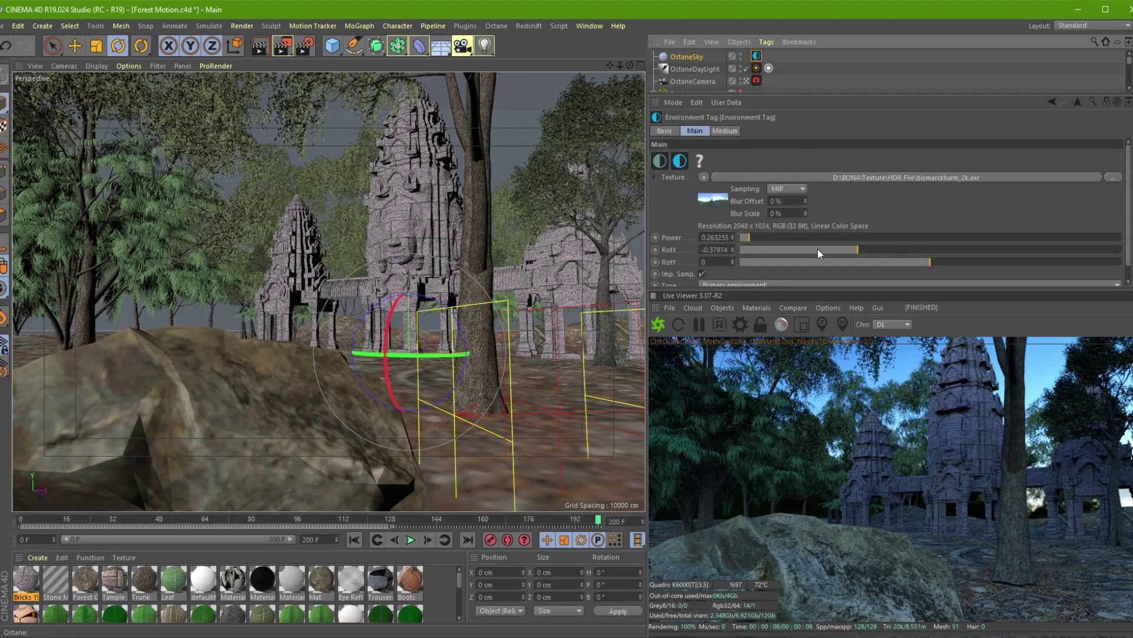
drag(867, 254, 979, 262)
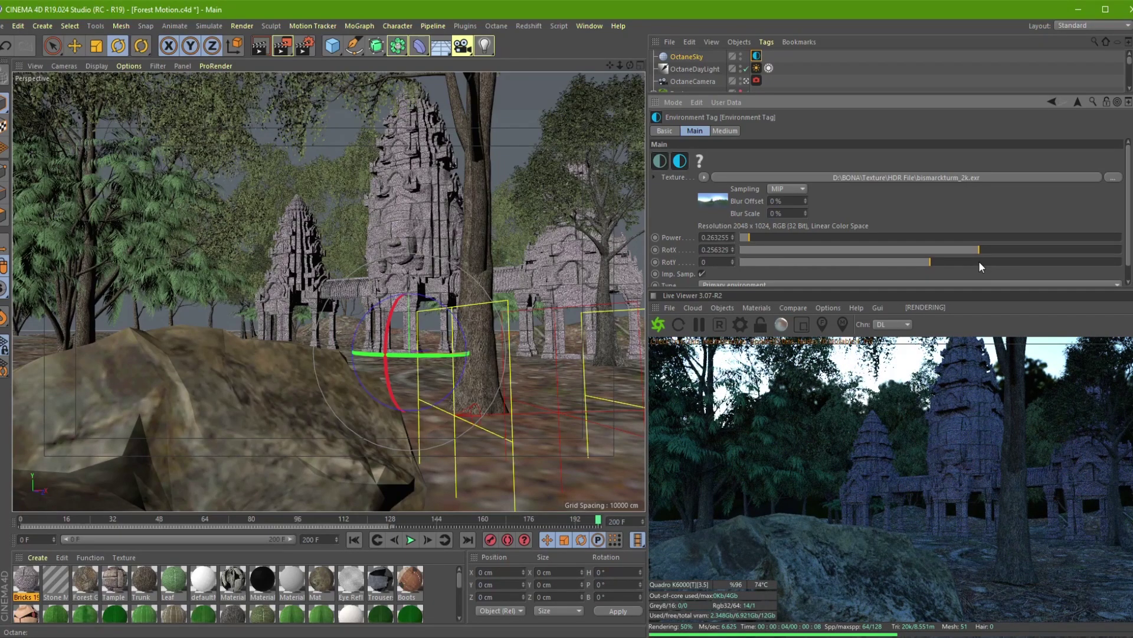
mouse_move(980, 250)
mouse_down()
mouse_move(1082, 261)
mouse_move(1010, 262)
mouse_up()
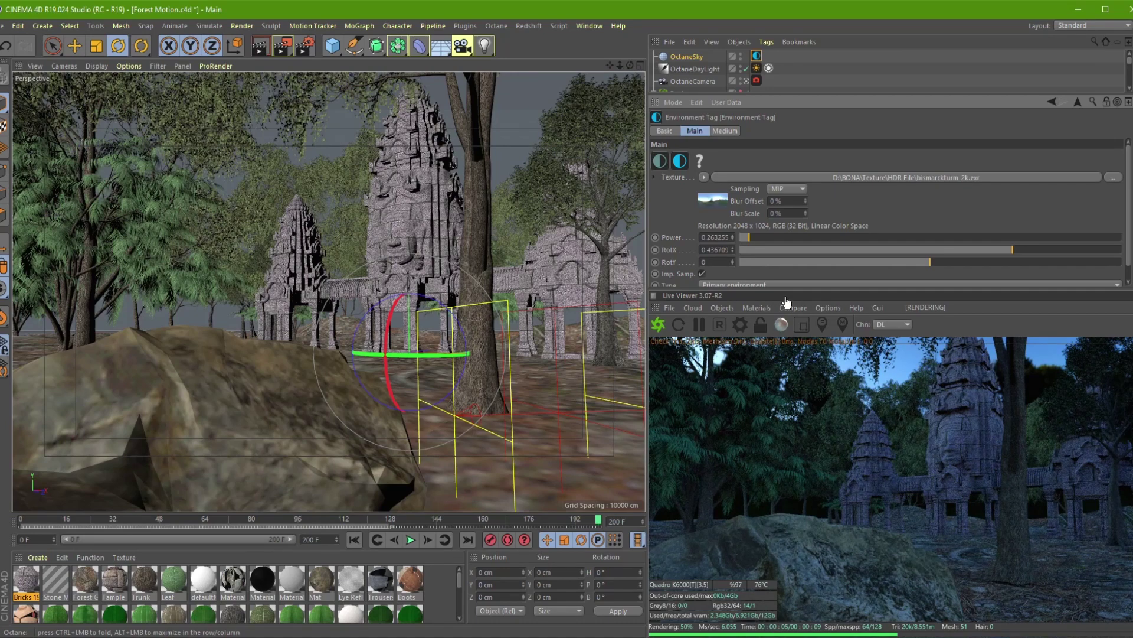
click(741, 57)
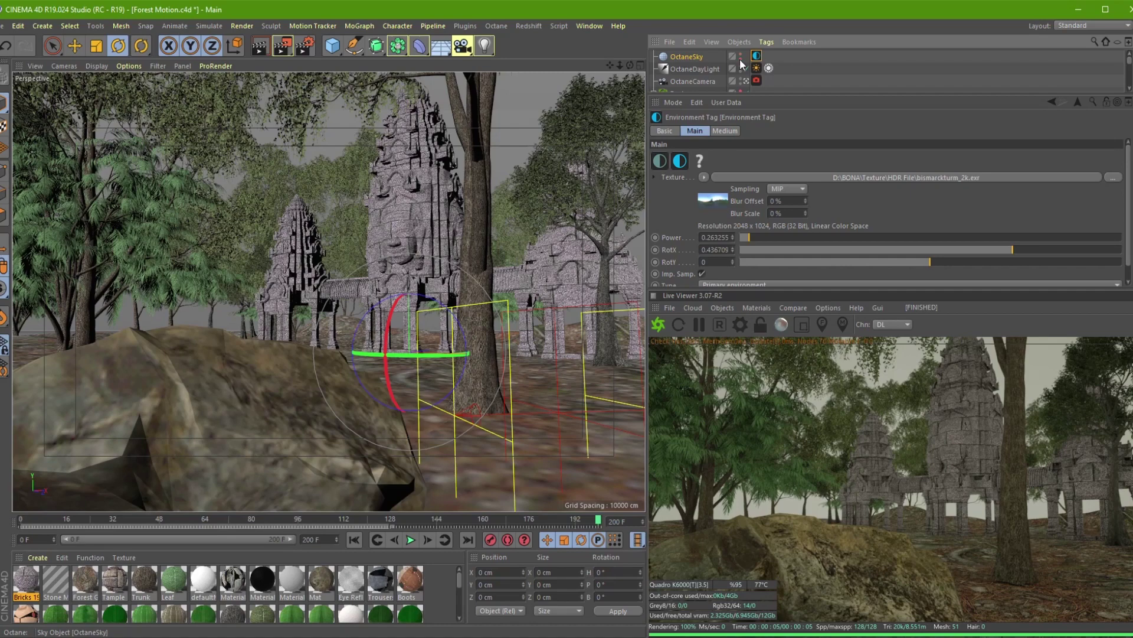
Step: Switch OctaneDaylight on, toggling it off and on once to compare lighting
click(745, 69)
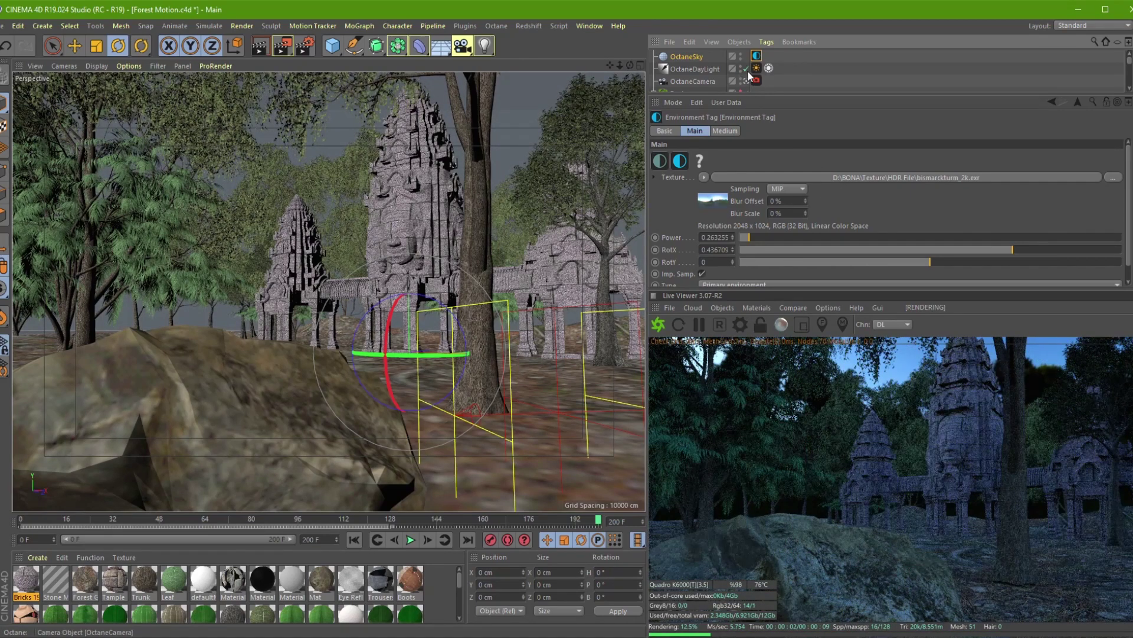
click(746, 68)
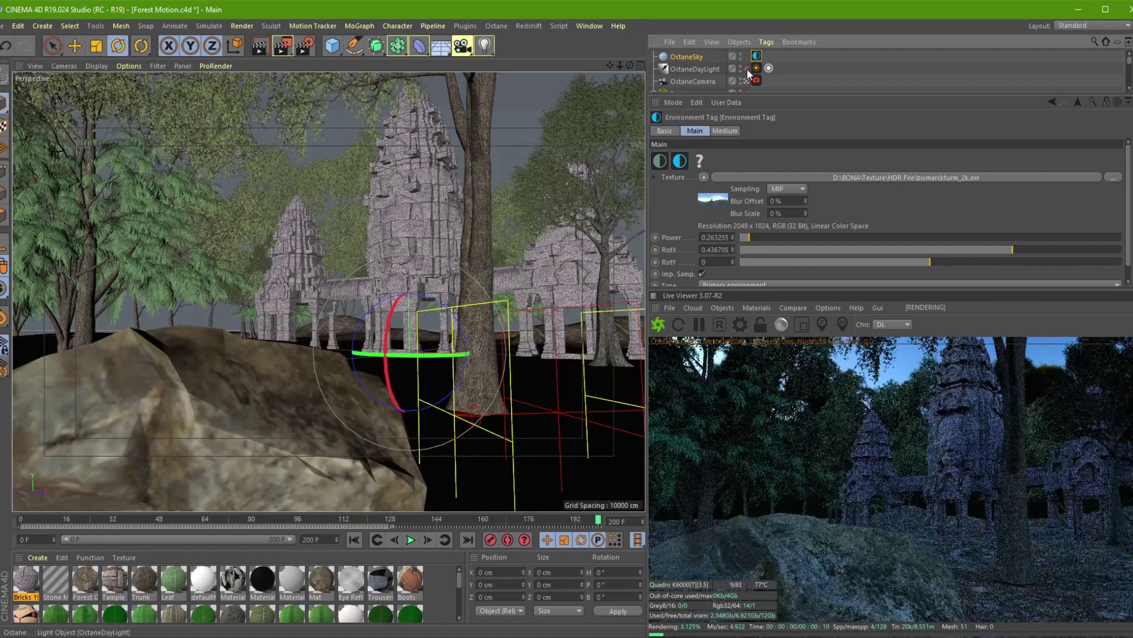
click(746, 69)
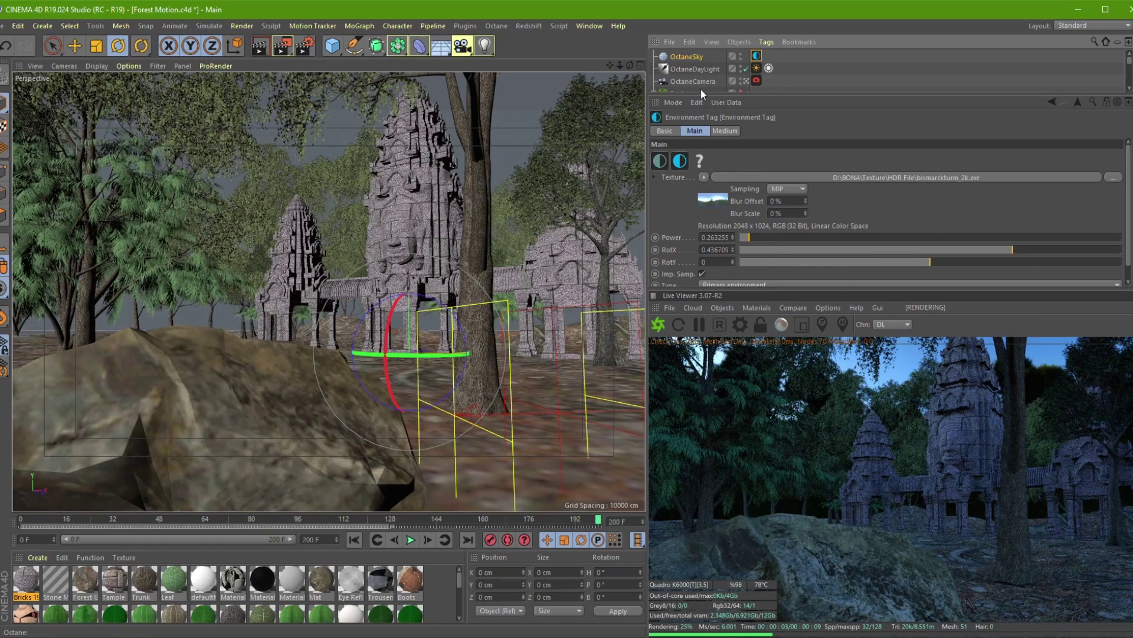
Step: Set the DayLight Tag type to Primary environment
click(756, 68)
click(747, 157)
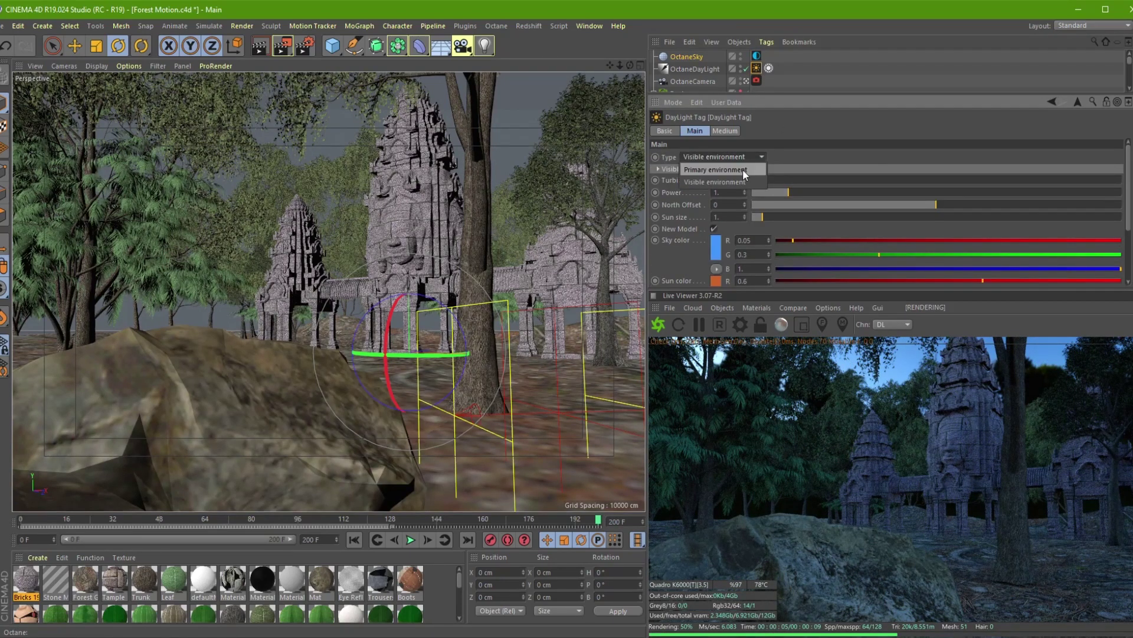
click(743, 169)
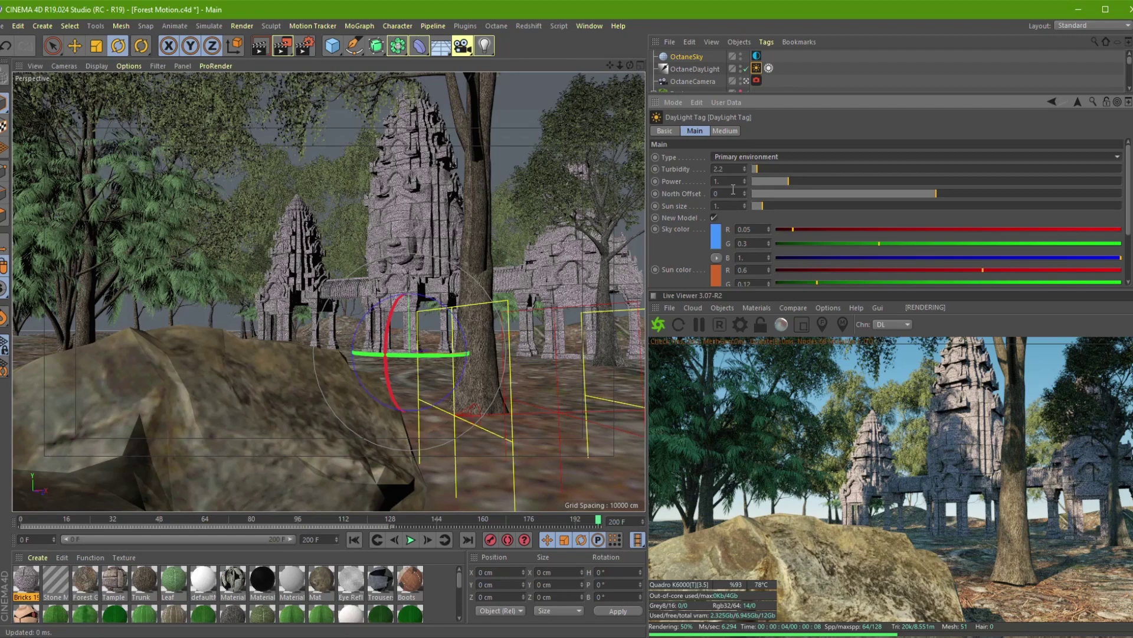
click(758, 56)
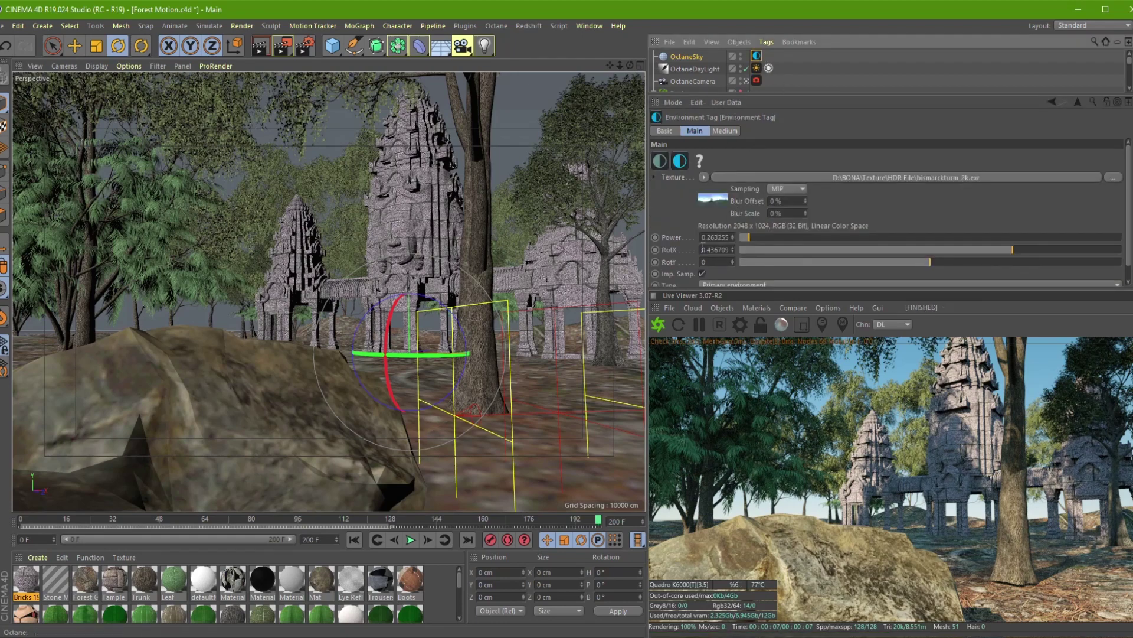
drag(679, 296, 685, 339)
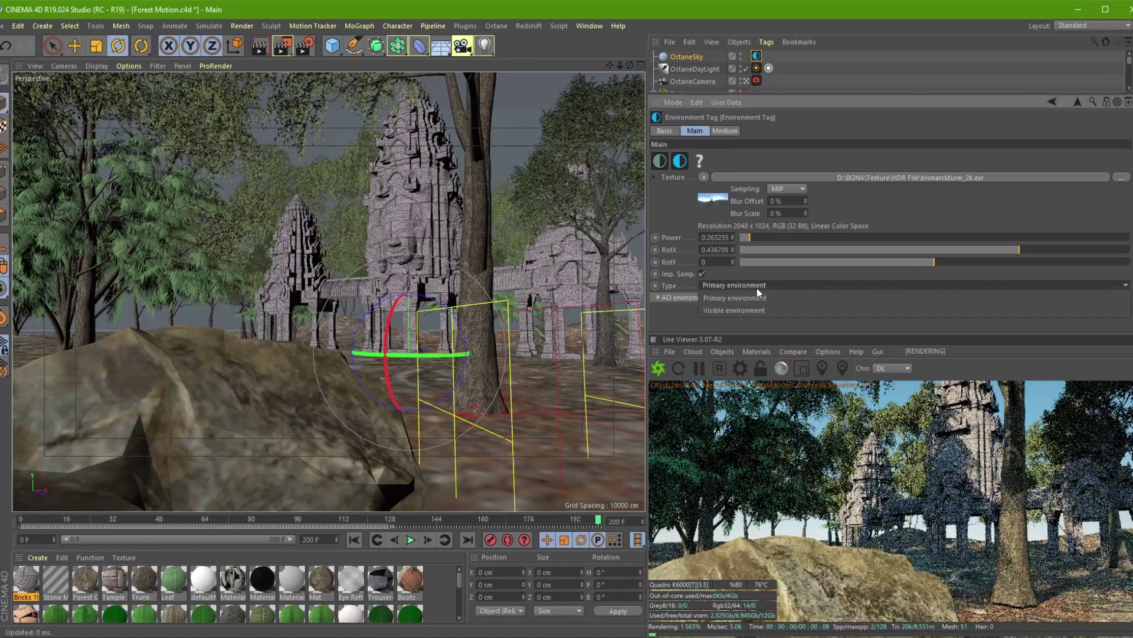
Step: Set the OctaneSky tag type to Visible environment and nudge daylight power to about 1.2
click(756, 285)
click(749, 310)
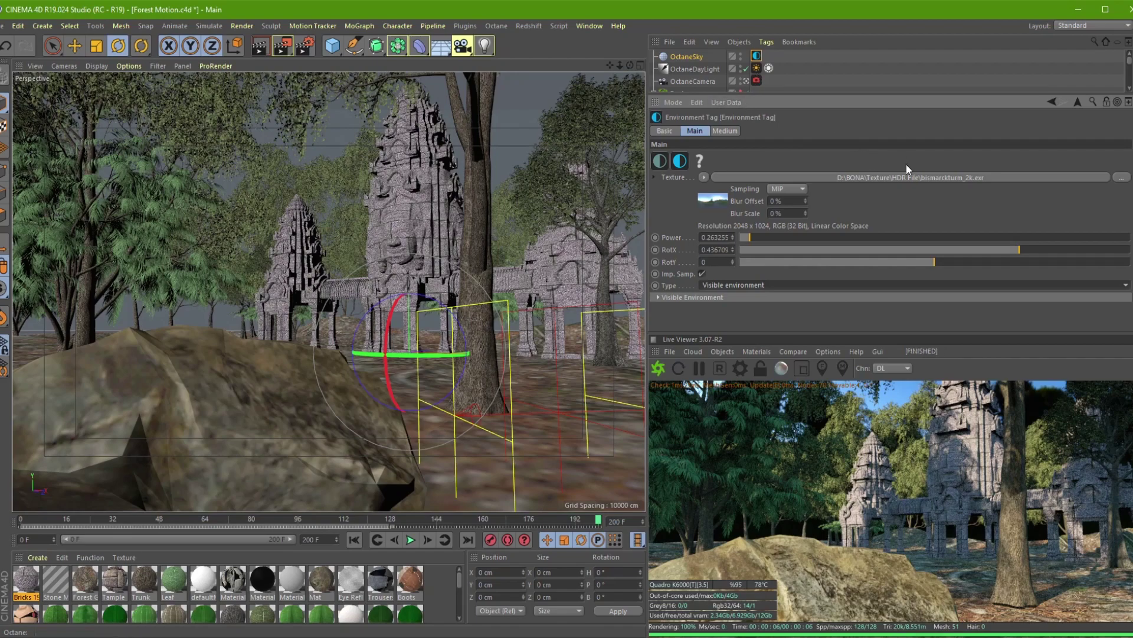
click(757, 67)
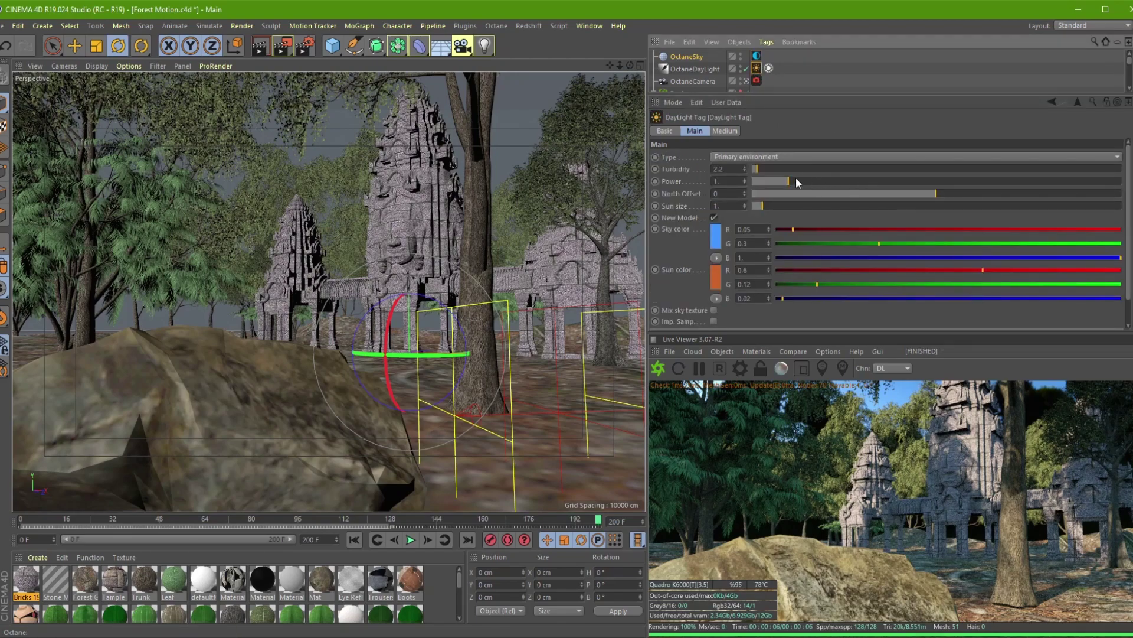
click(796, 182)
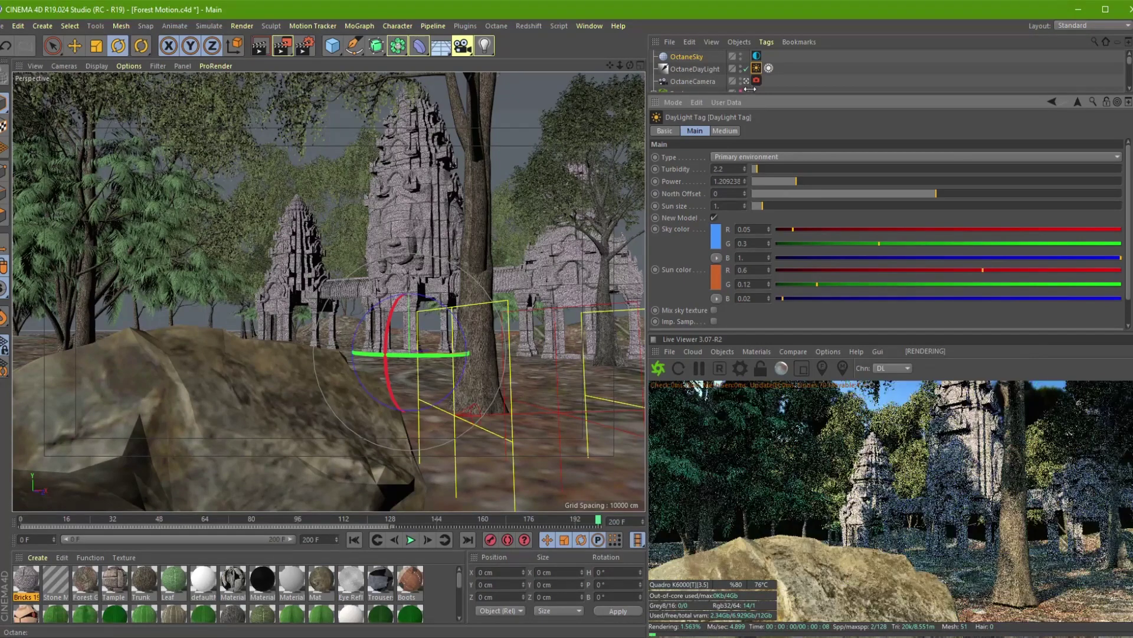
Step: Inspect the sky tag's HDRI image shader and the OctaneSky object properties
click(756, 56)
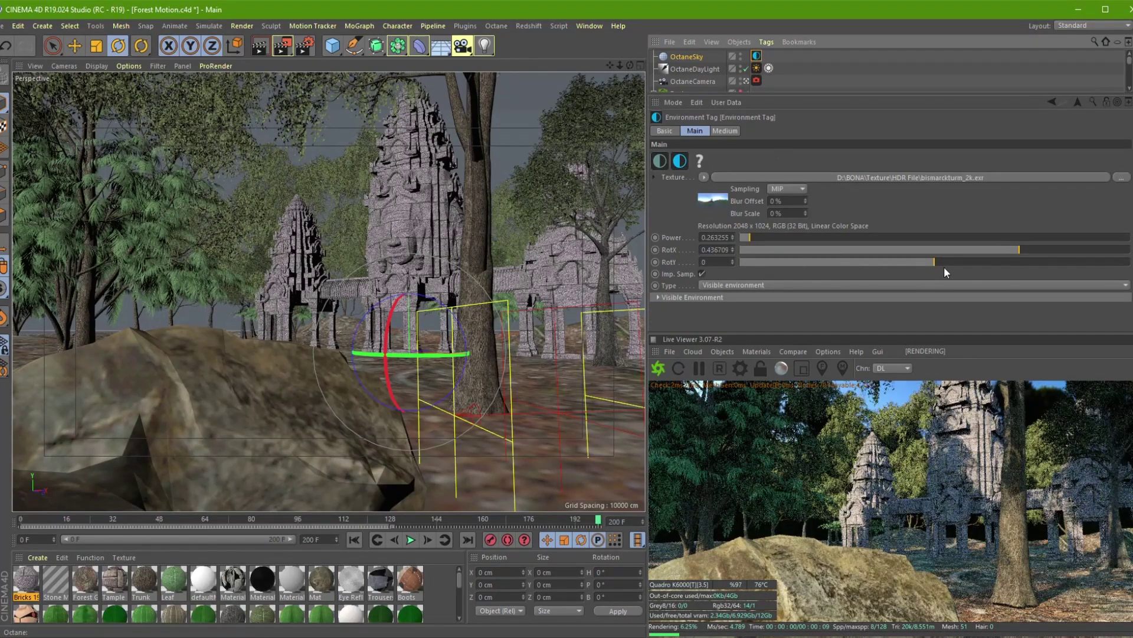
click(713, 198)
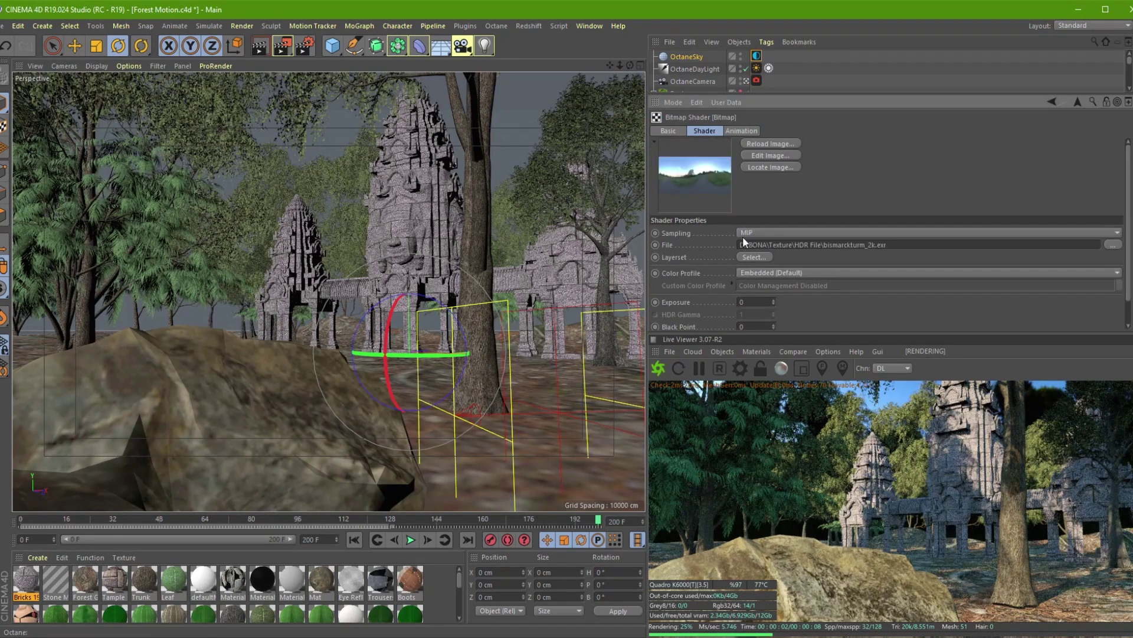
click(691, 56)
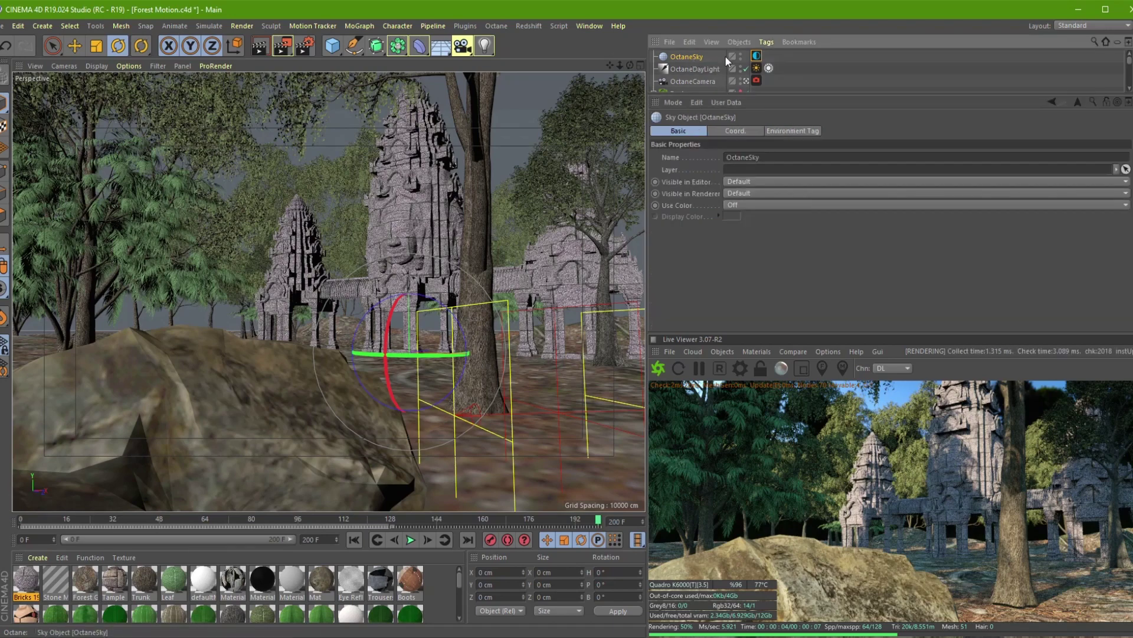
click(758, 56)
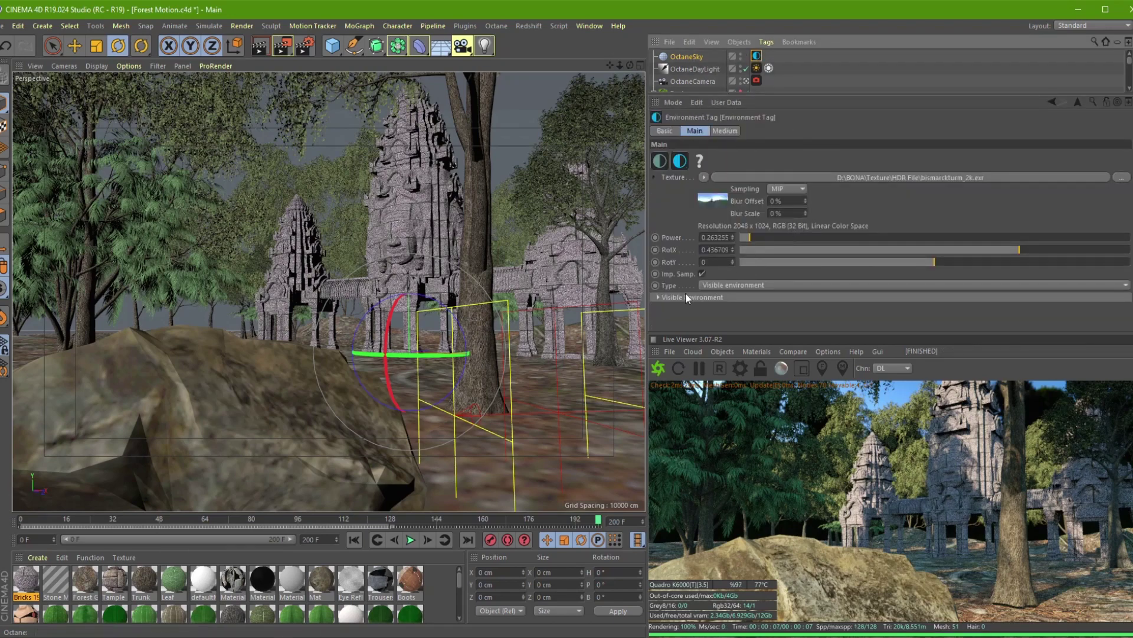
Step: Rotate the visible HDRI sky's RotX to about 0.13
click(706, 176)
click(679, 204)
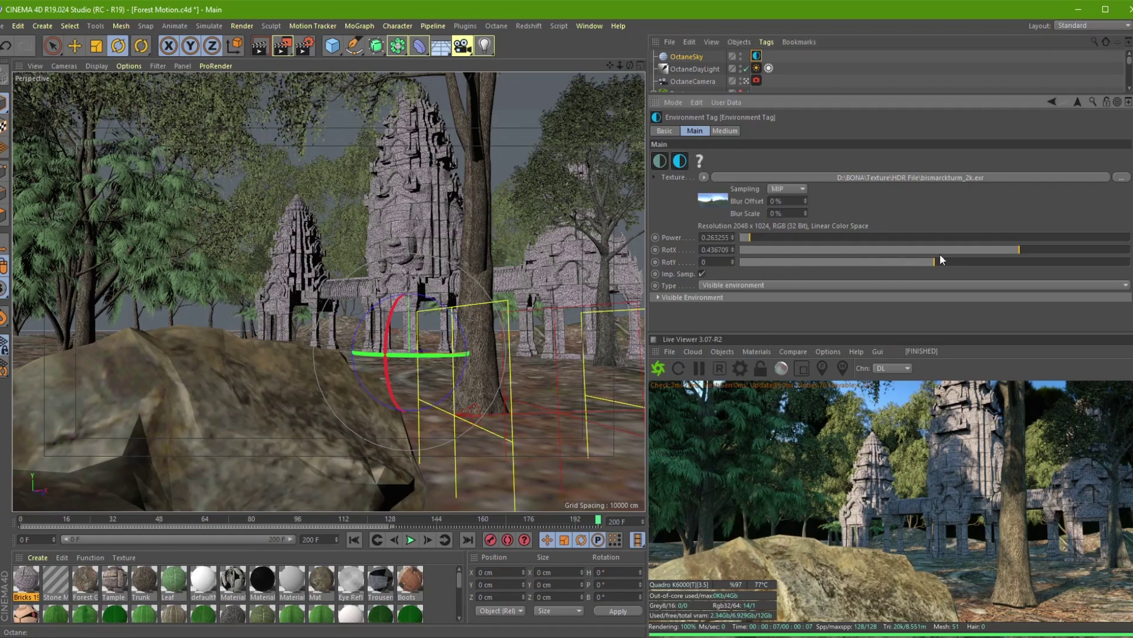
drag(1000, 252, 1010, 252)
drag(1004, 250, 945, 255)
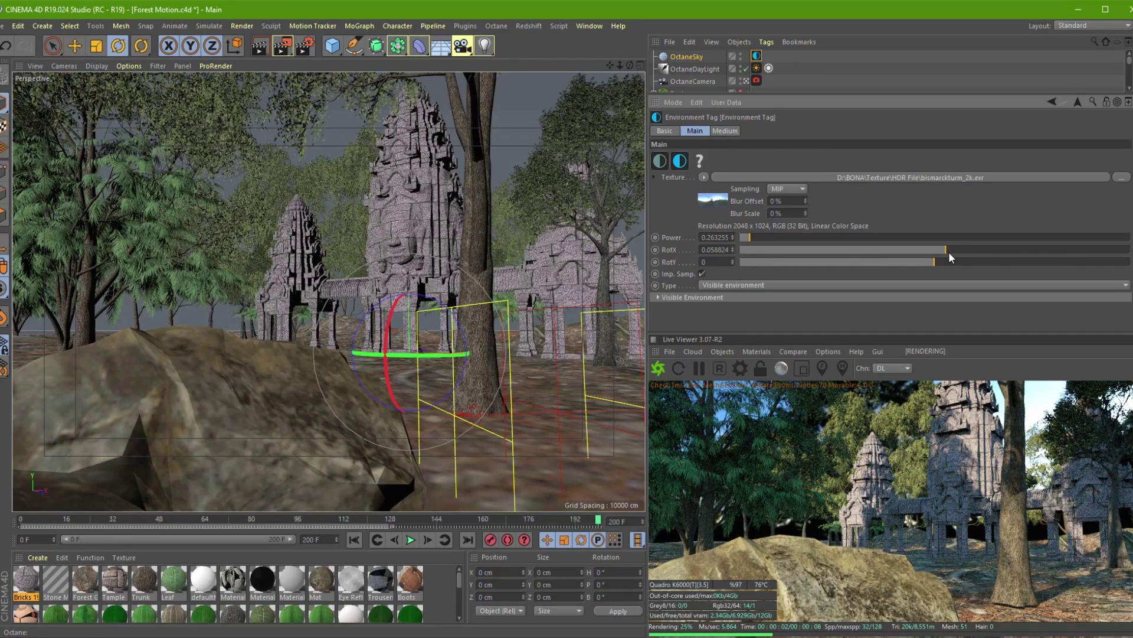
drag(949, 253, 960, 253)
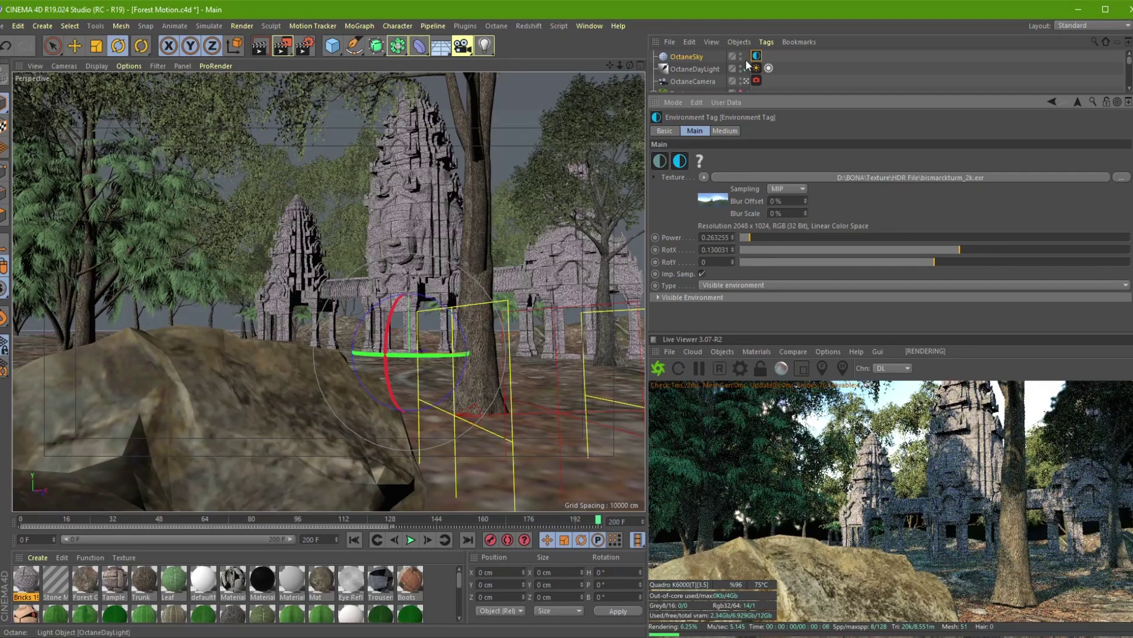
Step: Pitch the OctaneDaylight sun to about -26 degrees in its Coord. tab
click(757, 68)
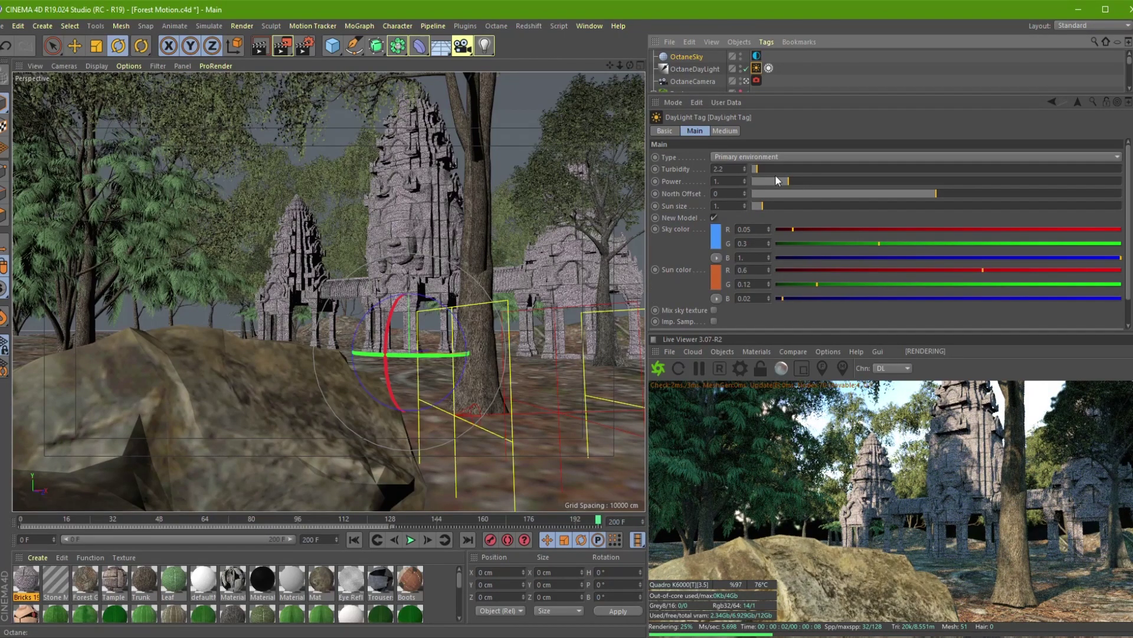
click(709, 69)
click(732, 135)
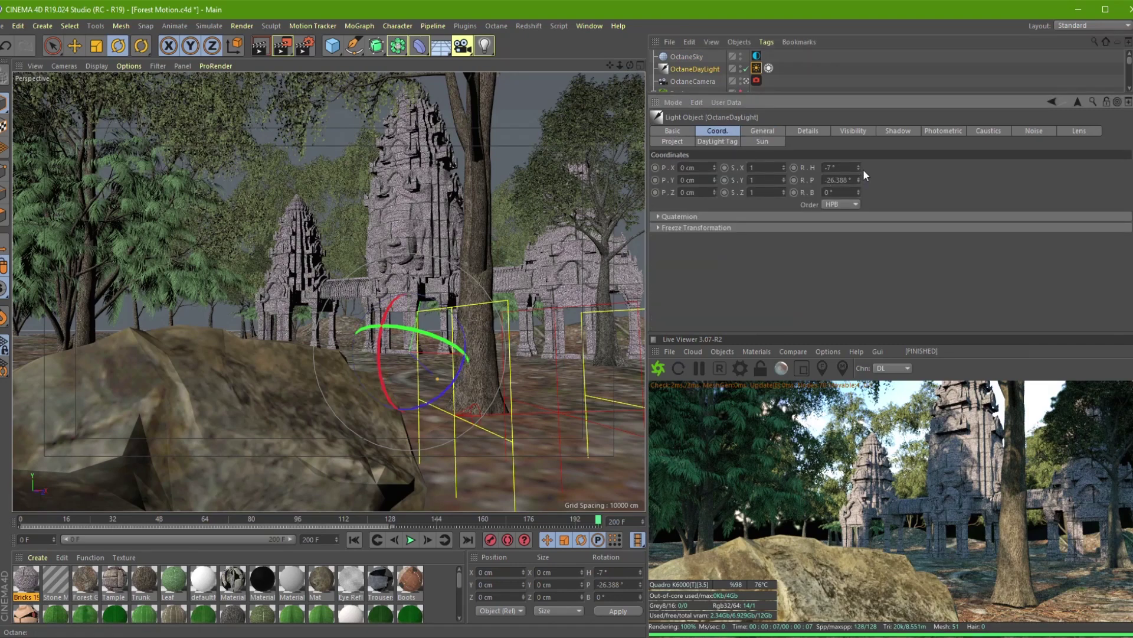
mouse_move(383, 350)
mouse_down()
mouse_move(385, 337)
mouse_move(389, 358)
mouse_move(392, 349)
mouse_up()
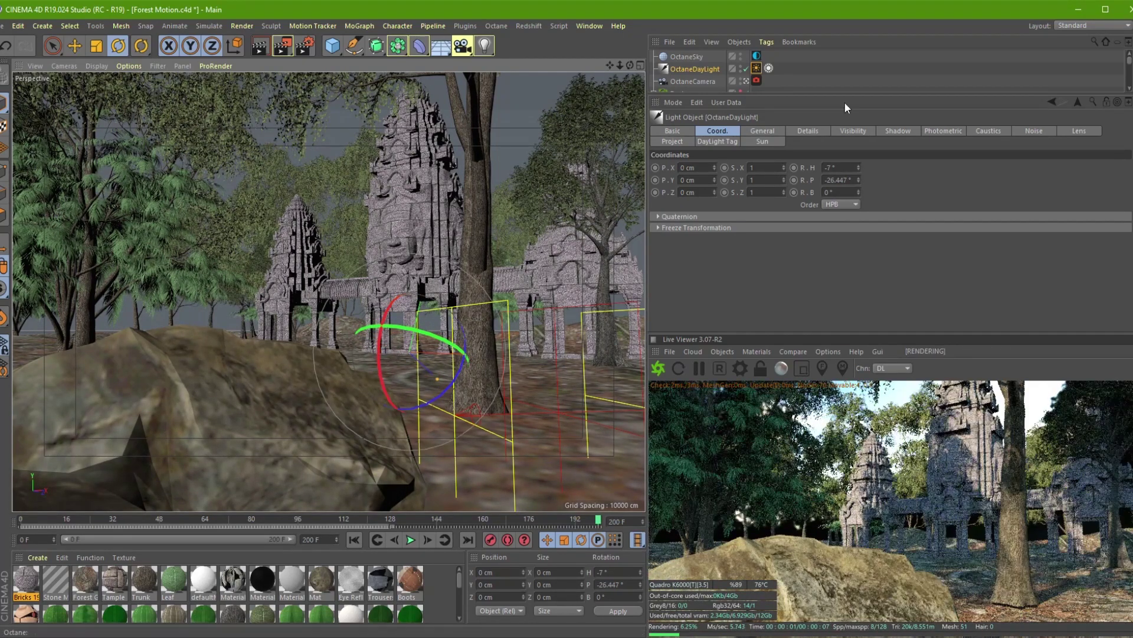
click(756, 67)
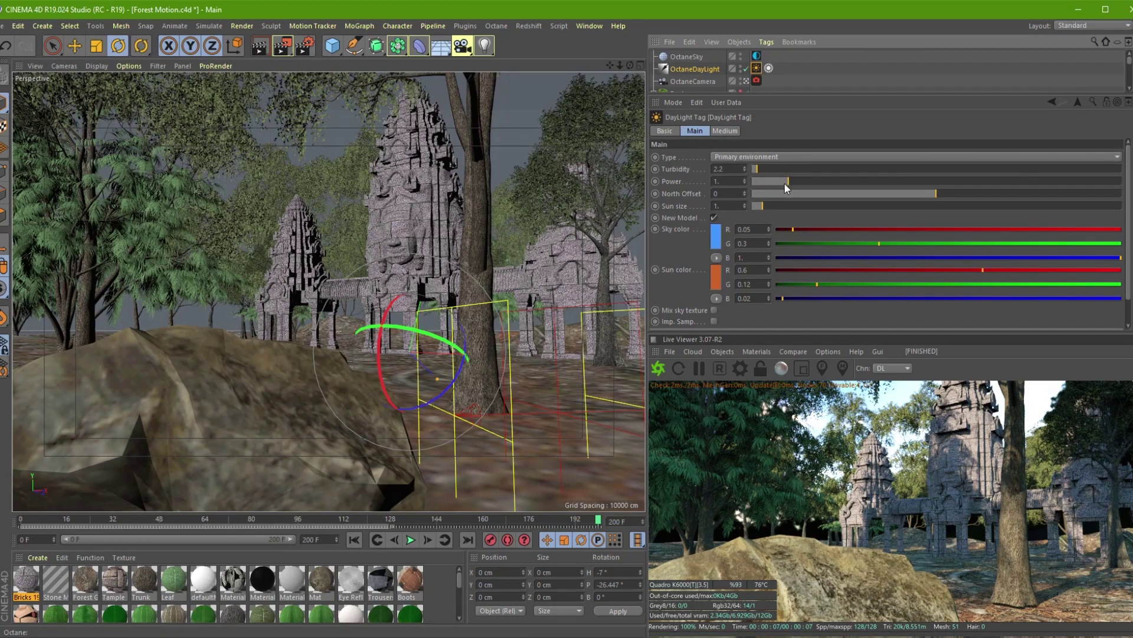
mouse_move(785, 183)
mouse_down()
mouse_move(899, 187)
mouse_move(796, 193)
mouse_up()
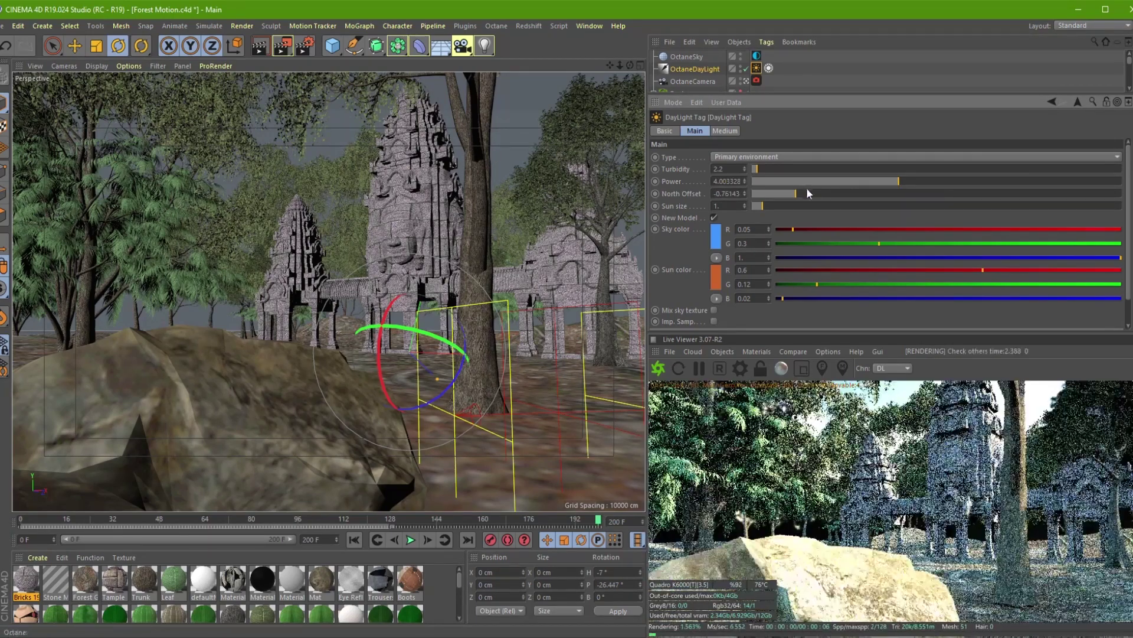
key(ctrl+z)
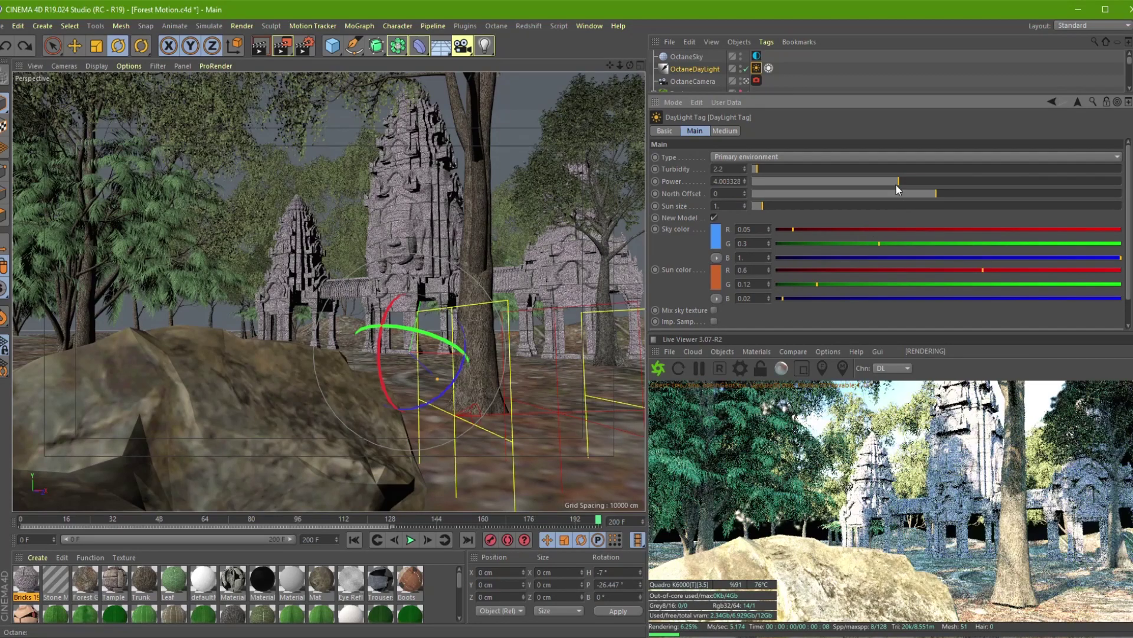
drag(896, 185, 761, 187)
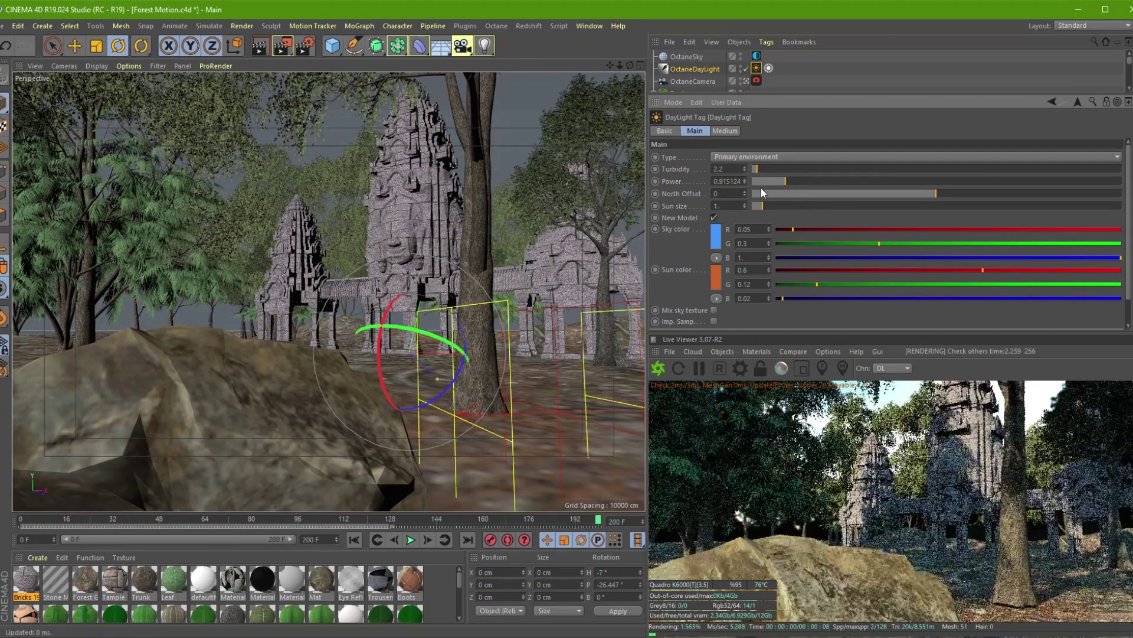
double_click(726, 181)
text(1)
key(Return)
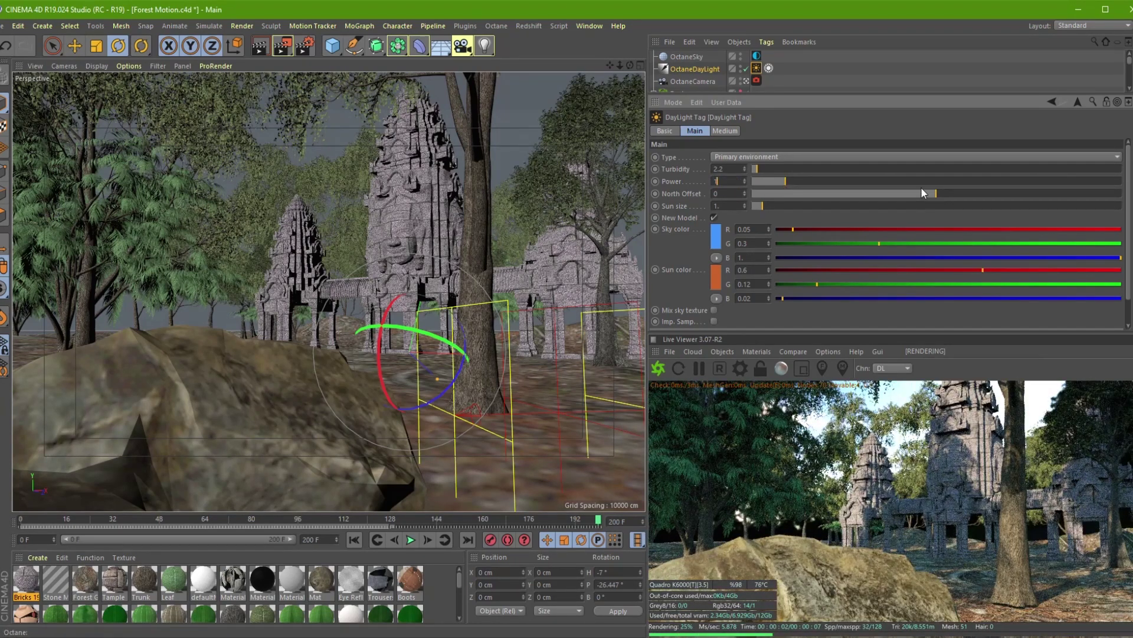
drag(936, 196, 927, 196)
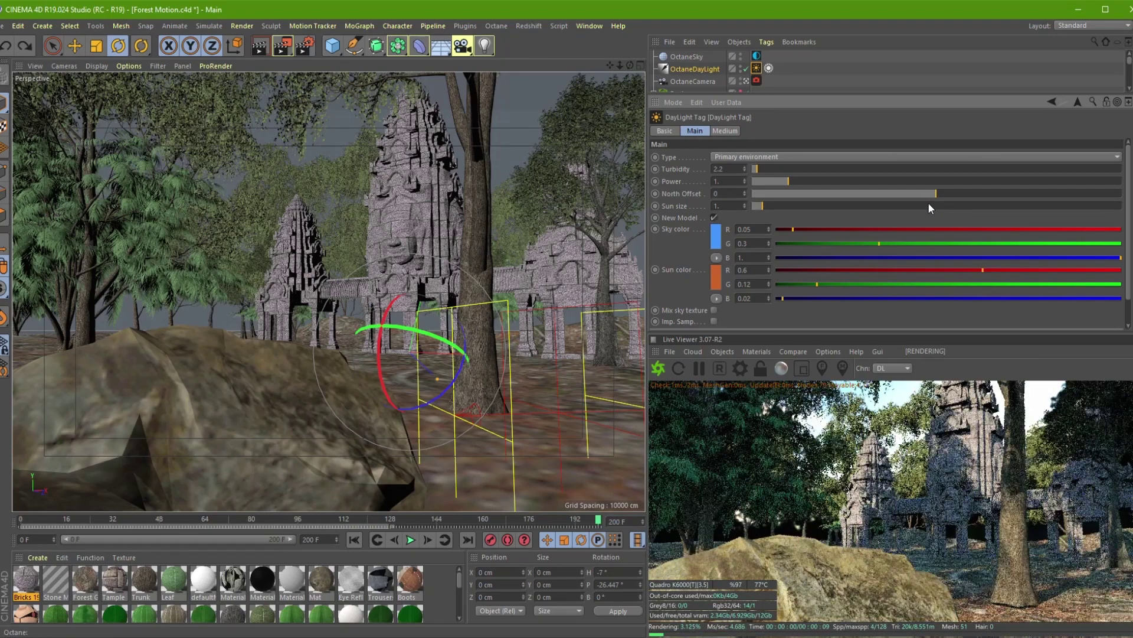
drag(929, 204, 951, 195)
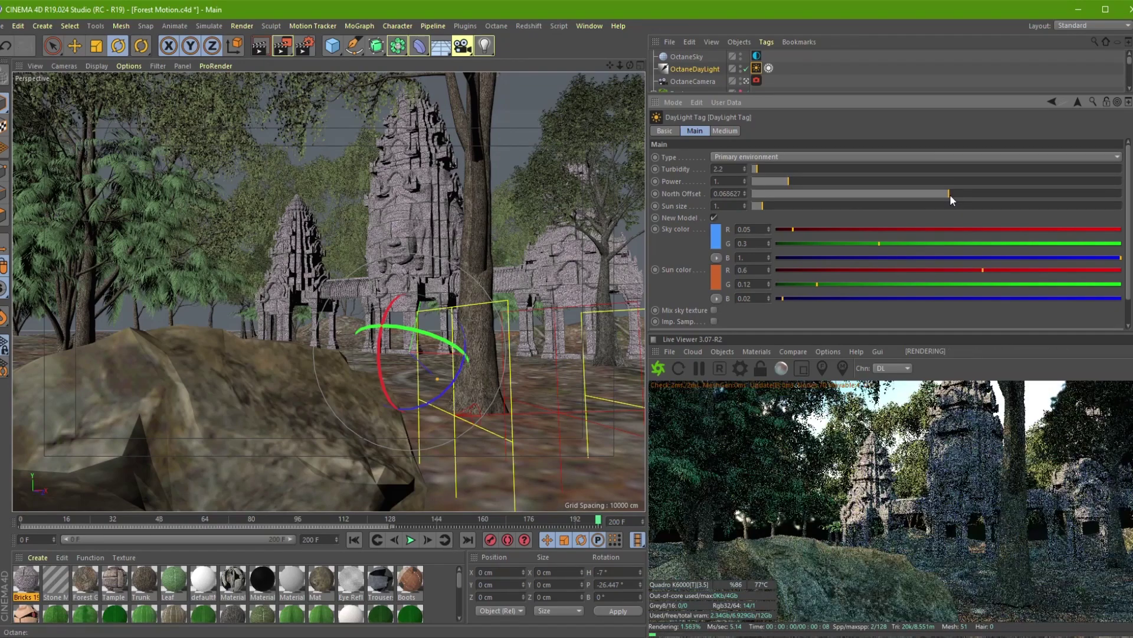
click(950, 194)
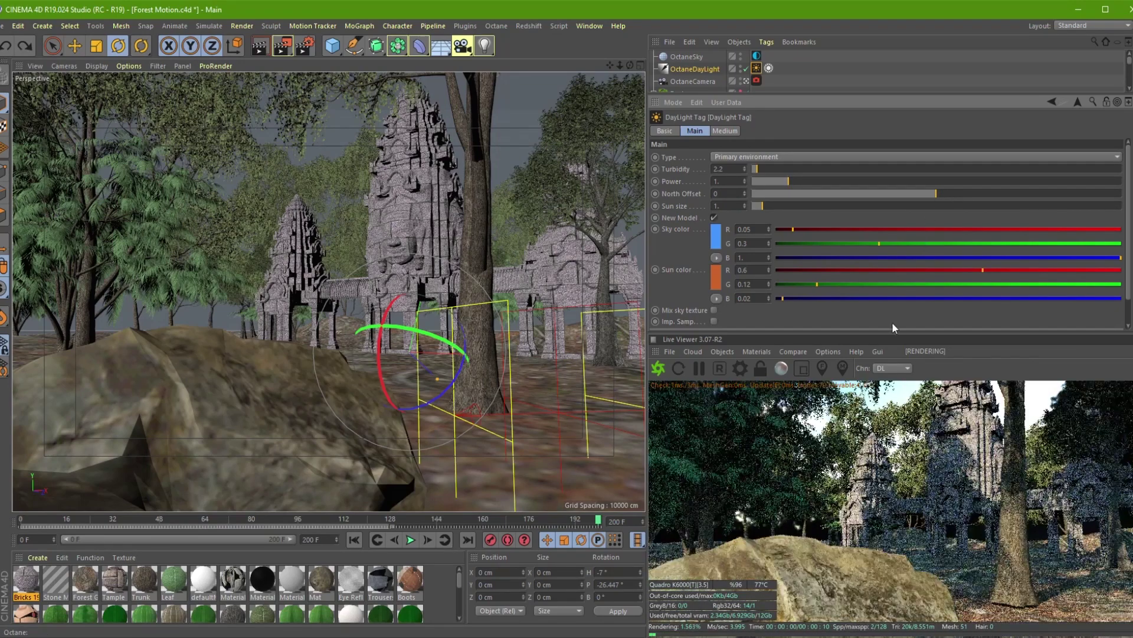
Step: Set the OctaneSky Environment Tag power to about 0.93, then bring up the OctaneCamera tag
click(757, 56)
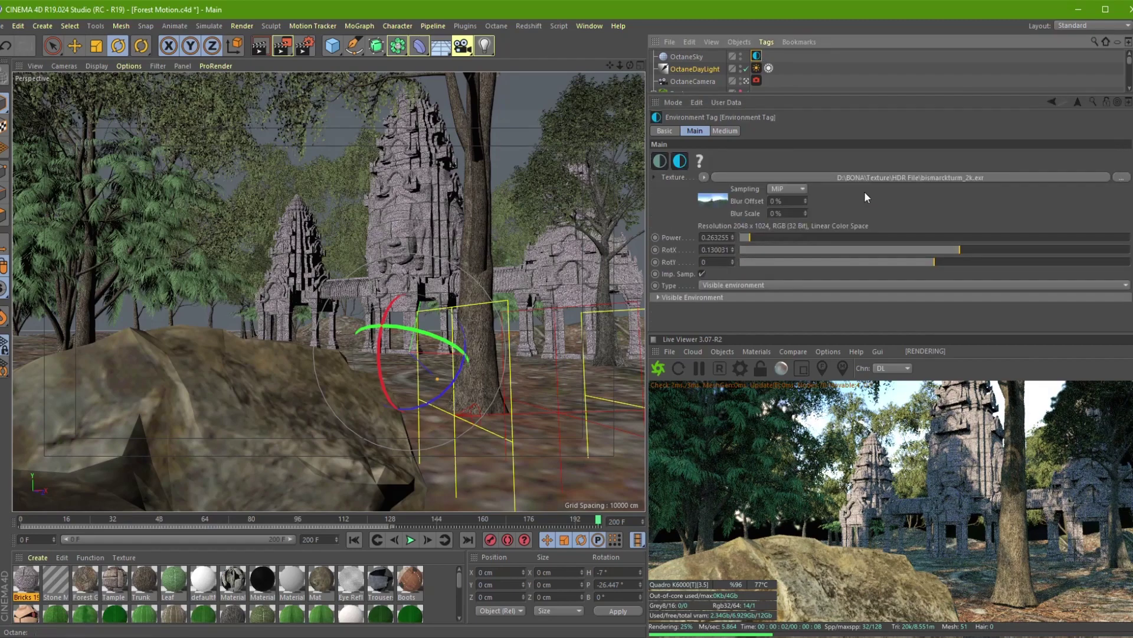
mouse_move(786, 236)
mouse_down()
mouse_move(743, 239)
mouse_move(777, 239)
mouse_up()
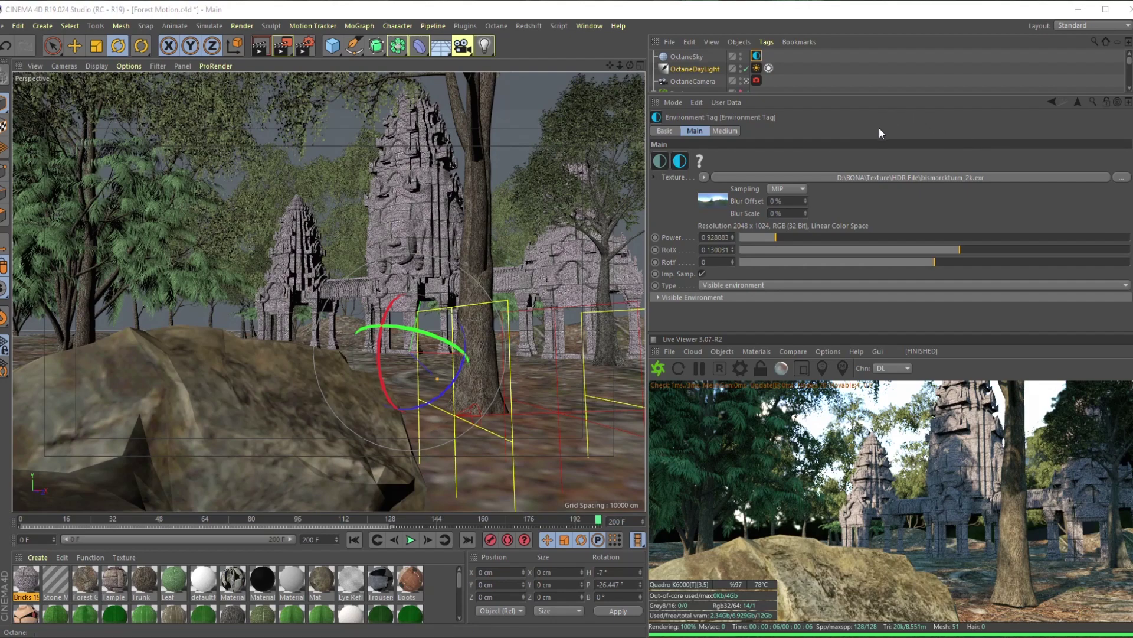
click(757, 80)
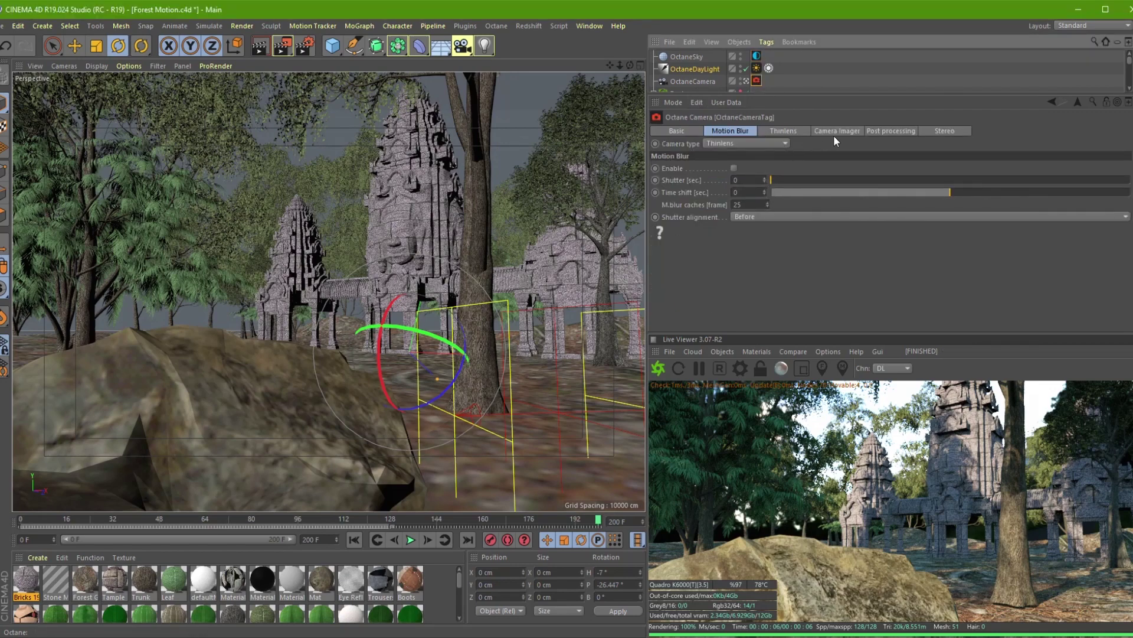
Step: Enable camera motion blur and pick the Bricks 19 material from the render
click(734, 168)
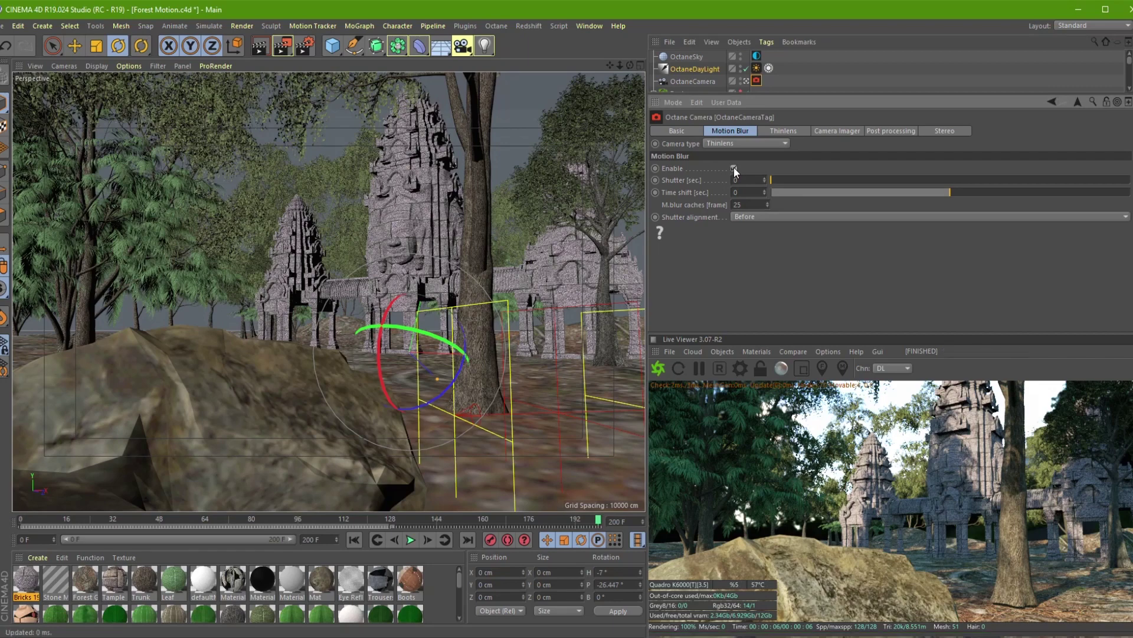
click(842, 368)
click(964, 438)
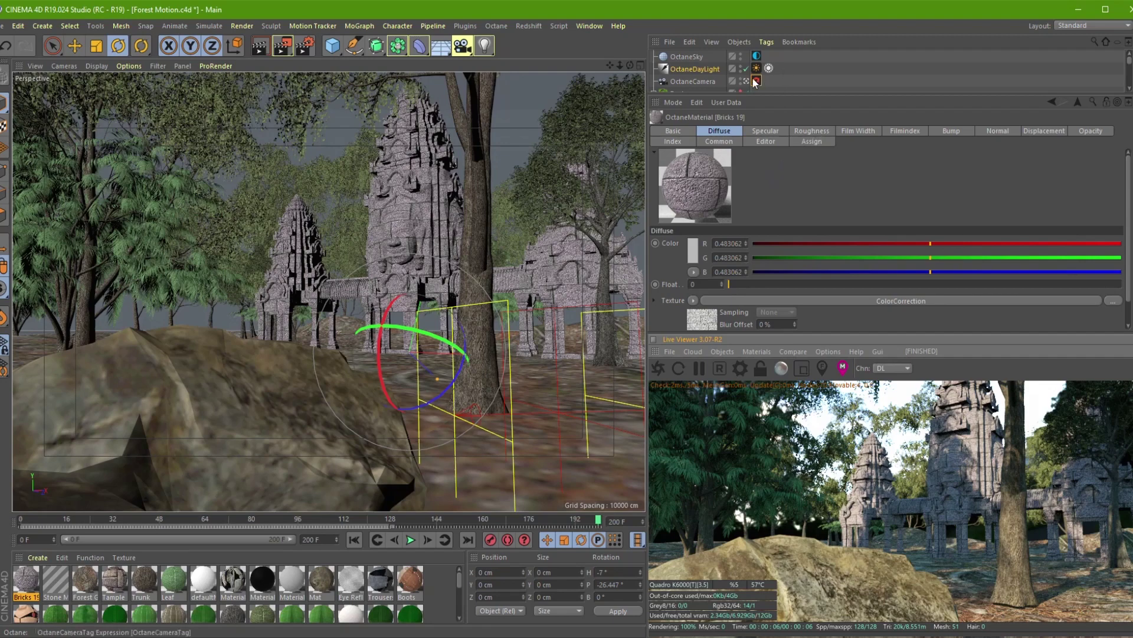
Step: Pick the camera focus point on the temple and bring up Octane Settings
click(822, 368)
click(960, 439)
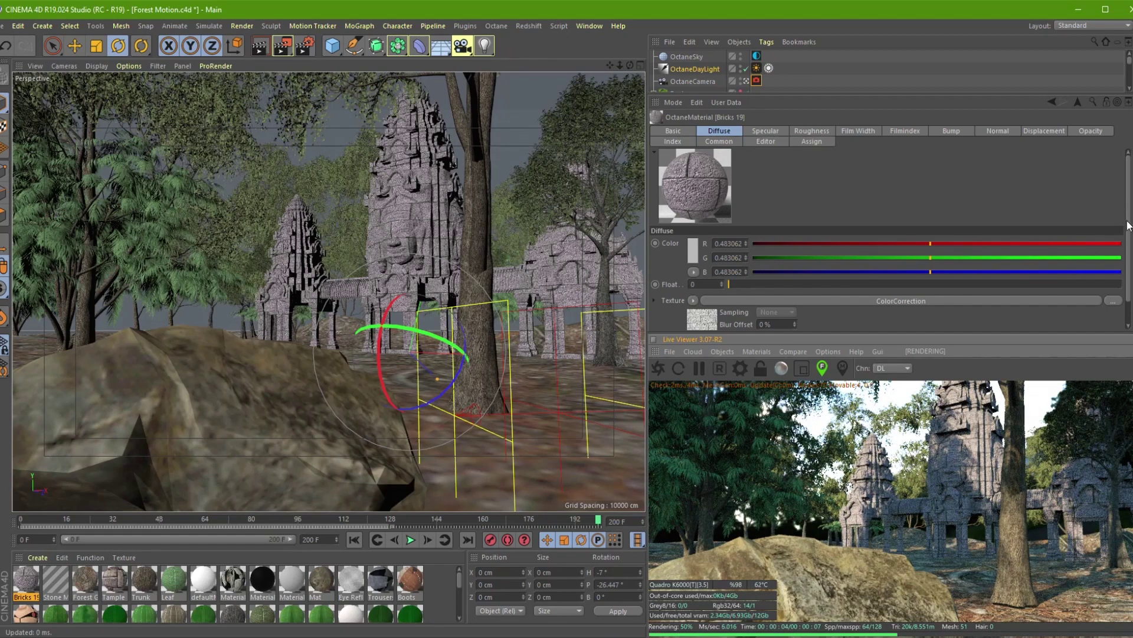
drag(1128, 215, 1132, 199)
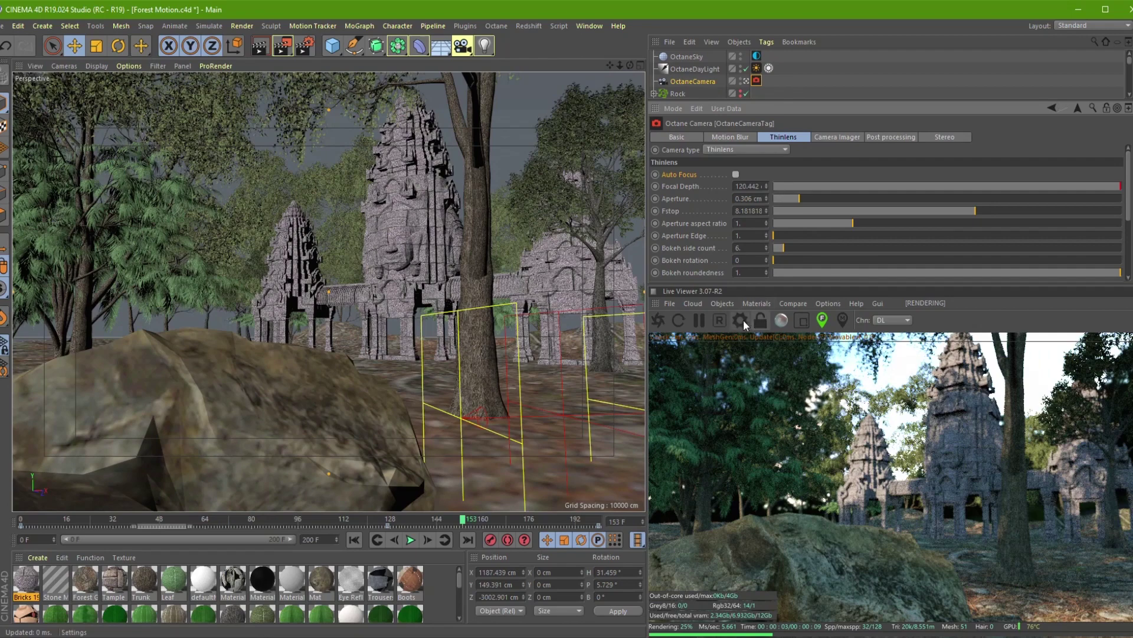
click(741, 319)
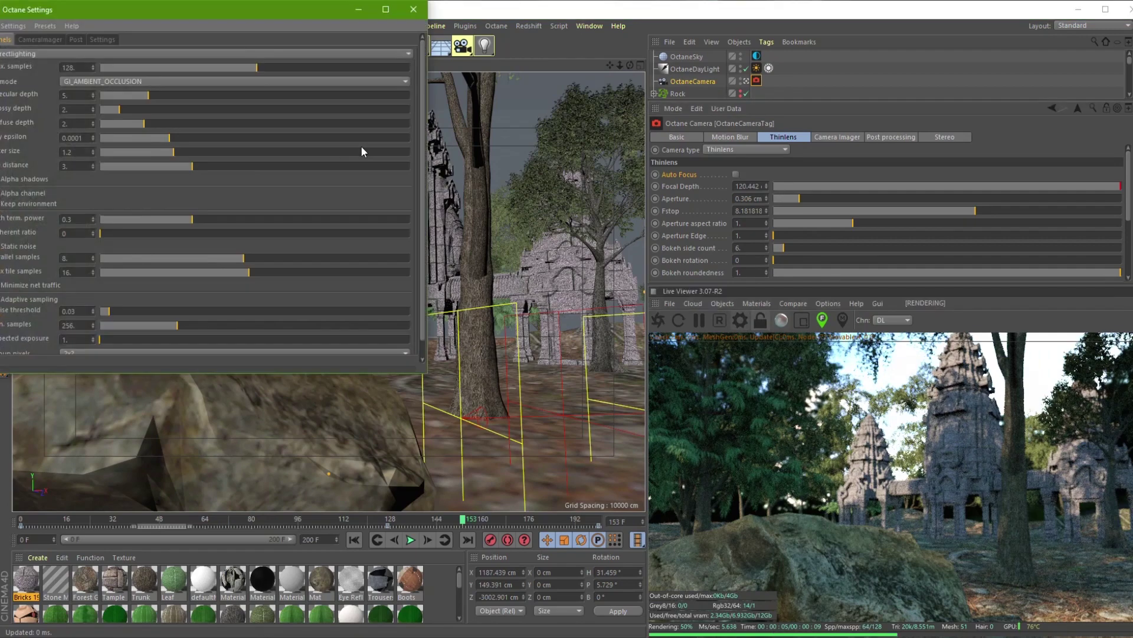
Step: Set Octane to Pathtracing with Max. samples 1000, diffuse depth 11 and specular depth 11
click(59, 56)
click(39, 86)
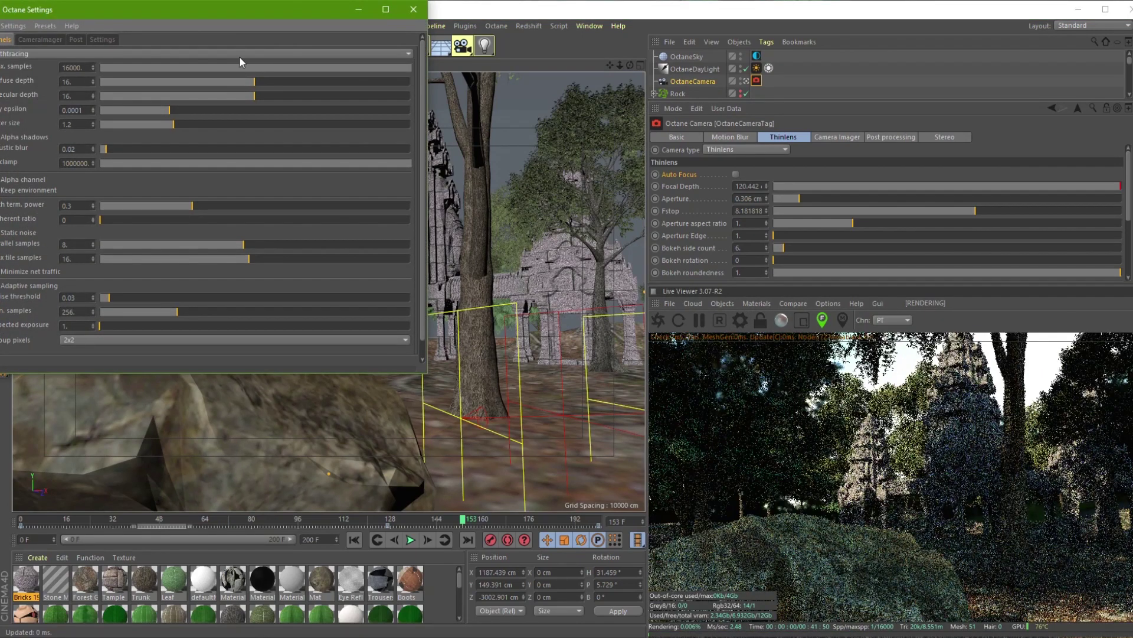
double_click(74, 67)
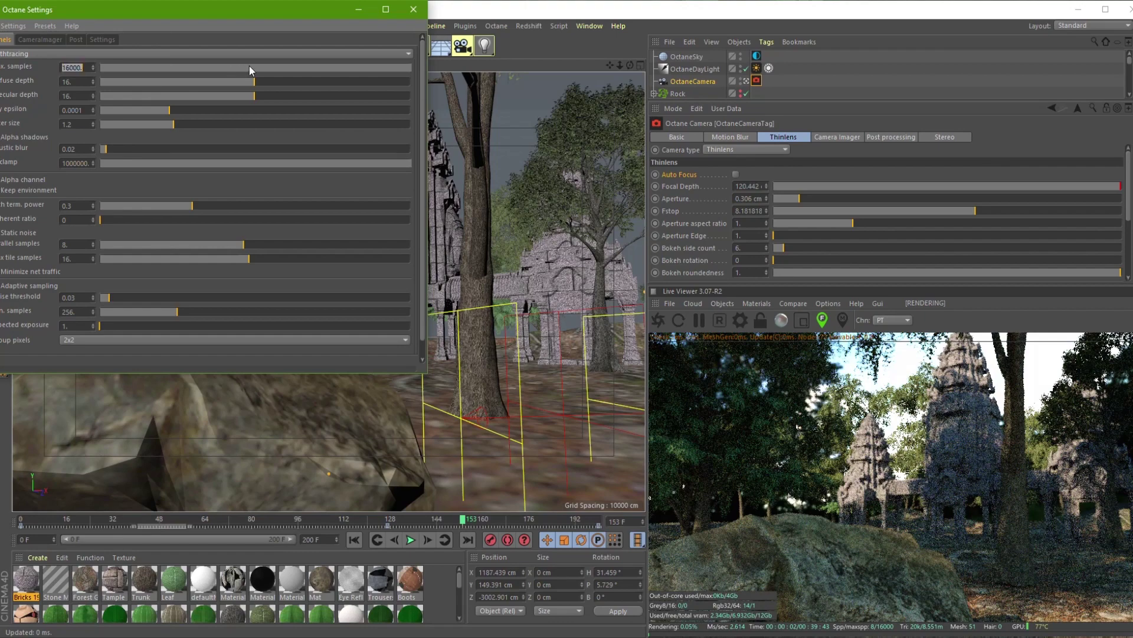
text(1000)
key(Tab)
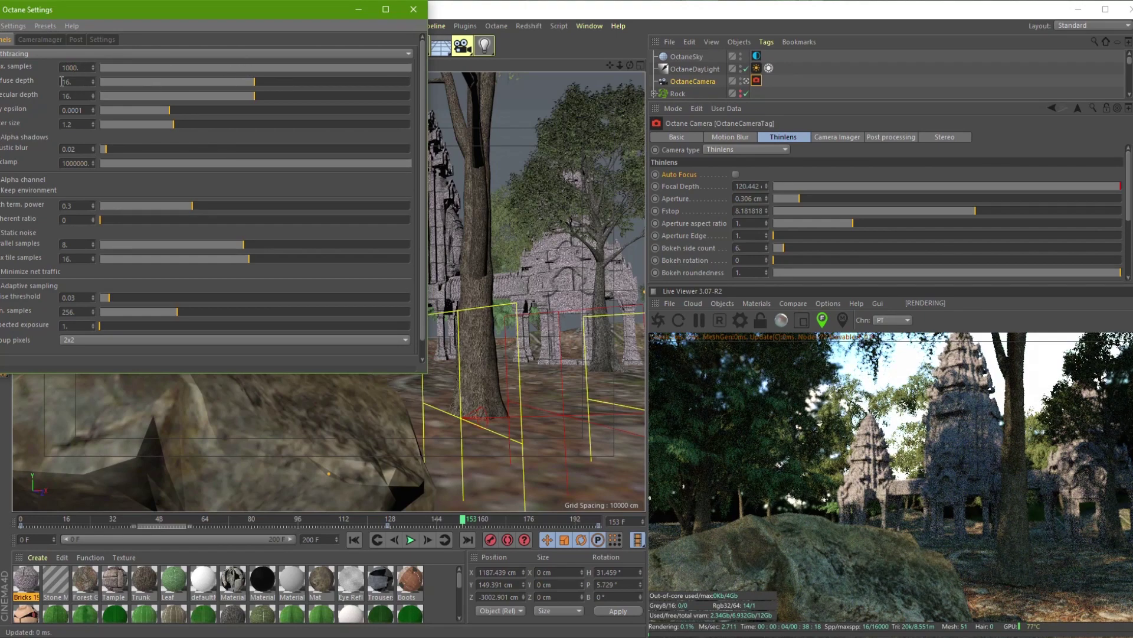
text(11)
key(Tab)
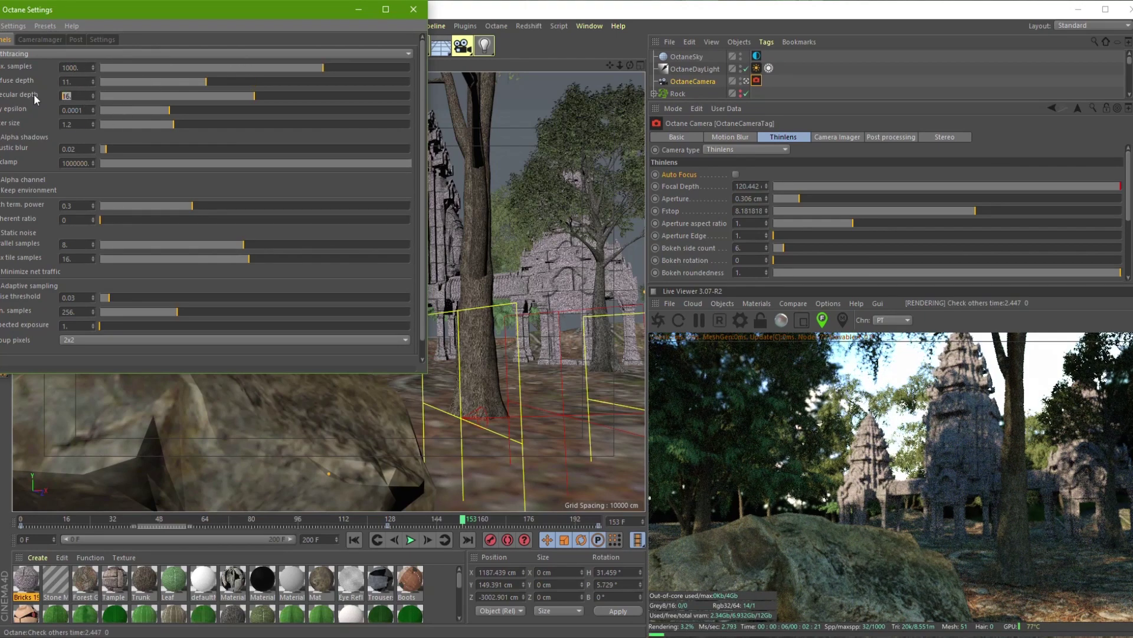
text(11)
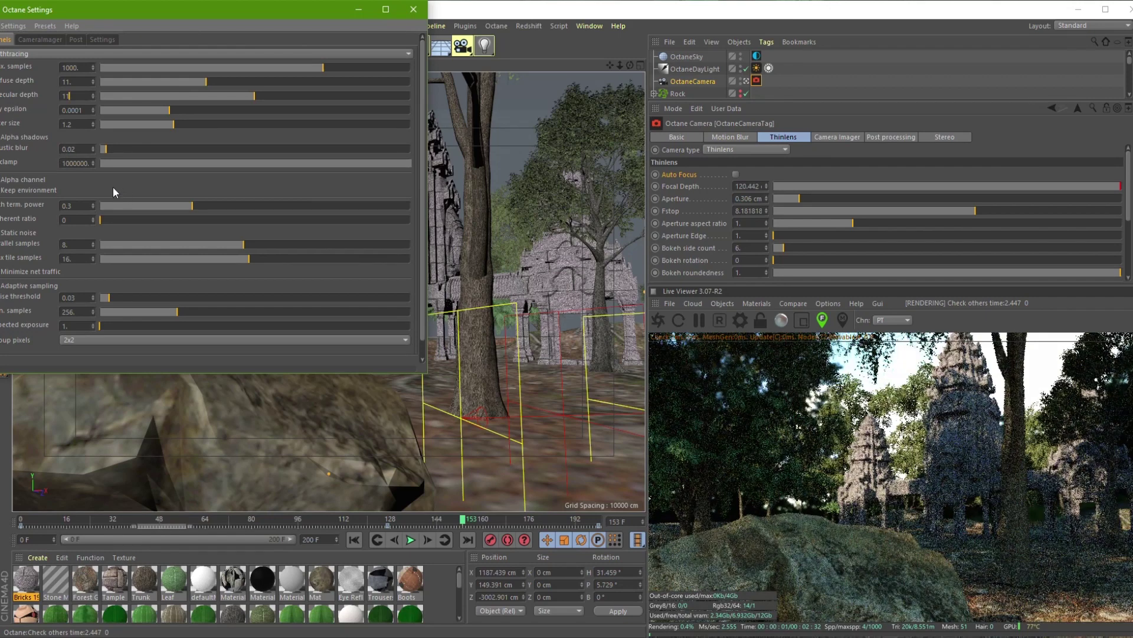
drag(180, 13, 319, 71)
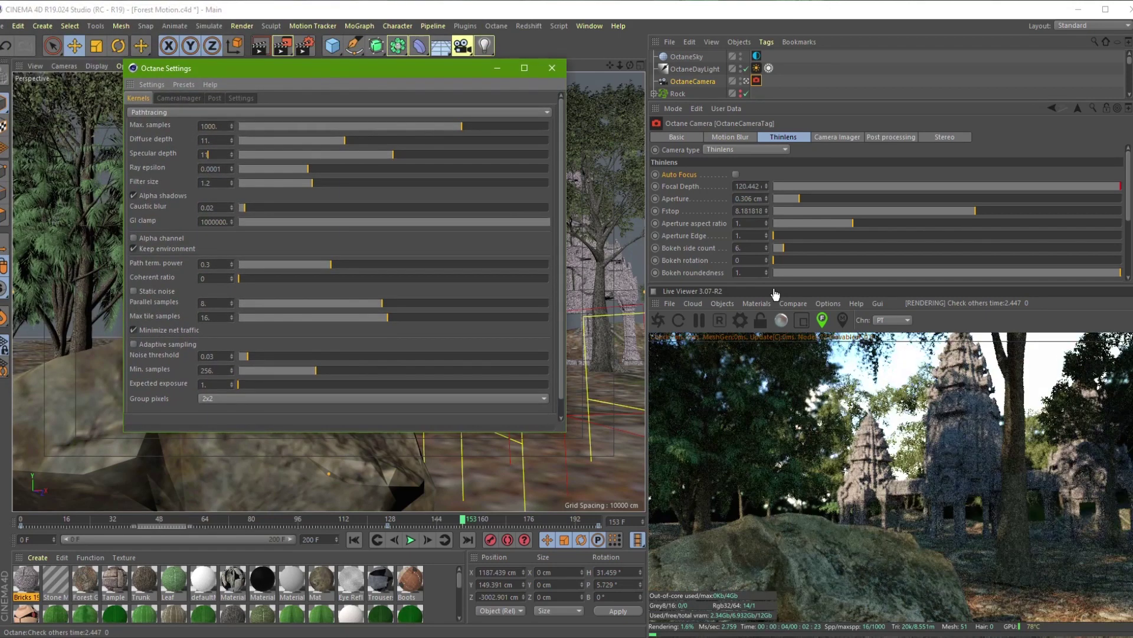
Step: Compare GI clamp at 0.7, 0.1 and higher values, then settle it at 0.7
double_click(214, 221)
text(0.7)
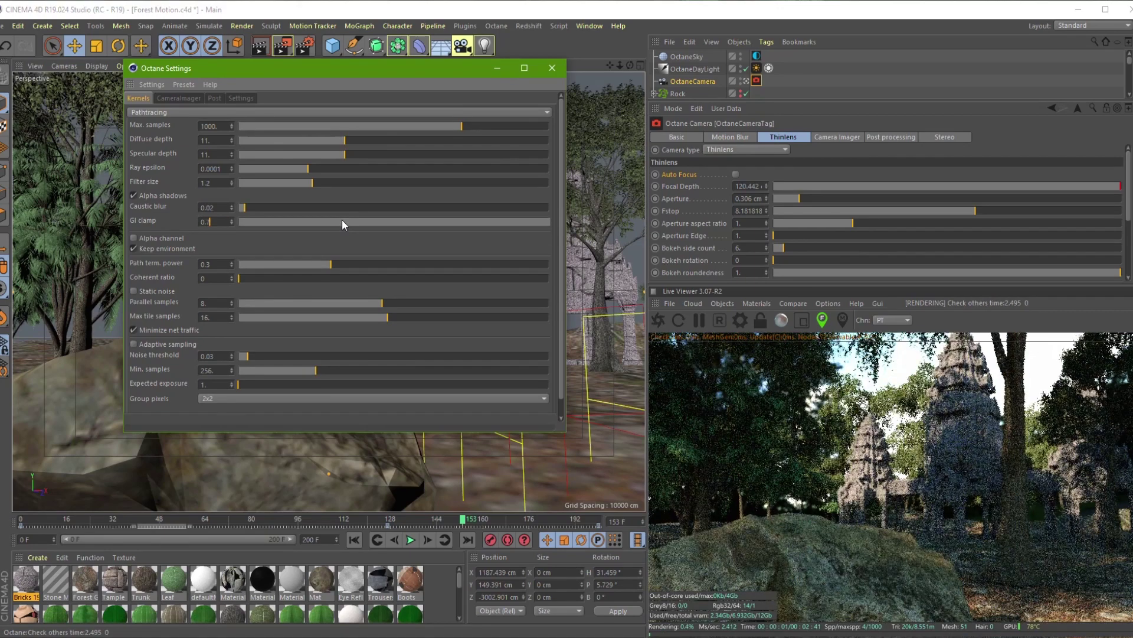
key(Return)
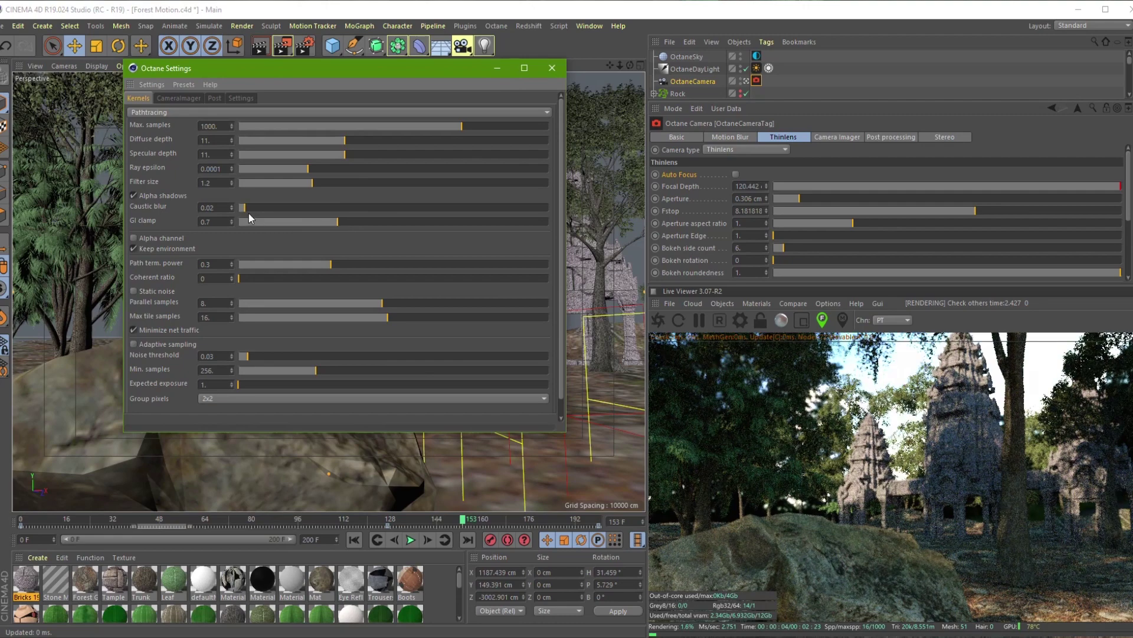
drag(342, 224, 553, 234)
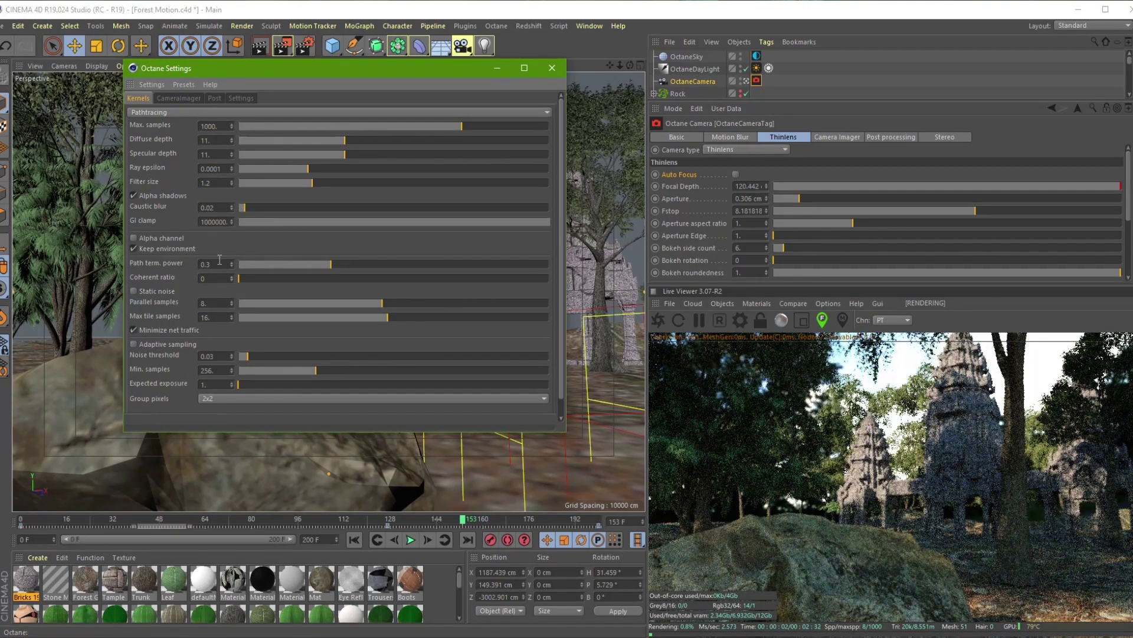
double_click(204, 222)
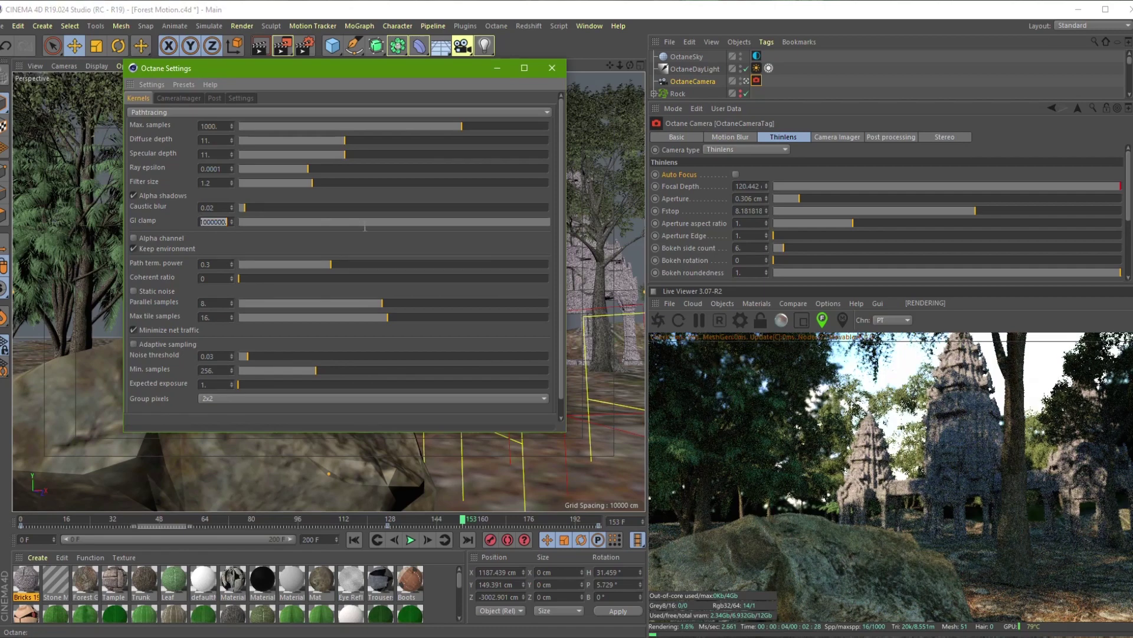
text(0.)
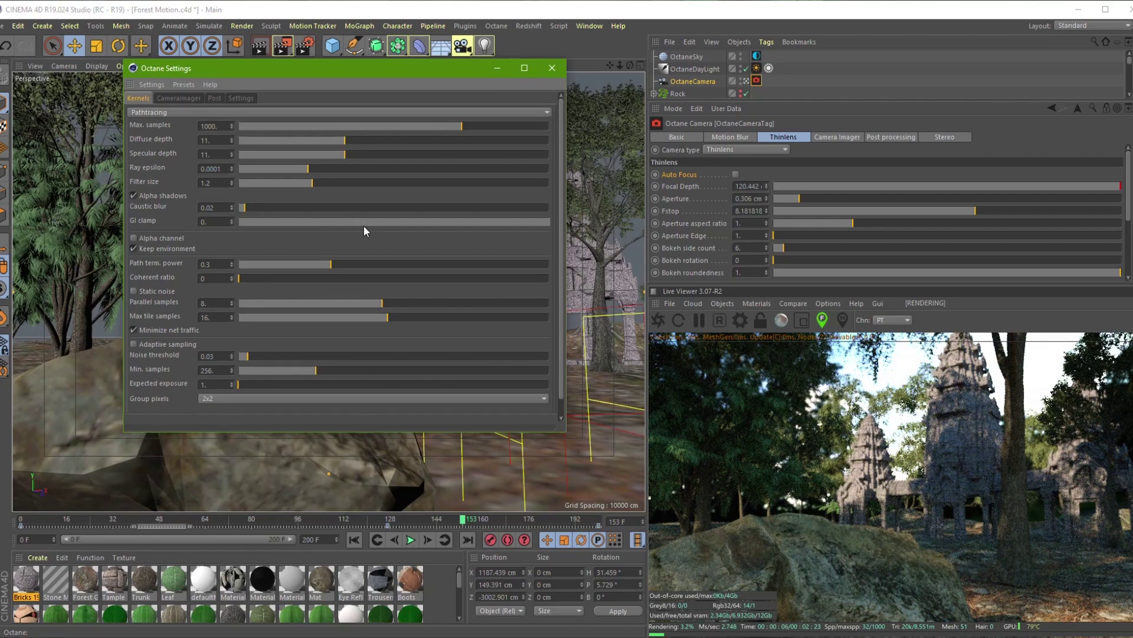
text(1)
key(Return)
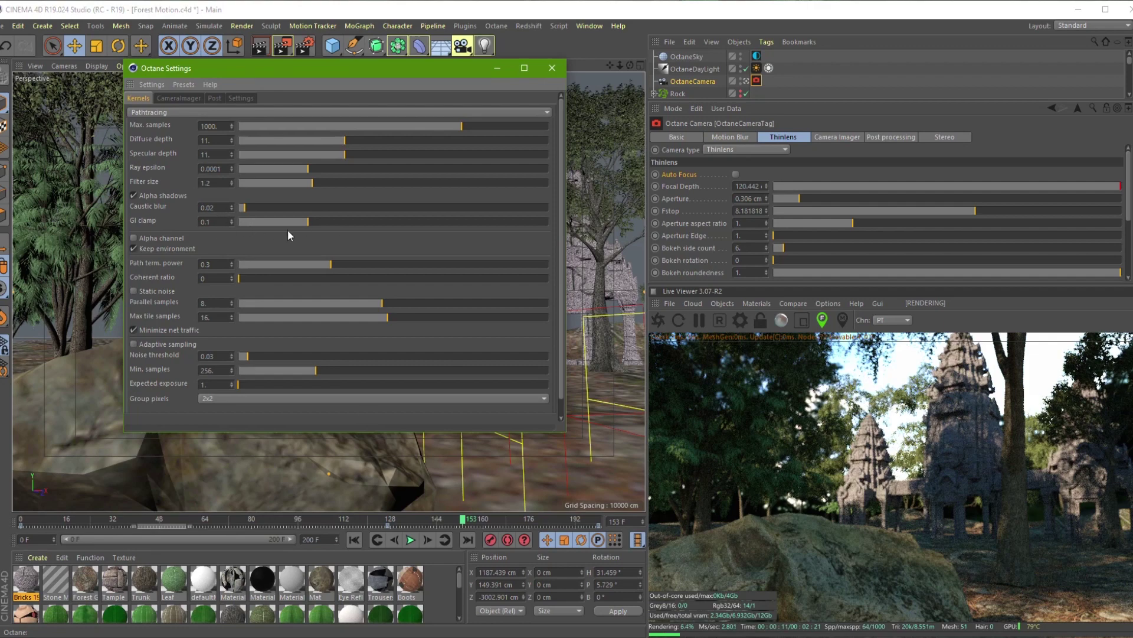
drag(341, 223, 507, 235)
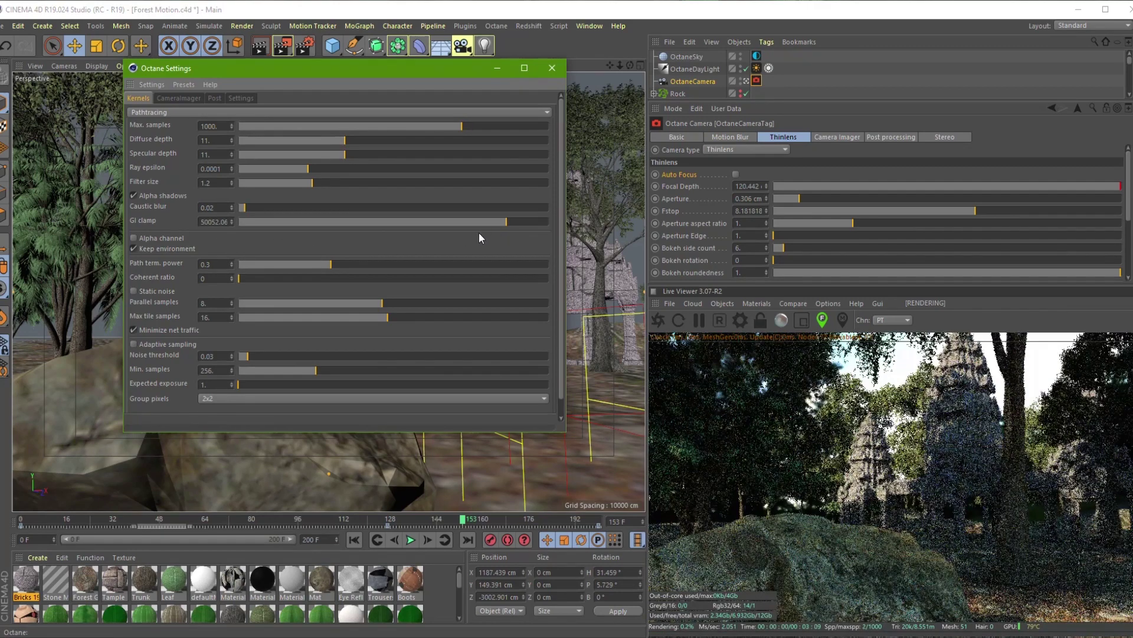
double_click(229, 218)
text(0.7)
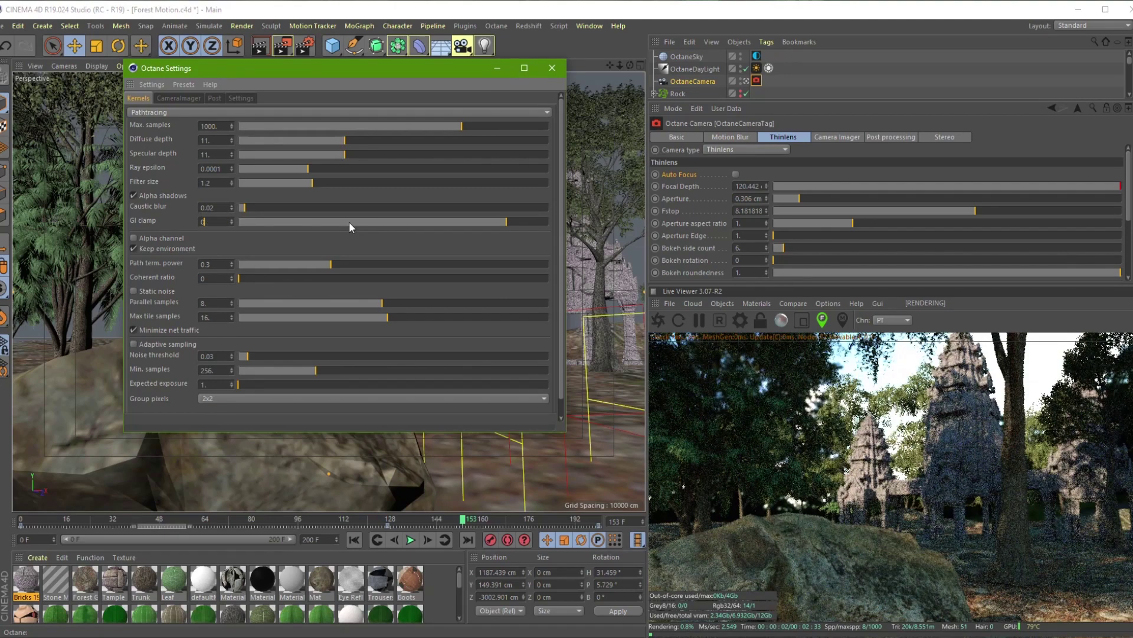
key(Return)
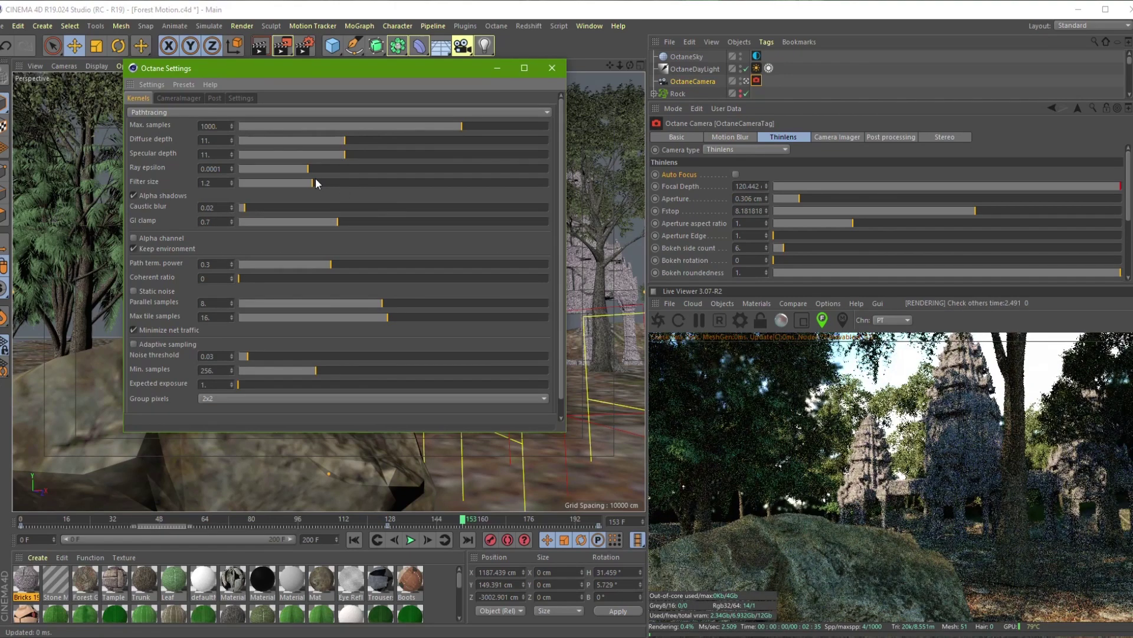
Step: Select the OctaneSky object and bring up its Environment tag's Power value
click(697, 56)
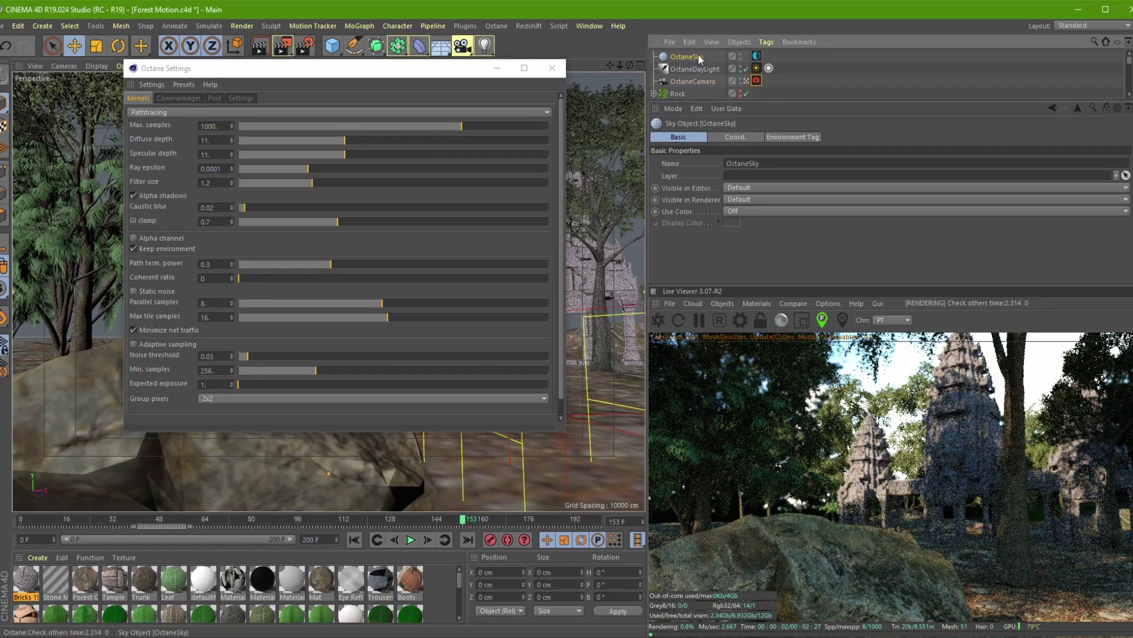
click(756, 56)
drag(706, 243, 787, 247)
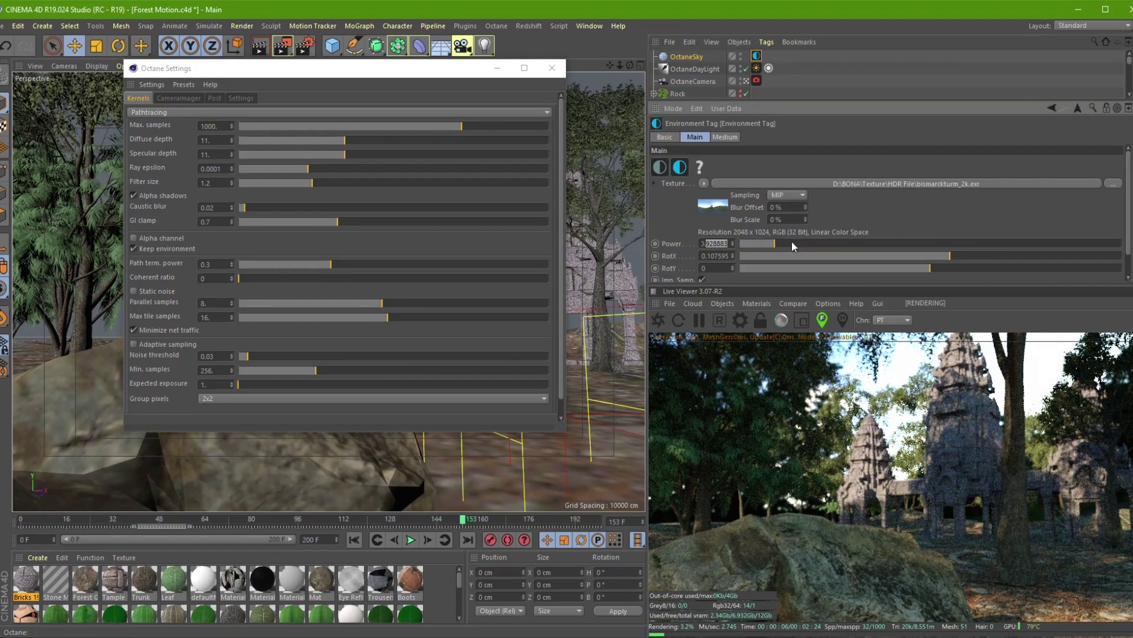
Step: Try HDRI sky Power values of 0.1 and then 1
text(.1)
key(Return)
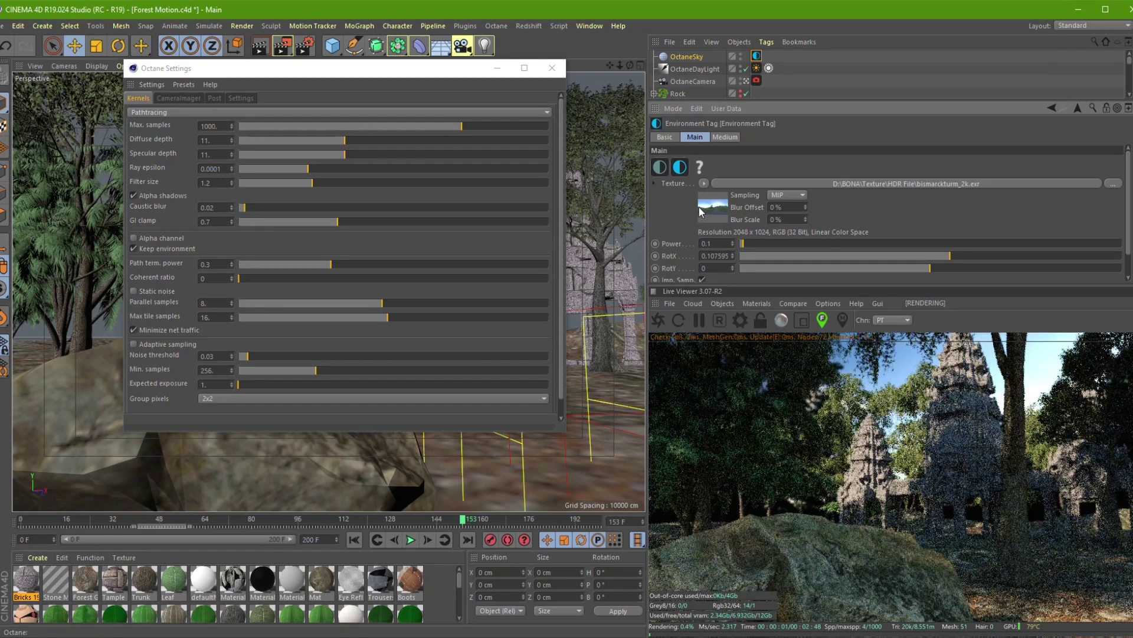
drag(723, 244, 682, 247)
text(1)
key(Return)
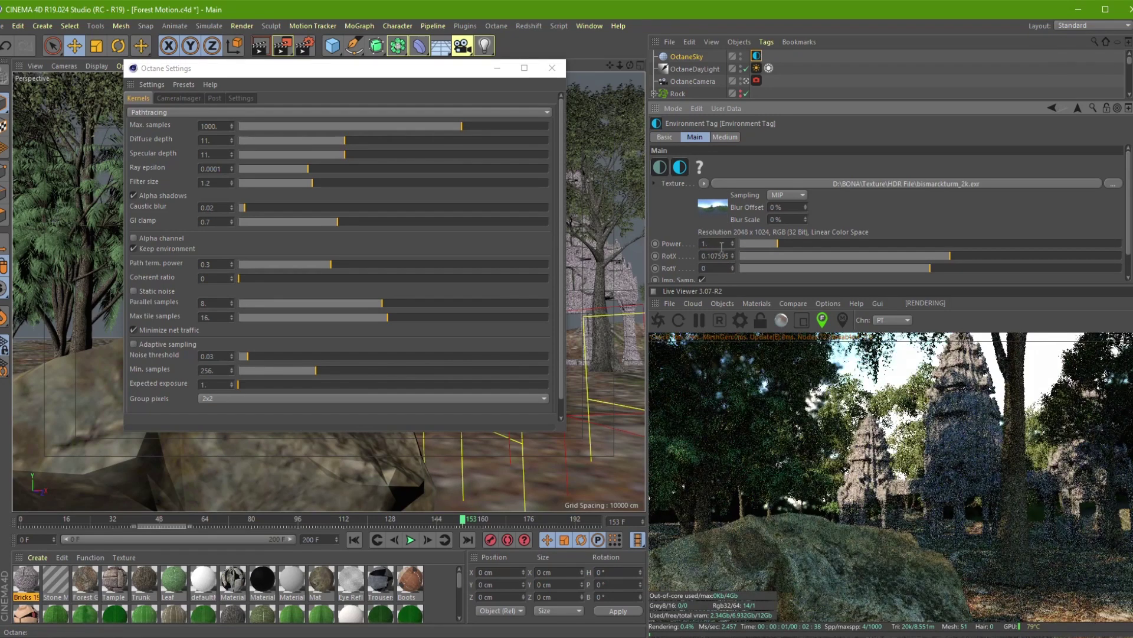
Step: Return sky Power to 0.1, unhide the Rock object, and move the Octane Settings window aside
drag(723, 244, 672, 246)
text(0.1)
key(Return)
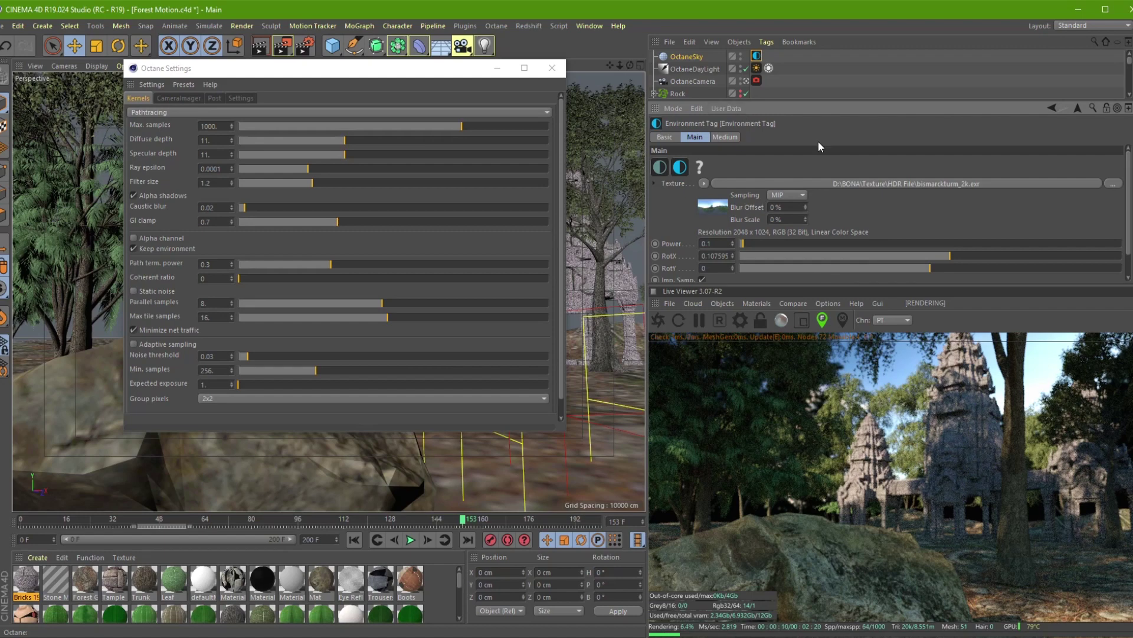
click(741, 94)
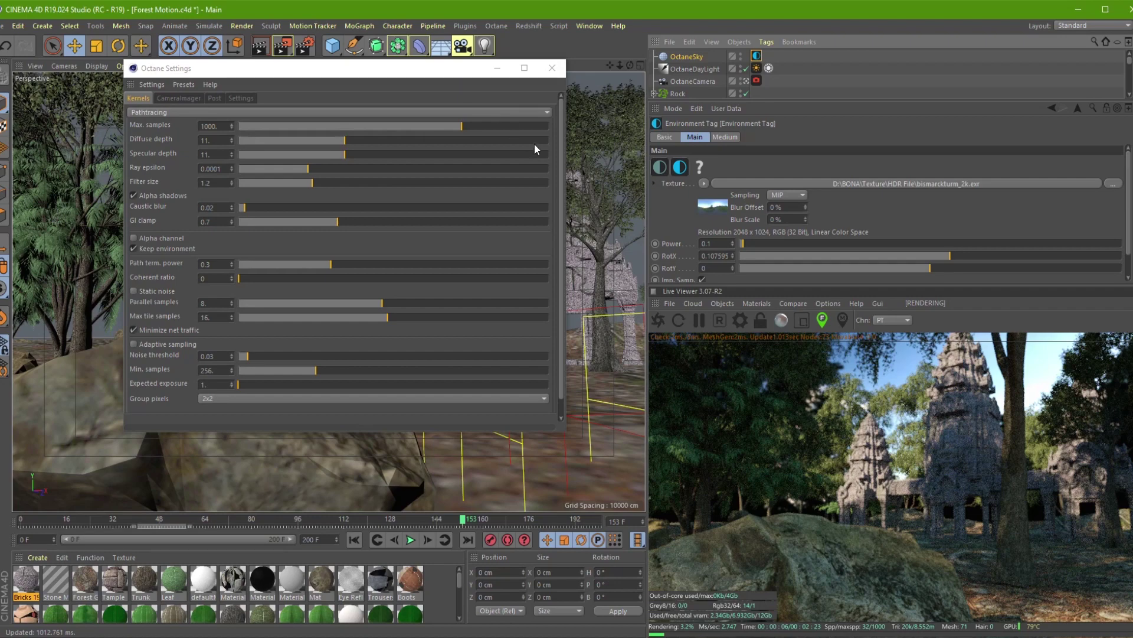
mouse_move(466, 72)
mouse_down()
mouse_move(346, 194)
mouse_move(511, 318)
mouse_up()
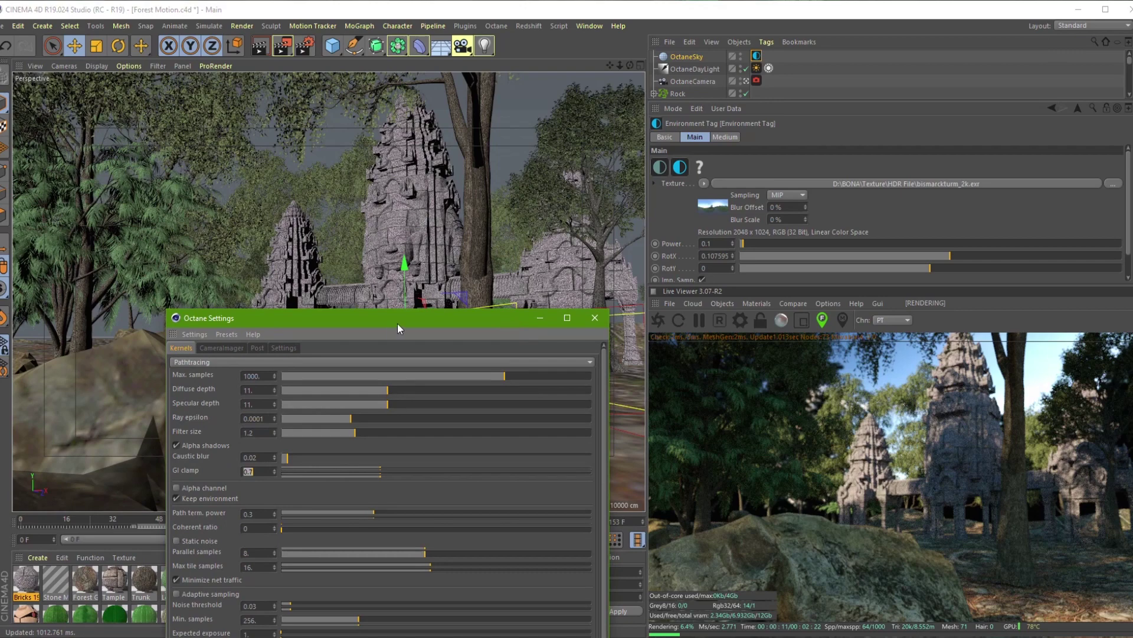
Step: Close the Octane Settings window and select the Rock scatter object
drag(516, 325, 491, 228)
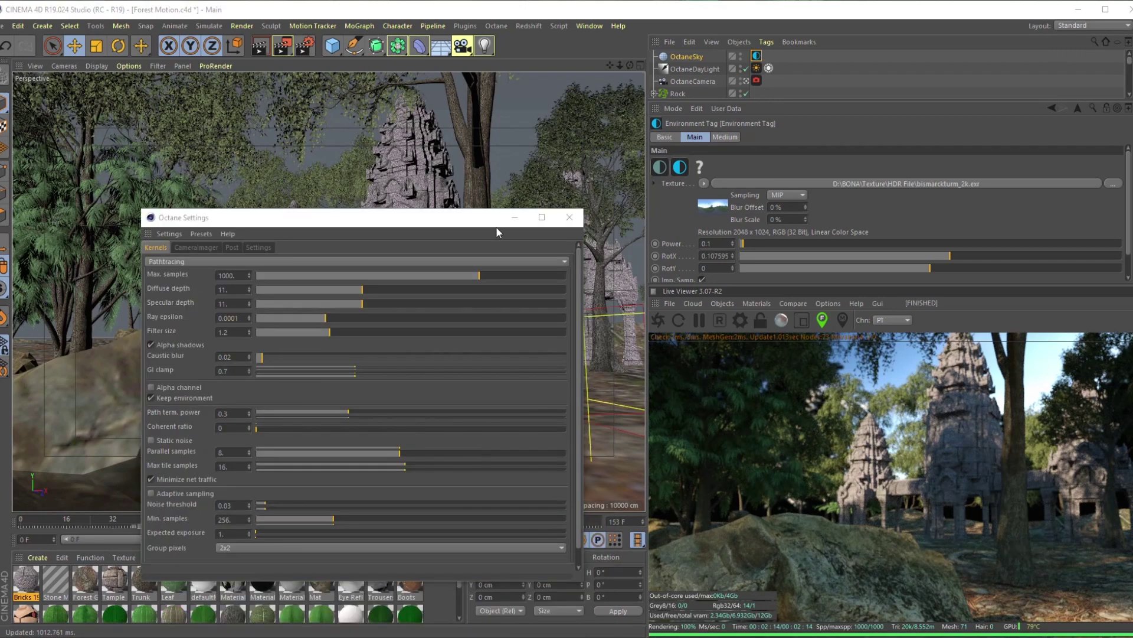
click(573, 218)
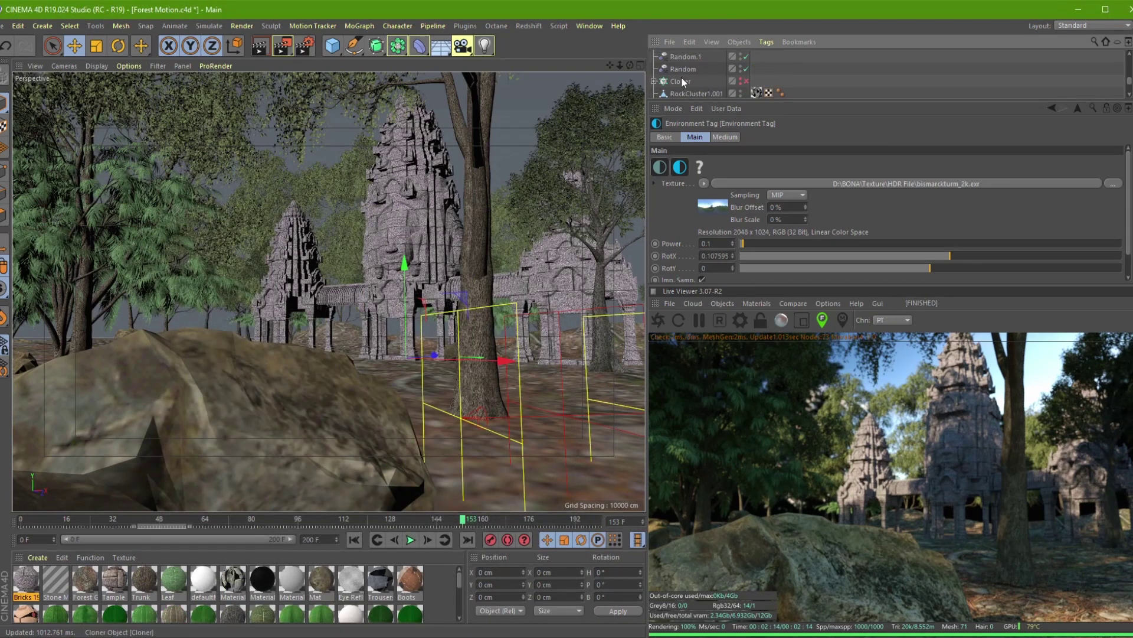
drag(673, 103, 670, 203)
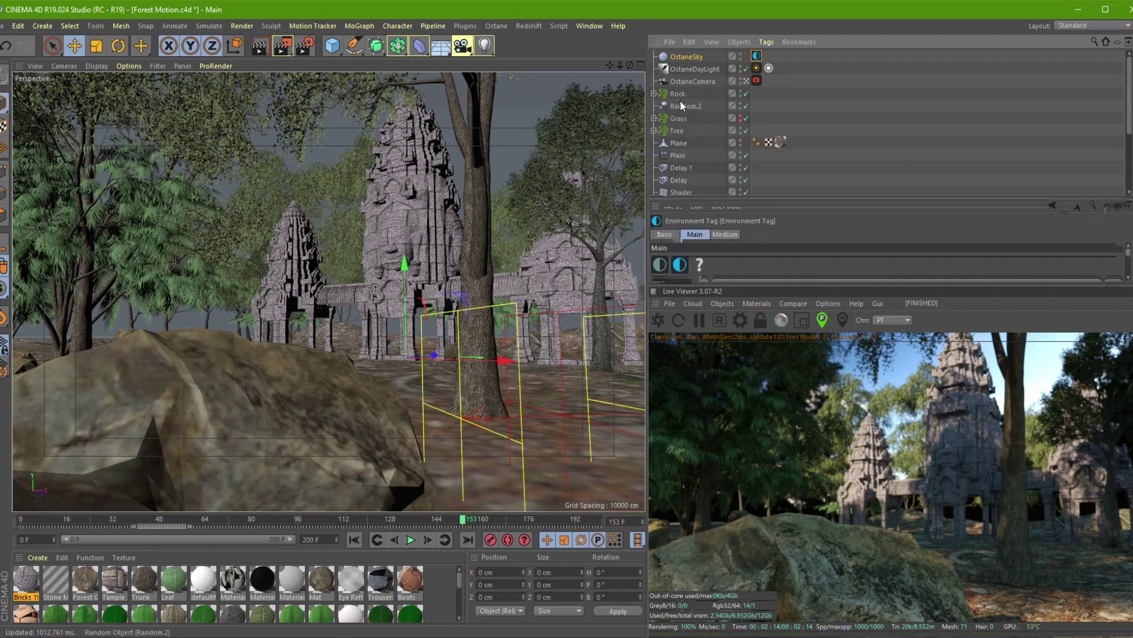
click(678, 93)
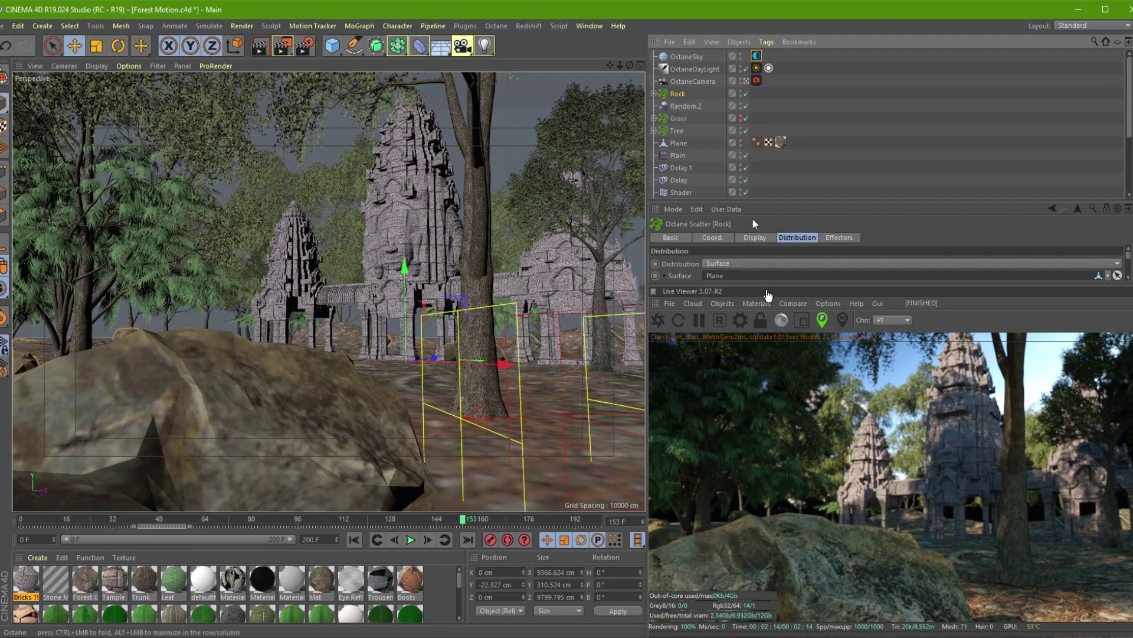
Step: Change the Rock scatter's Distribution Seed to 9909 to rearrange the rocks
drag(768, 285, 760, 391)
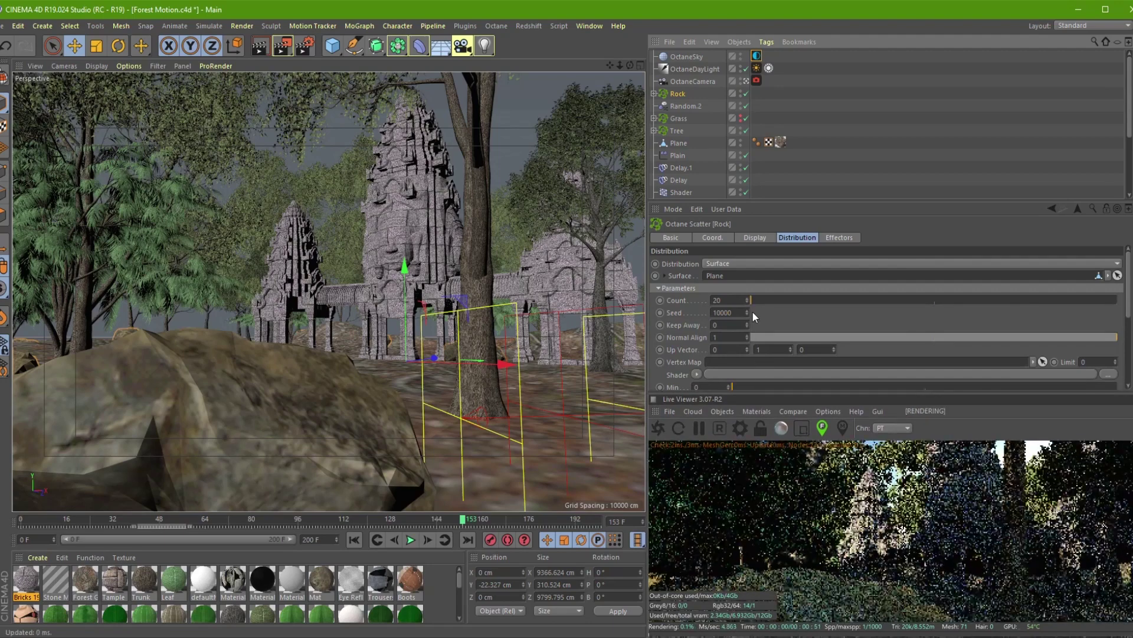
click(749, 311)
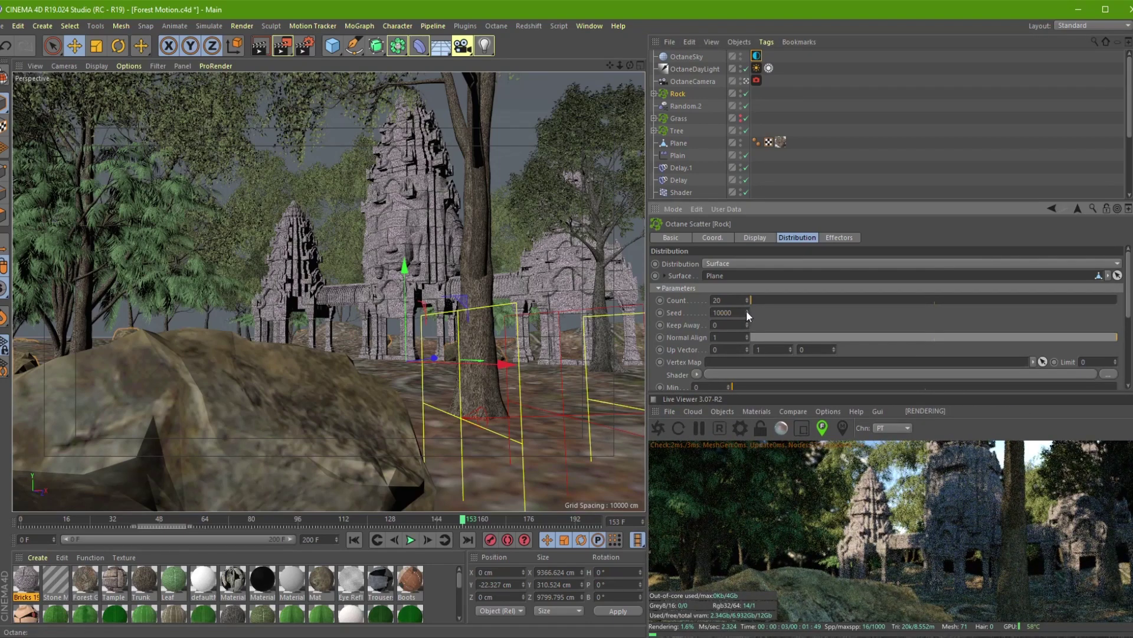
click(699, 427)
drag(746, 312, 746, 308)
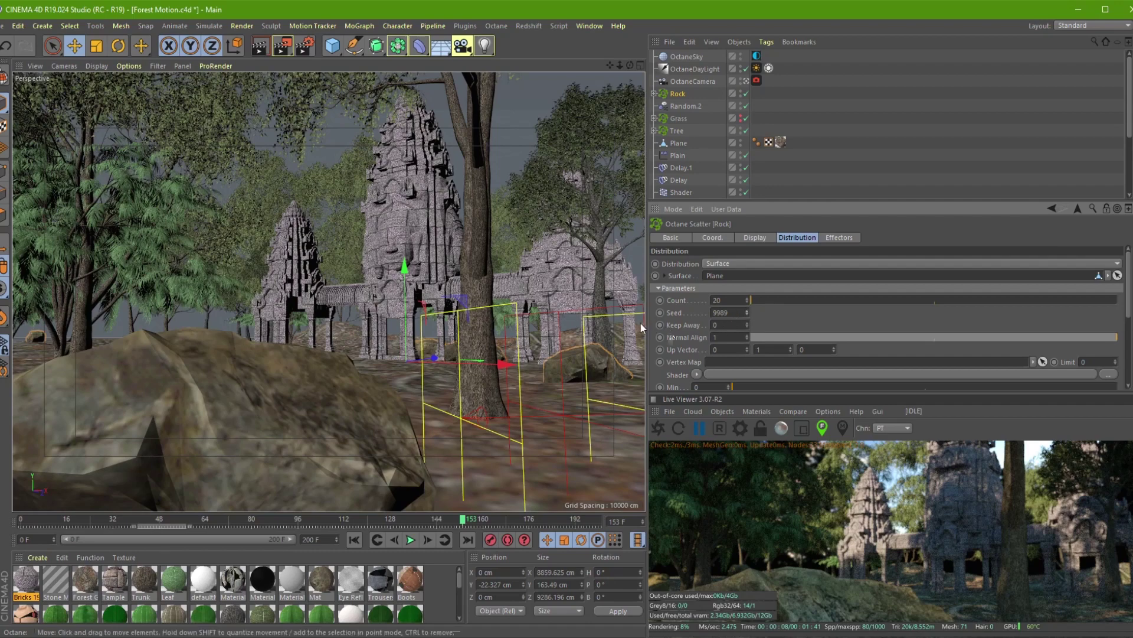
Step: Set the scattered rocks' Scale Y back to 1
scroll(671, 327, down, 2)
scroll(670, 327, down, 3)
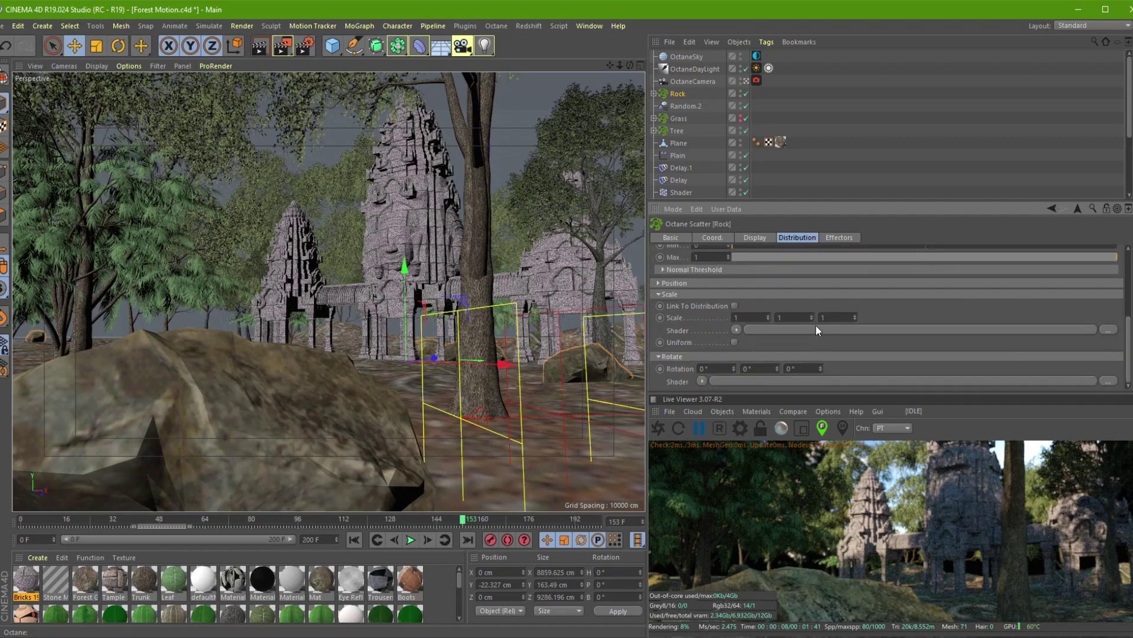
drag(811, 317, 811, 319)
scroll(790, 317, down, 1)
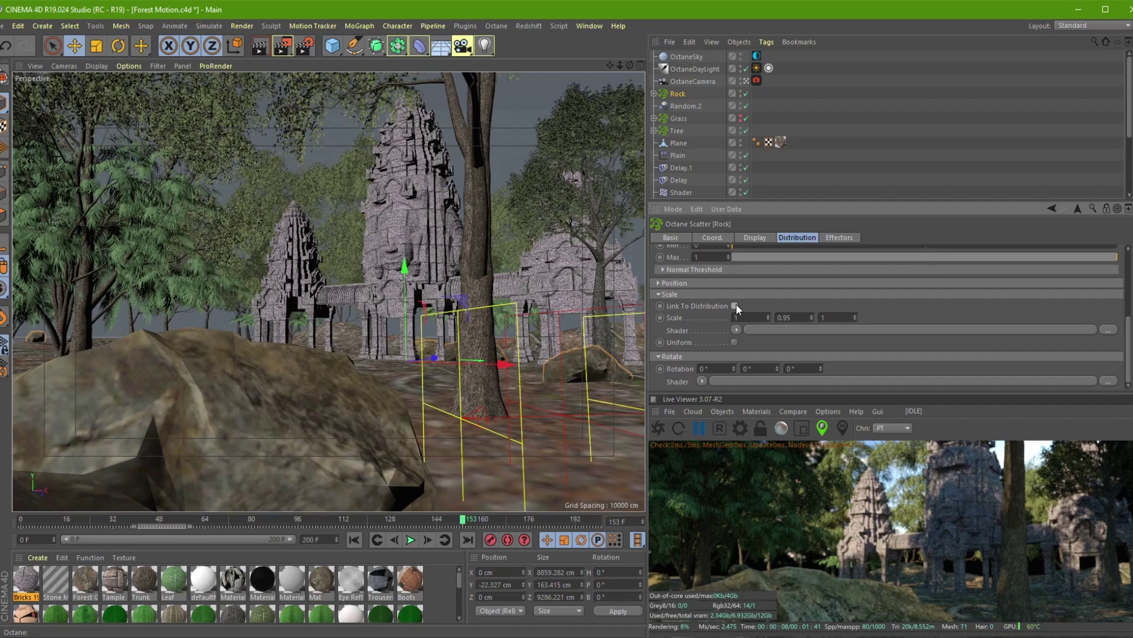
text(1)
key(Return)
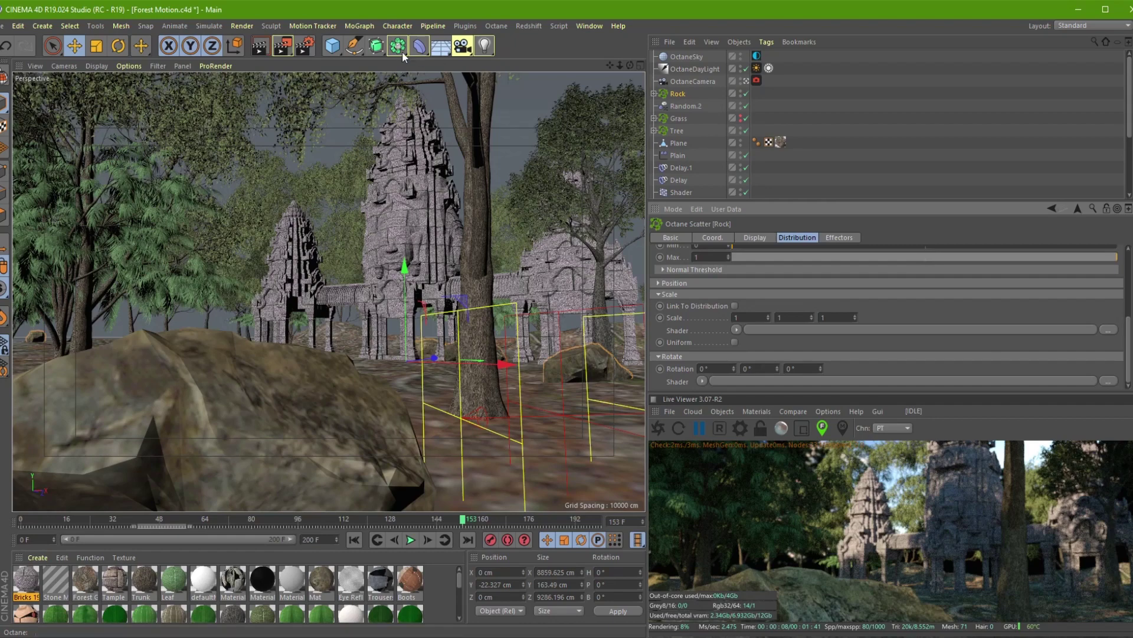
Step: Add a Random effector and link Random.3 into the Rock scatter's Effectors list
click(359, 26)
mouse_move(381, 44)
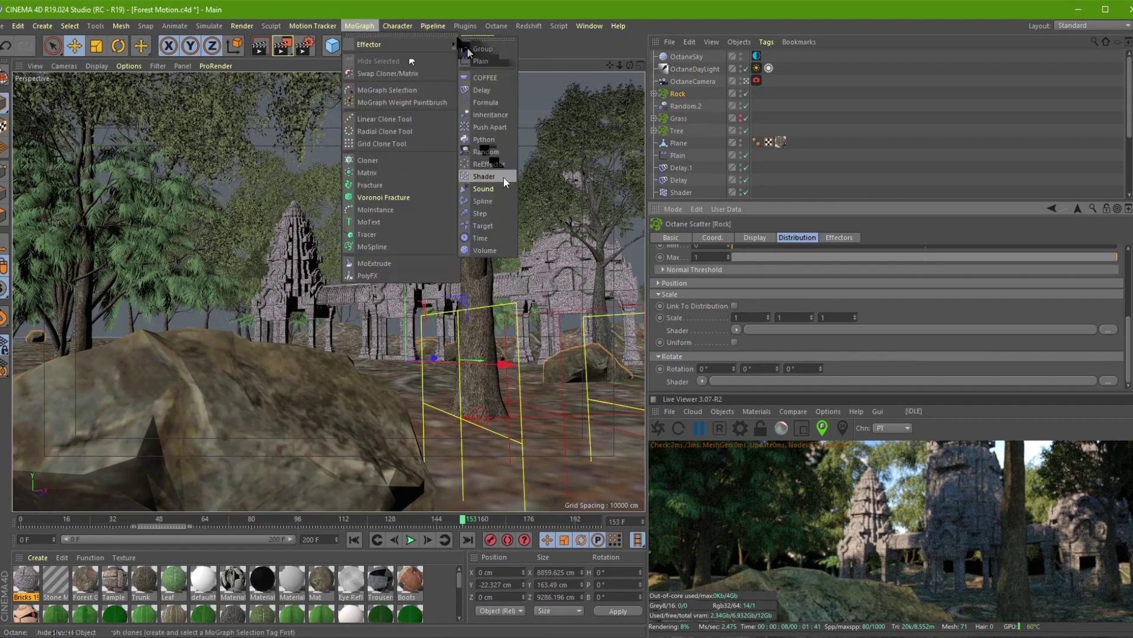
click(508, 149)
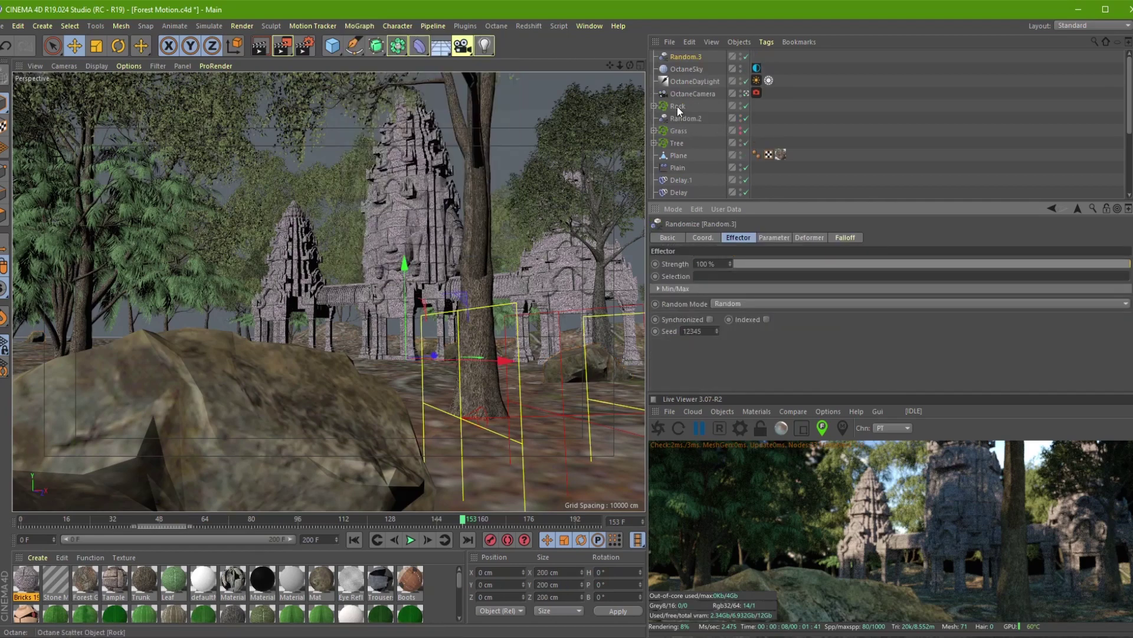
click(713, 109)
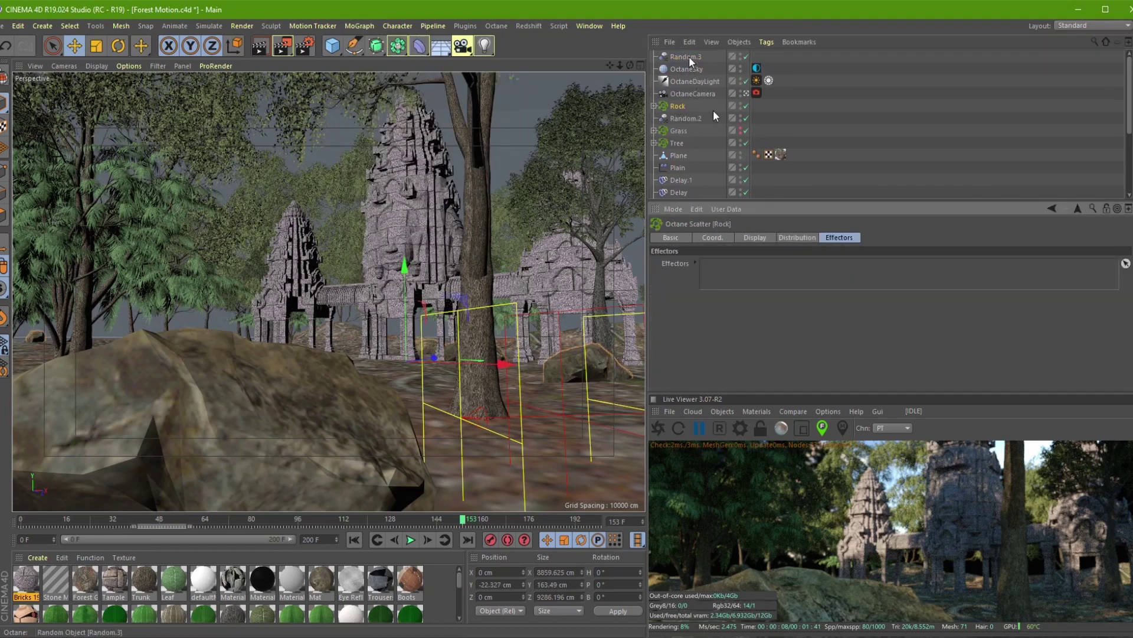
drag(687, 57, 717, 263)
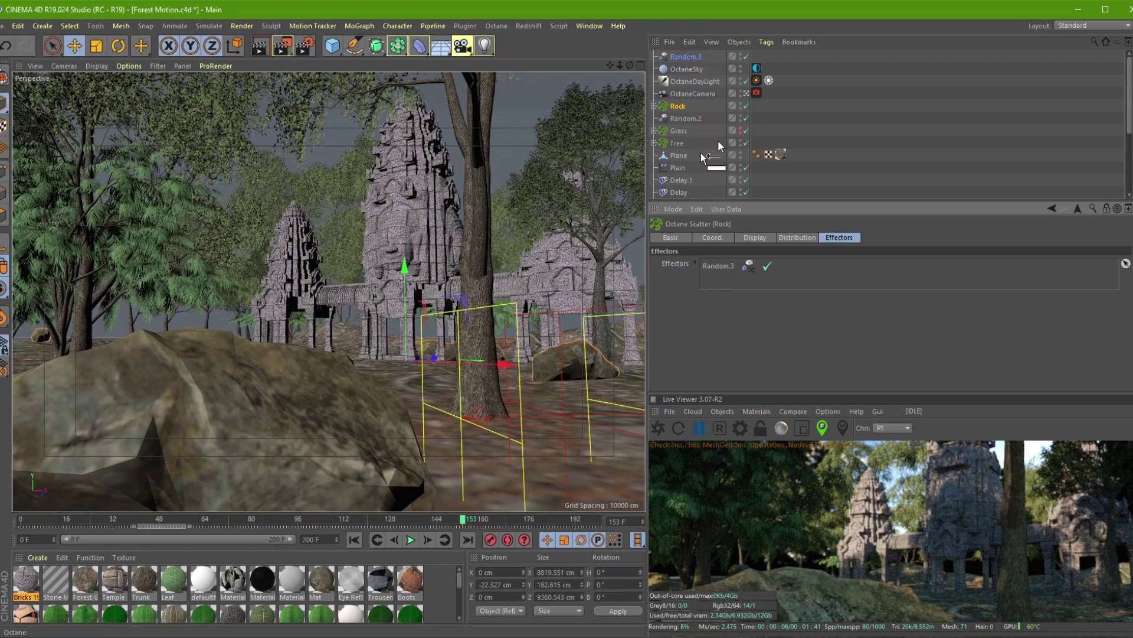
drag(718, 140, 696, 100)
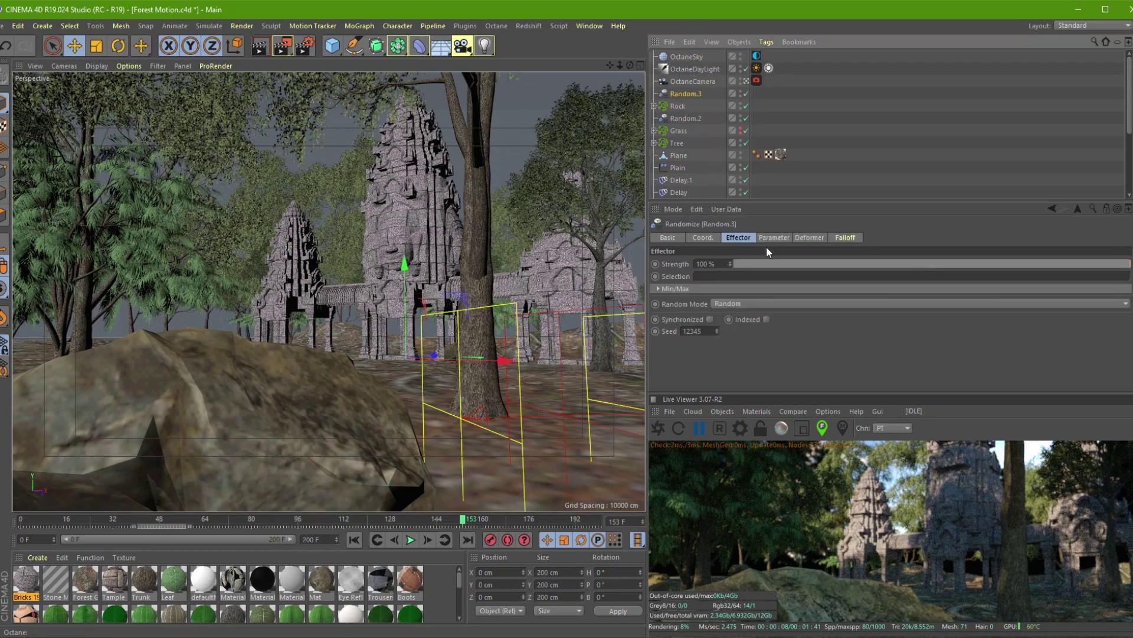
Step: Turn off Random.3 position and enable uniform scale at 0.3
click(772, 238)
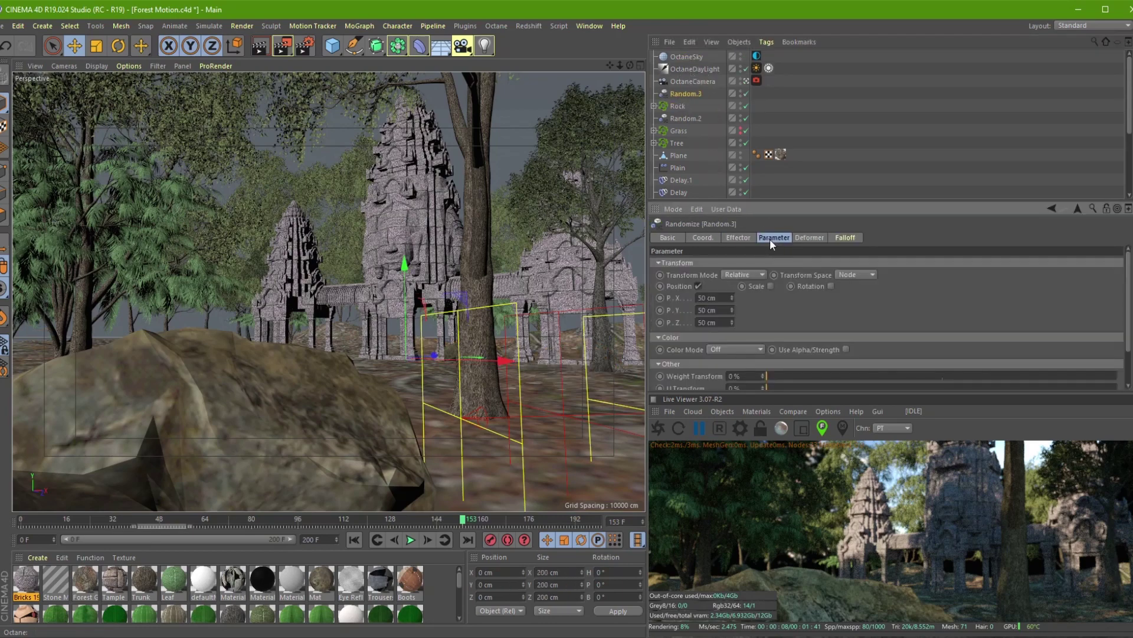
click(699, 286)
click(747, 287)
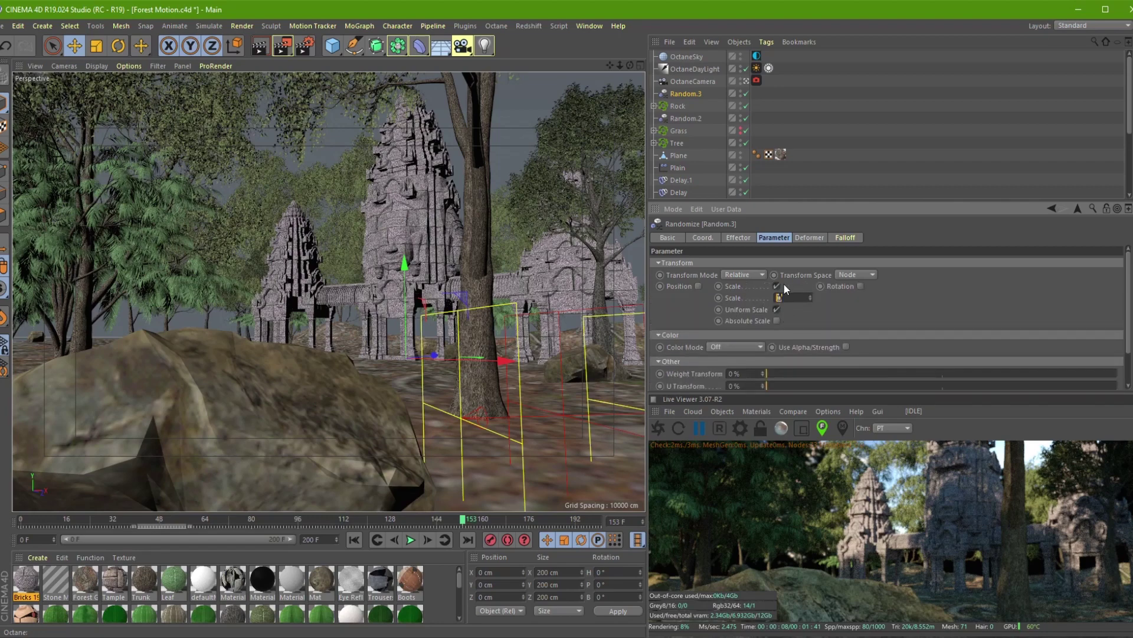
text(0.5)
key(Return)
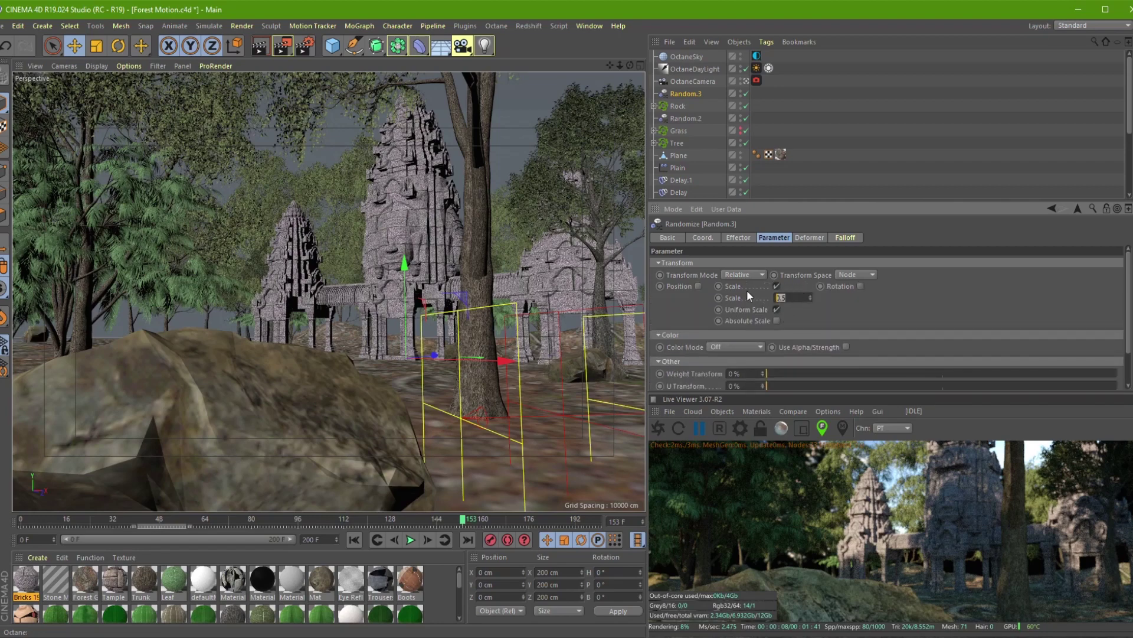
double_click(783, 298)
text(0.3)
key(Return)
Step: Enable Random.3 rotation with a heading (R.H) of 56°
click(861, 286)
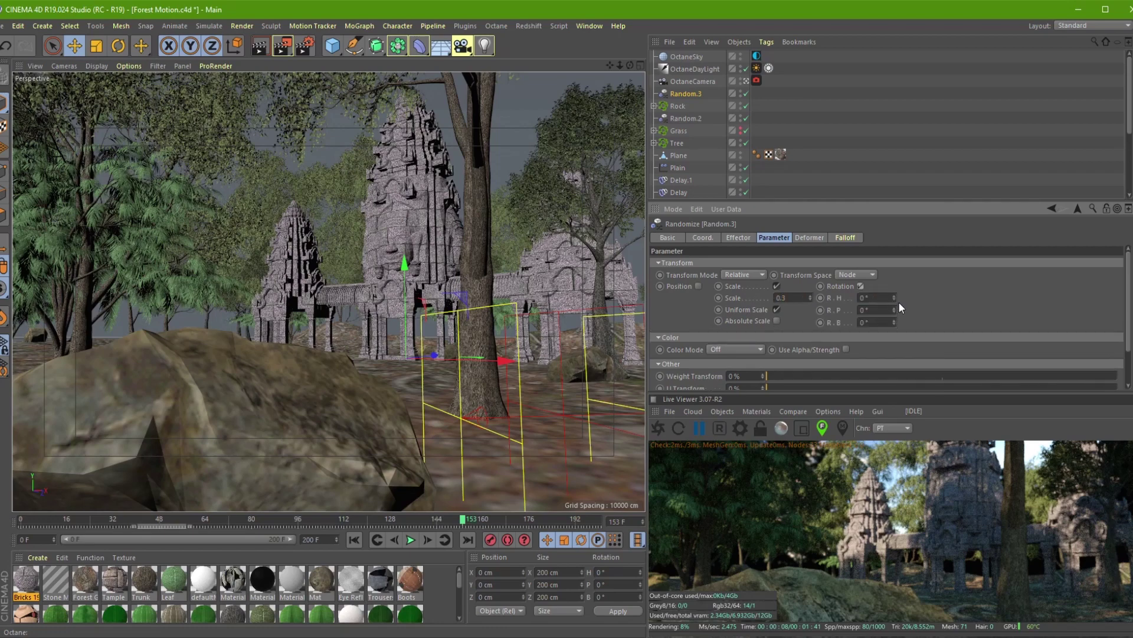
text(36)
key(Return)
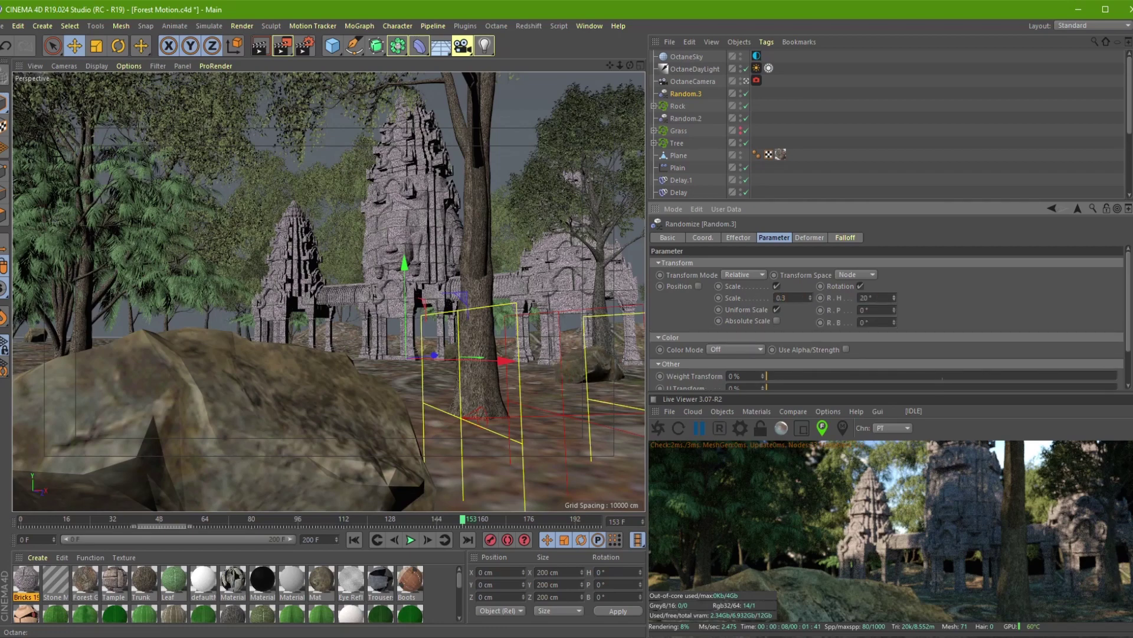
drag(893, 298, 893, 296)
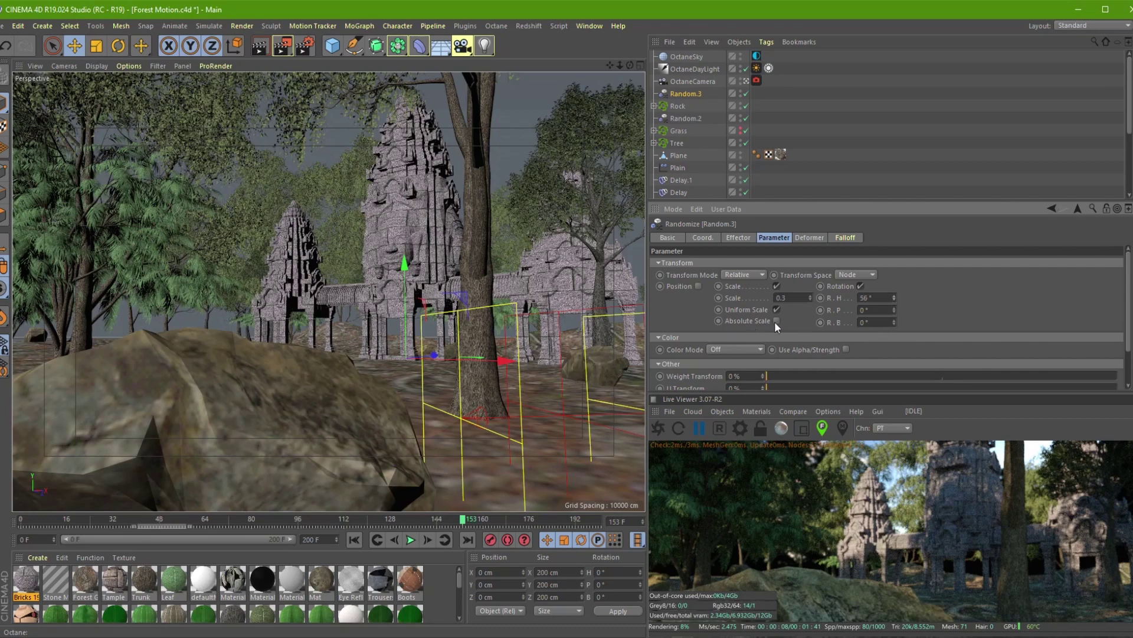
click(679, 105)
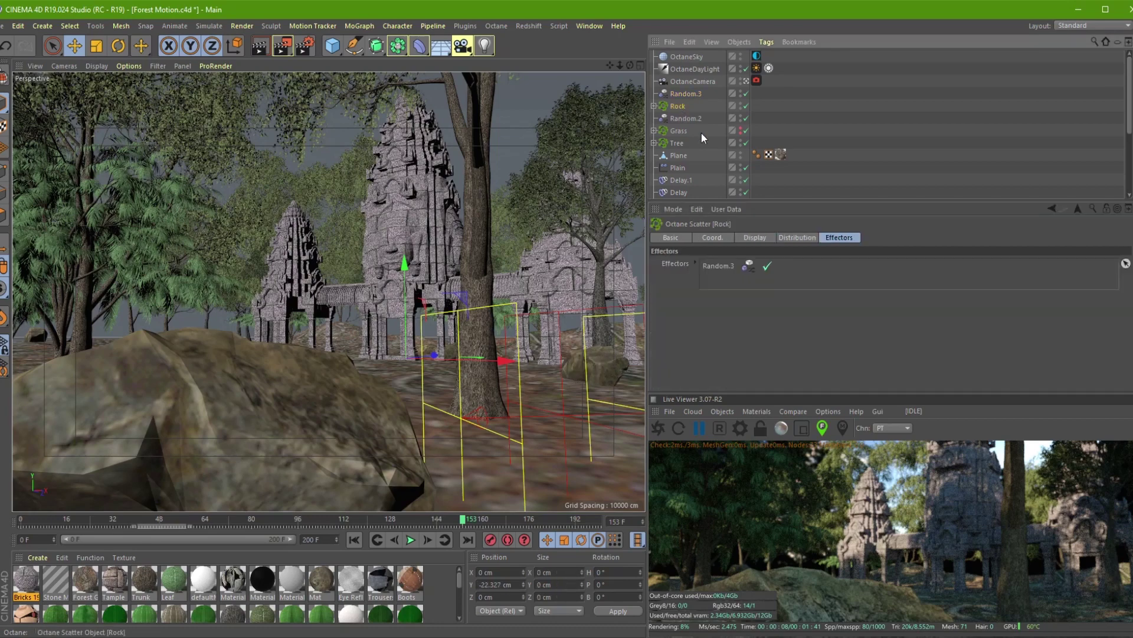
Step: On Rock's Distribution tab, try rock counts of 24 and 30
click(754, 237)
click(840, 238)
click(755, 238)
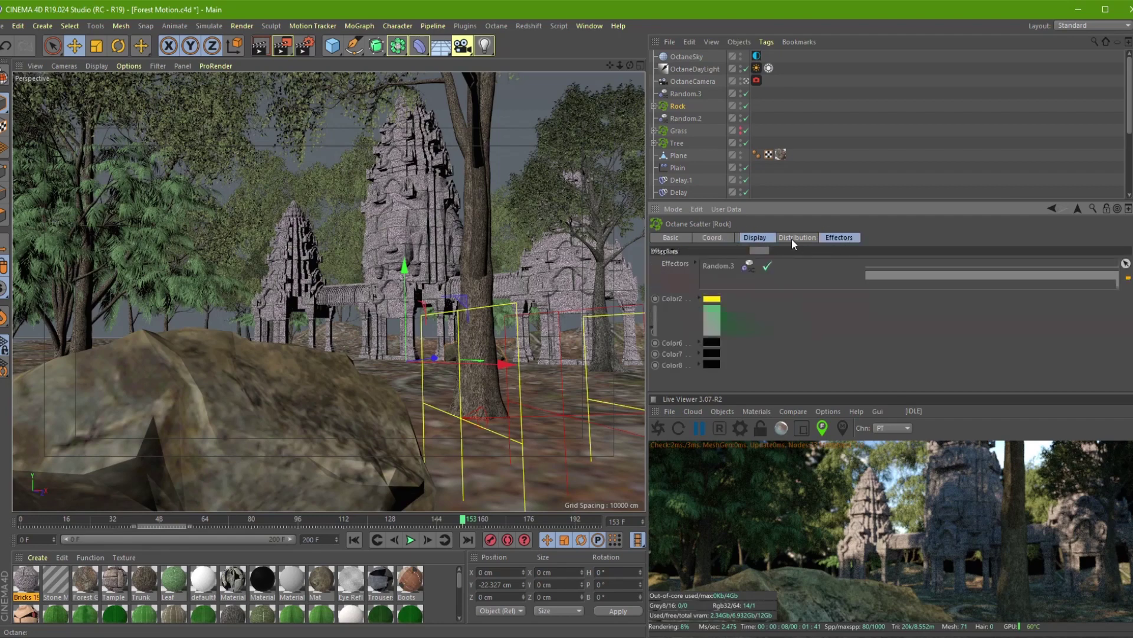
click(794, 237)
drag(746, 299, 747, 299)
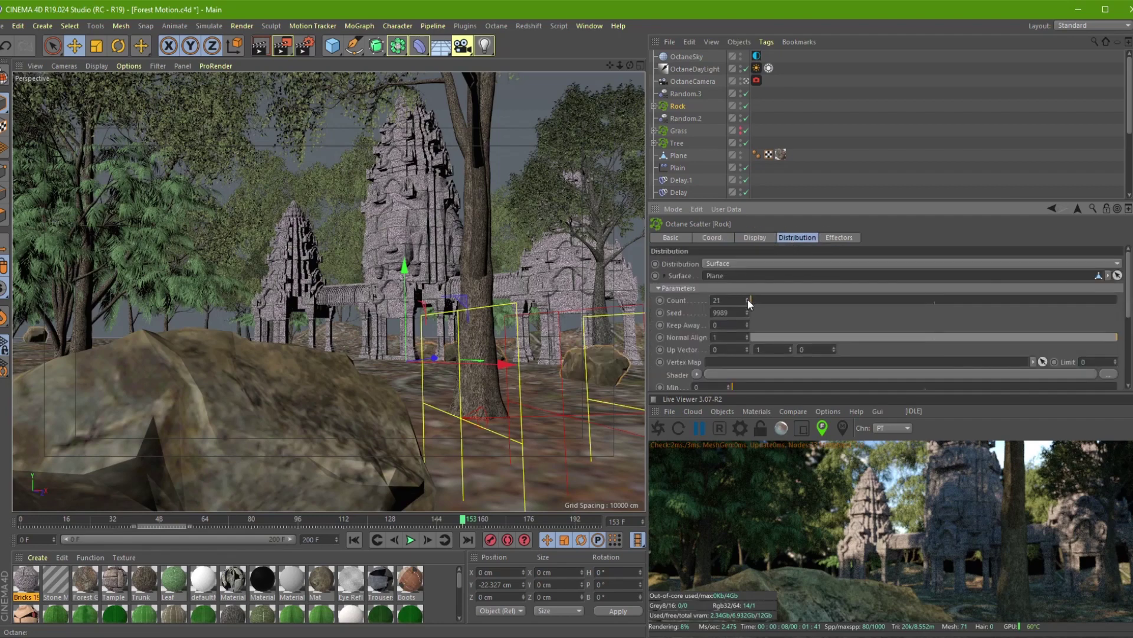
double_click(737, 302)
text(30)
key(Return)
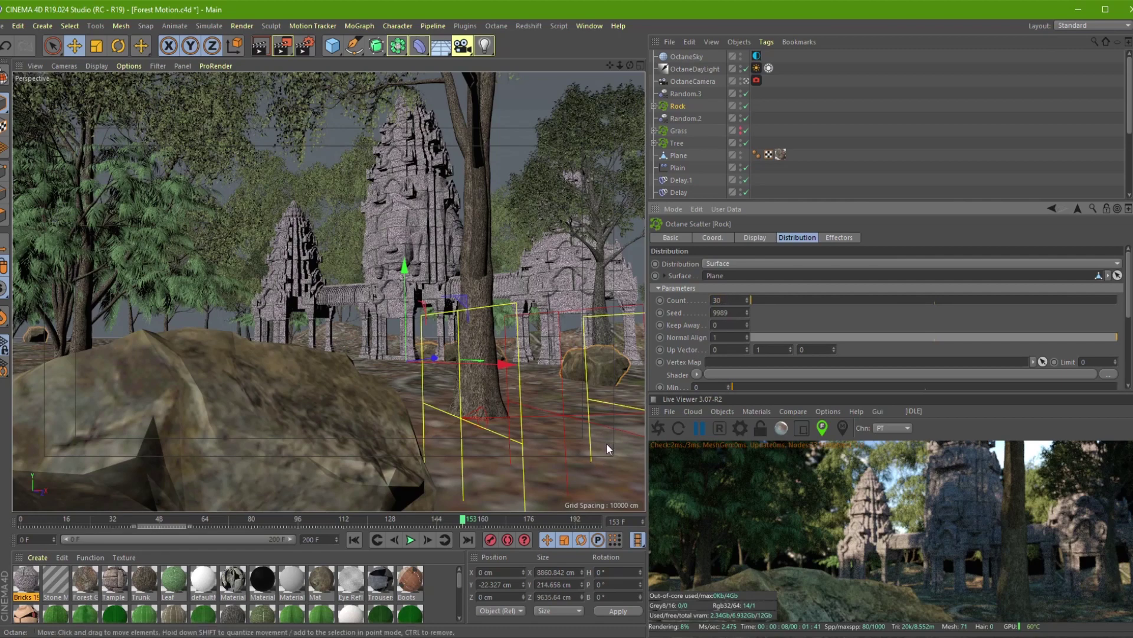
Step: Play the animation while trying rock counts of 153, 15 and 20
click(409, 540)
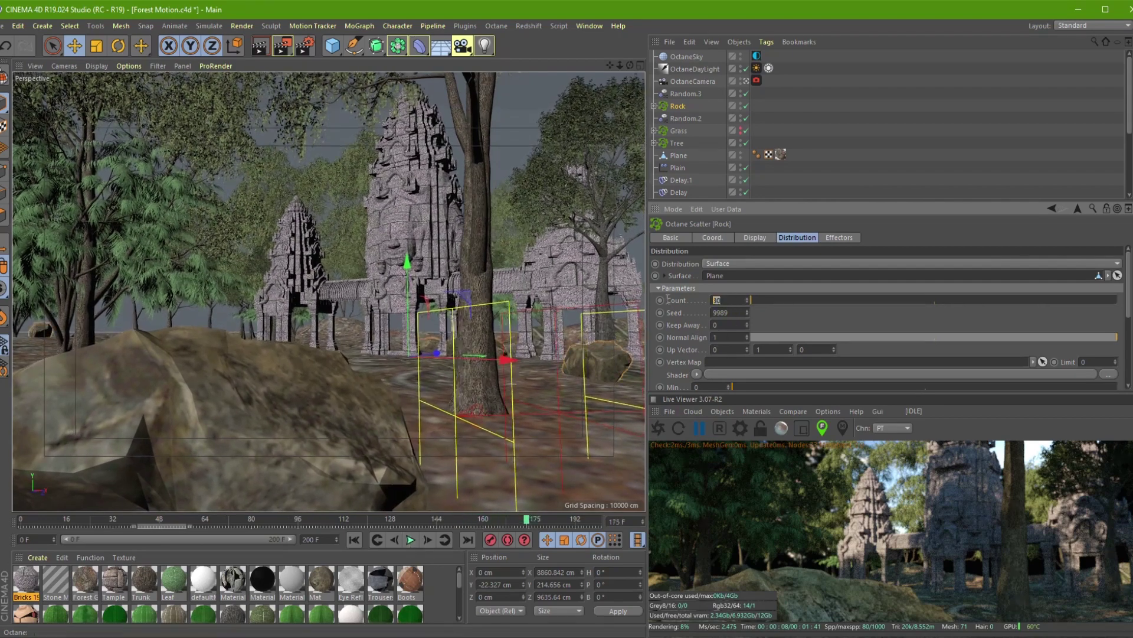
click(729, 300)
text(153)
key(Return)
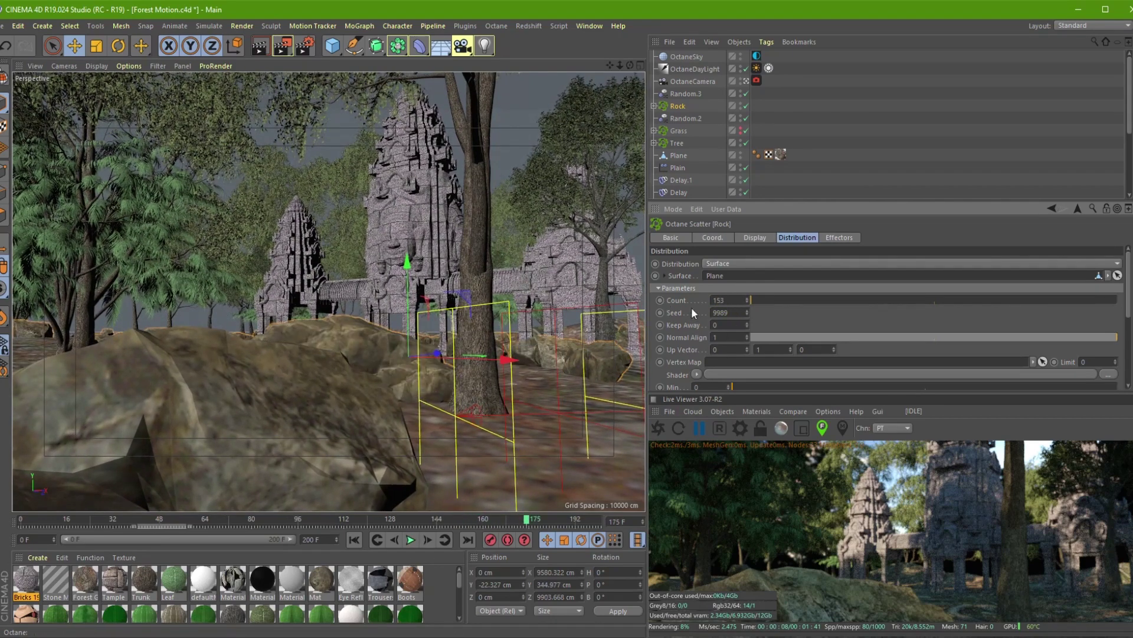
text(15)
key(Return)
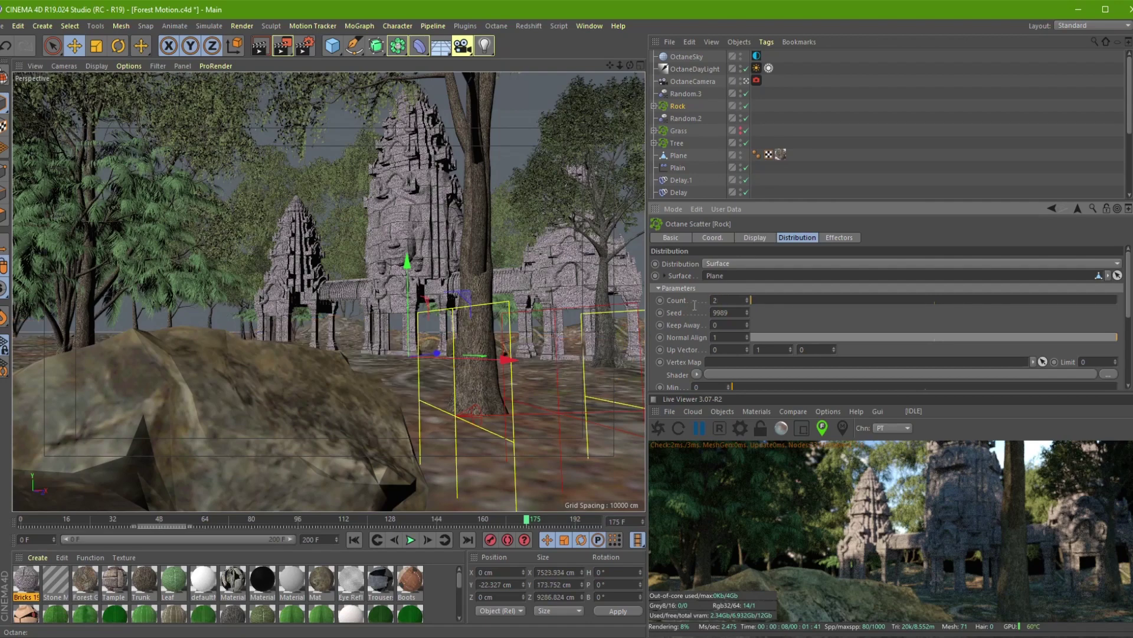
text(0)
key(Return)
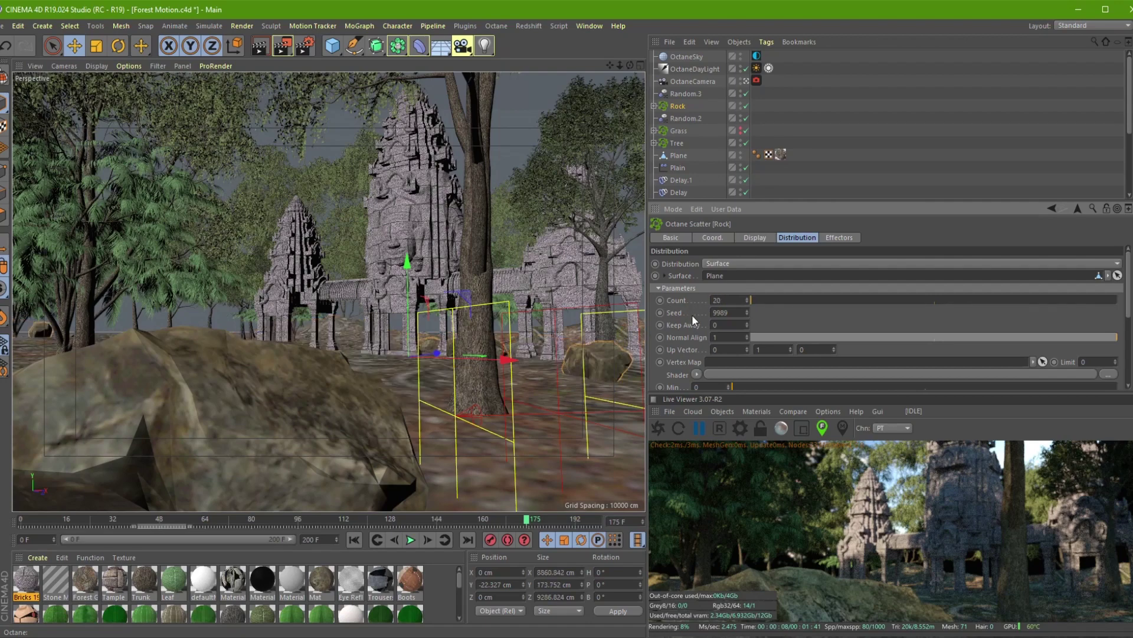
Step: Try 40 rocks, settle the count at 35, and advance the timeline to frame 200
text(0)
key(Return)
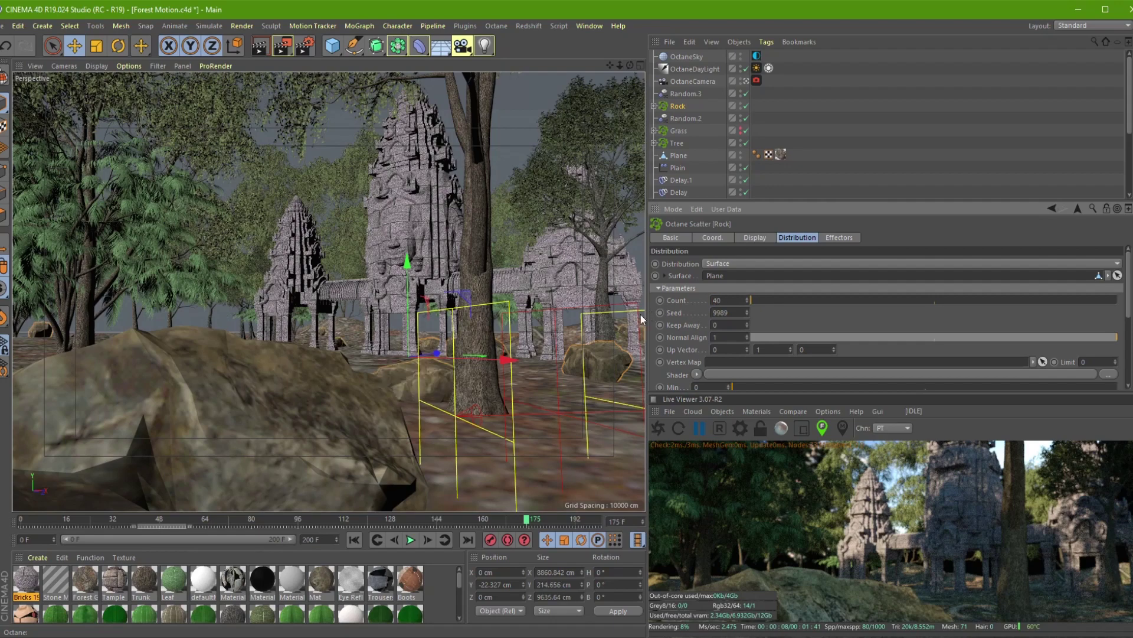
text(35)
drag(258, 518, 603, 527)
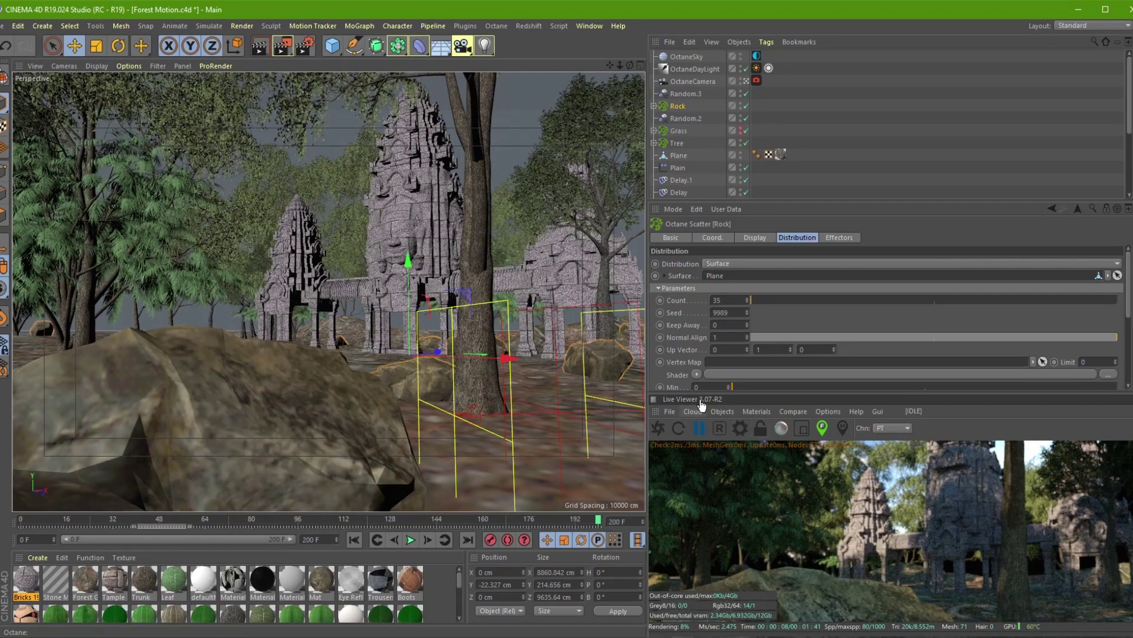
Step: Drag the Live Viewer divider upward to enlarge the Octane render preview
drag(703, 393, 702, 351)
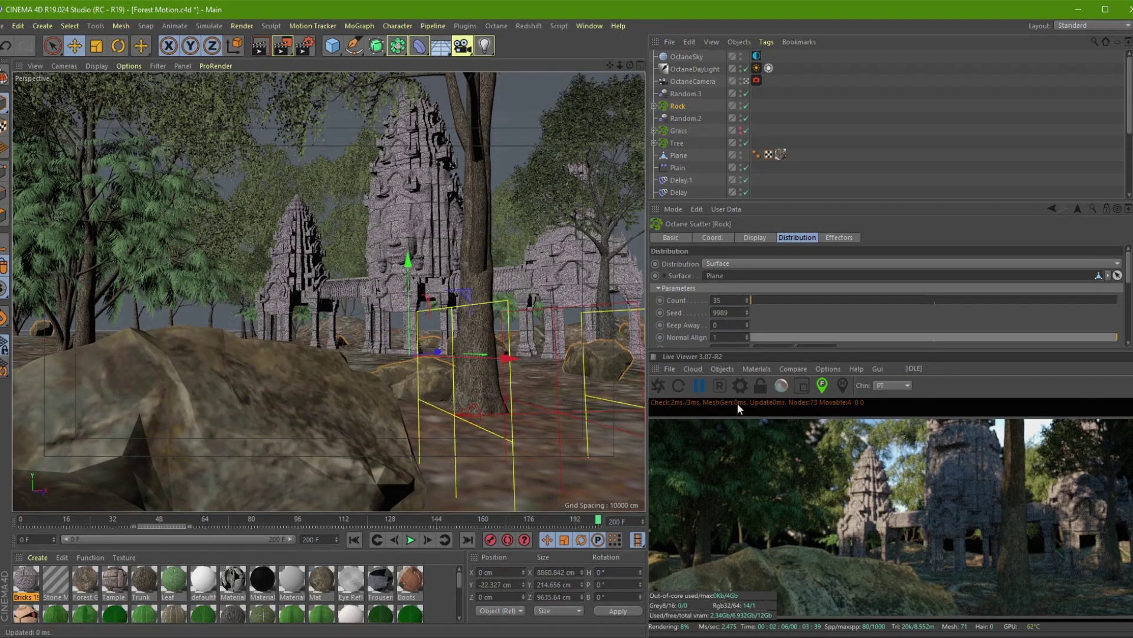